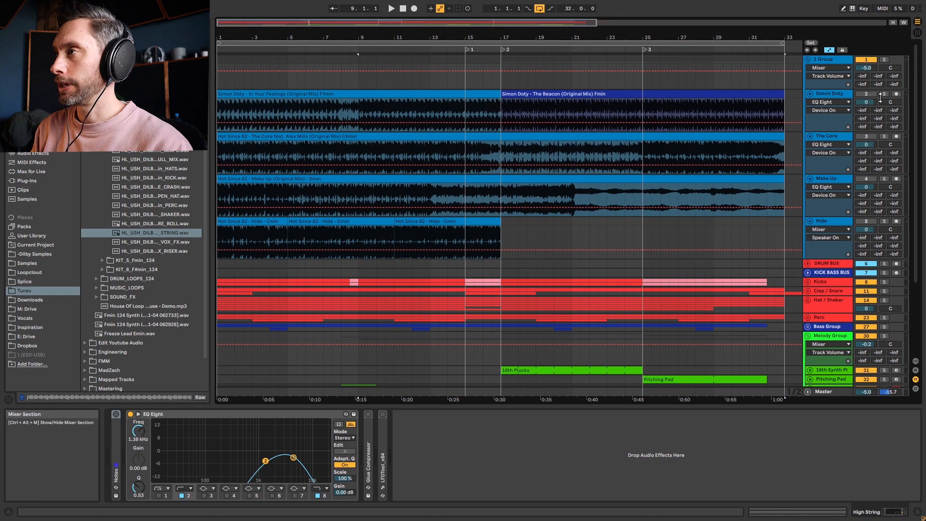
Solo the Simon Doty reference track and listen to The Beacon from bar 17 and In Your Feelings from bar 1.
click(656, 95)
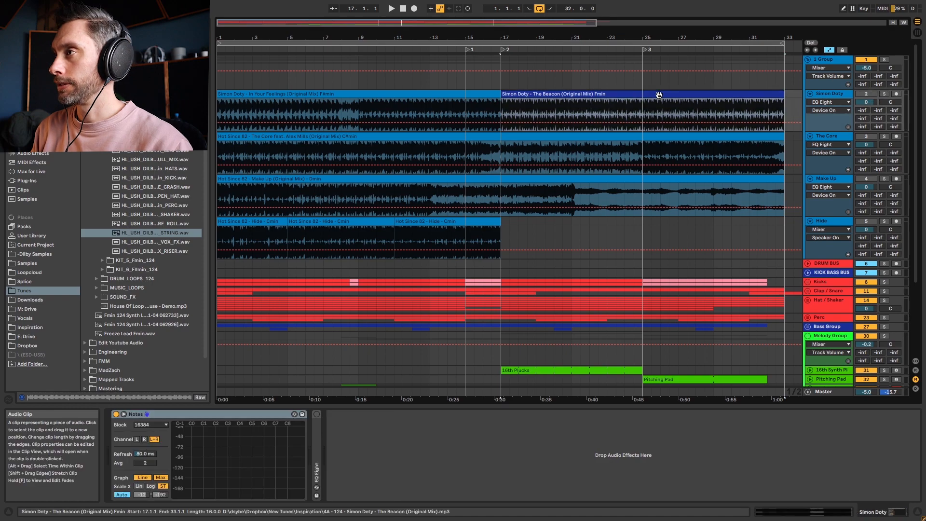
click(883, 94)
key(space)
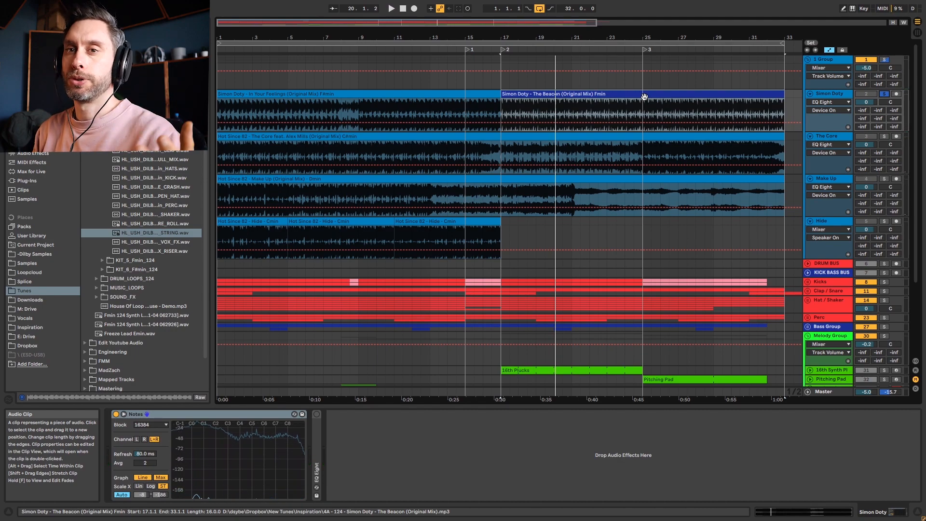
click(286, 96)
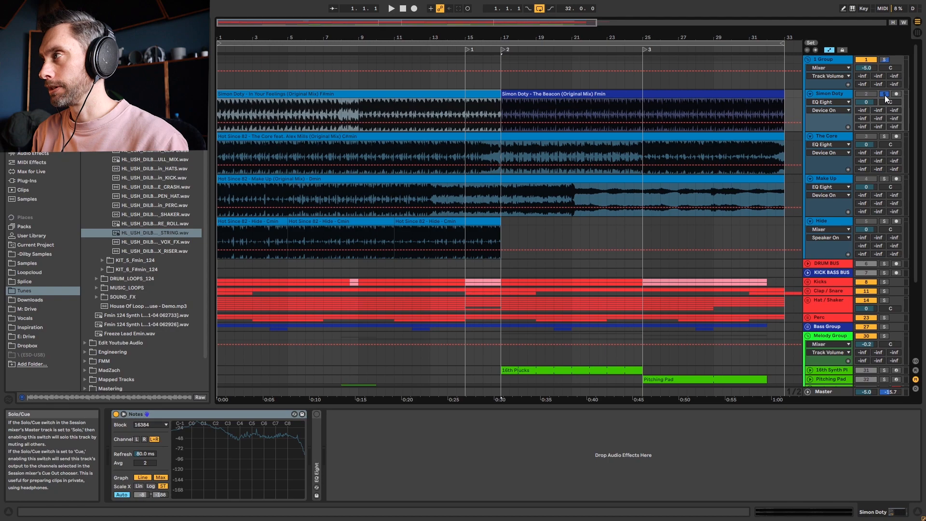
key(space)
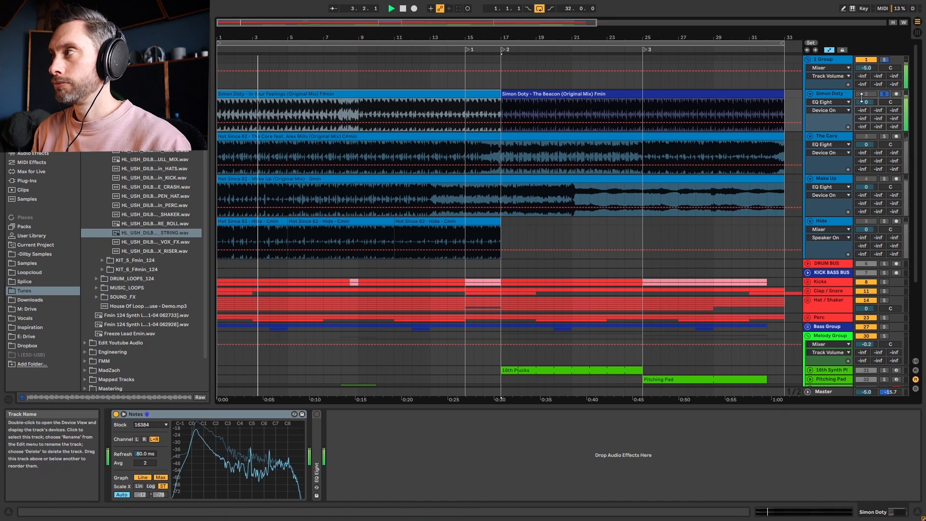
key(space)
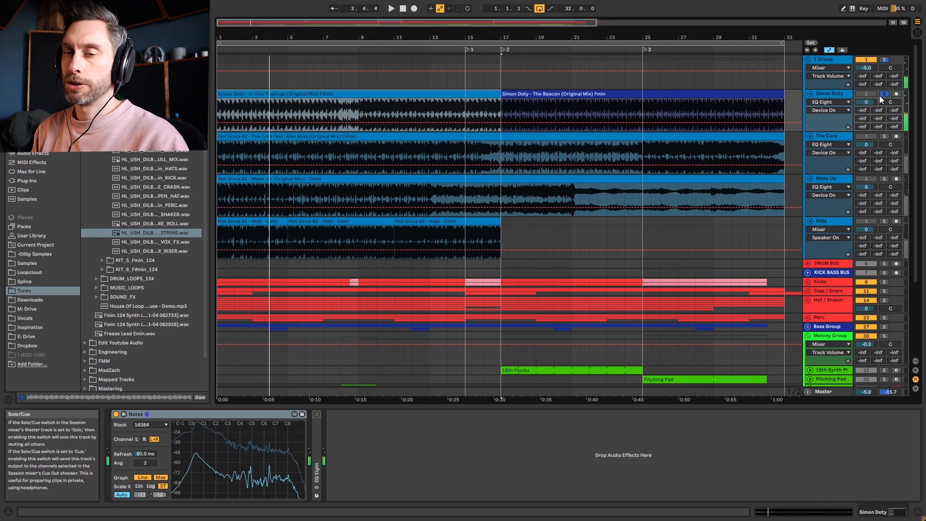
Solo The Core reference track and listen to it from bar 1.
click(281, 137)
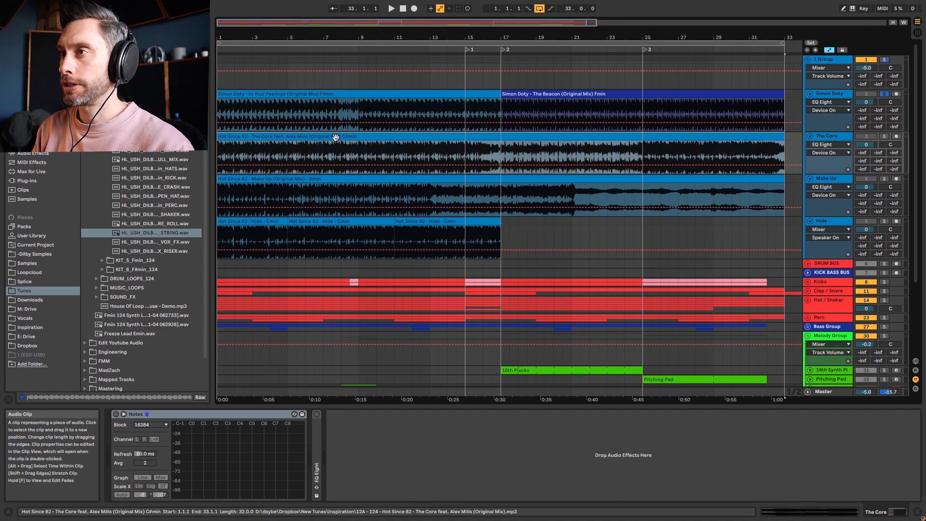
click(883, 137)
key(space)
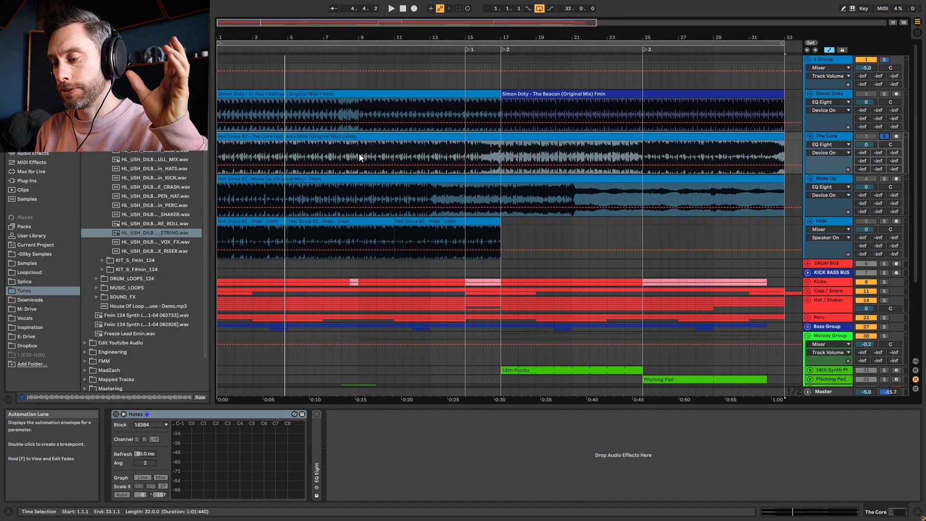
key(space)
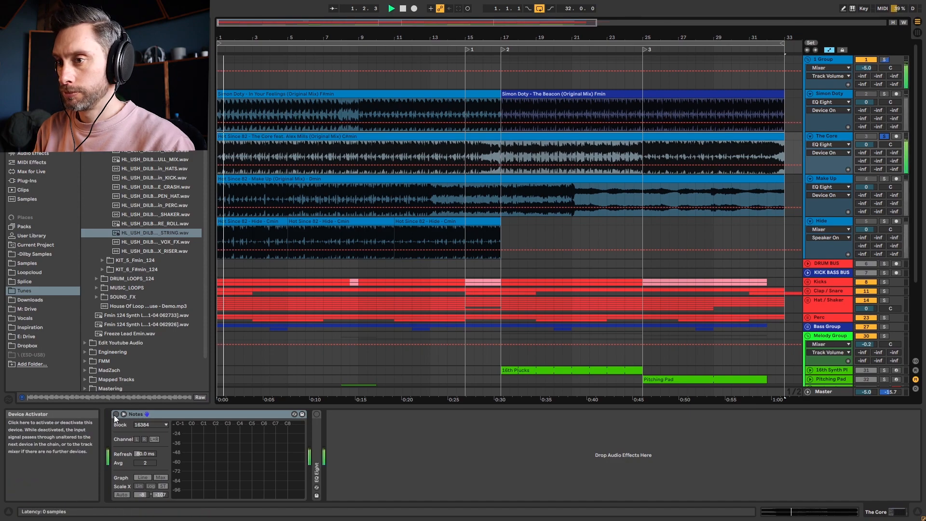
Activate the Notes spectrum analyser on The Core, enlarge its display, and play the track from bar 17.
click(115, 414)
click(124, 413)
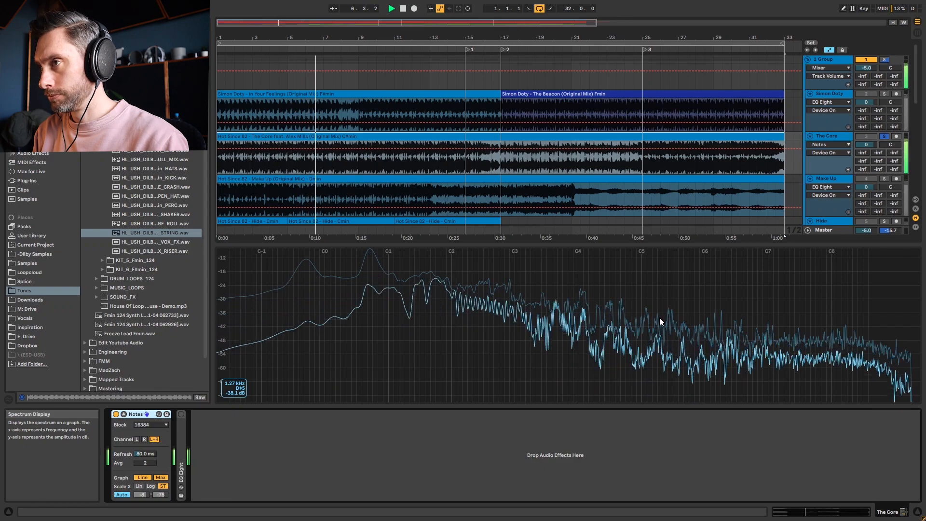
key(space)
click(500, 163)
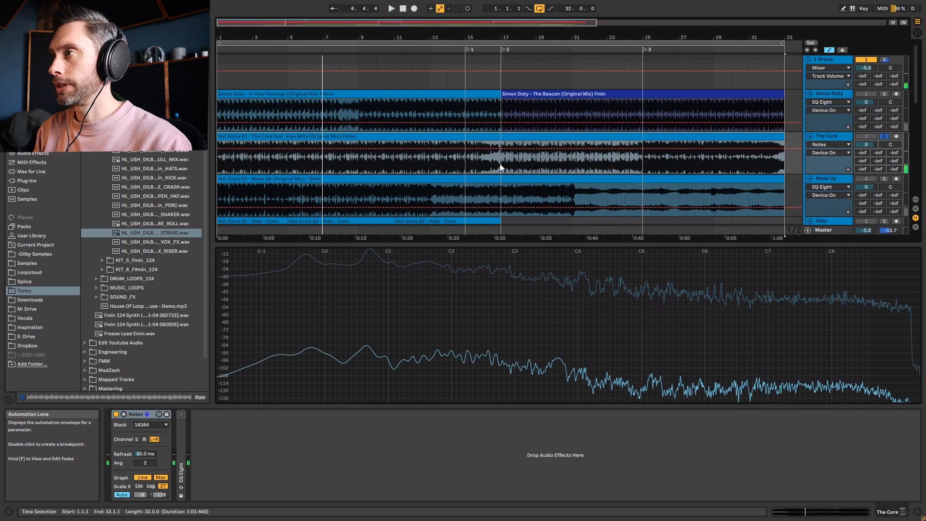
key(space)
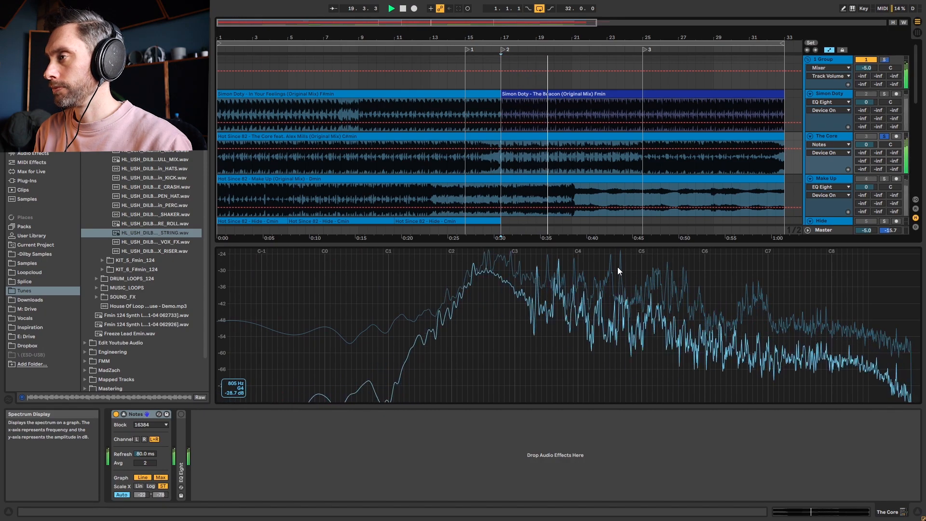
Solo the Make Up reference track and listen to its clip from bar 1.
scroll(319, 178, down, 2)
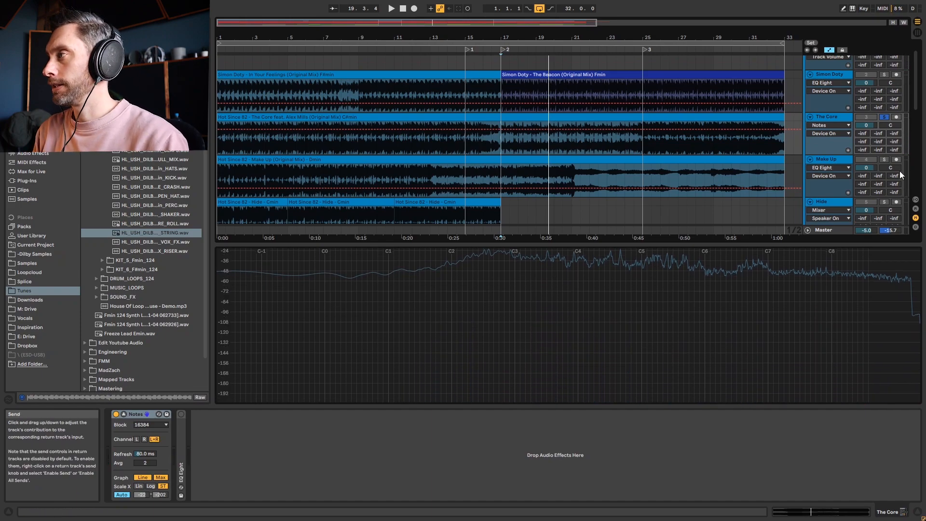
click(883, 159)
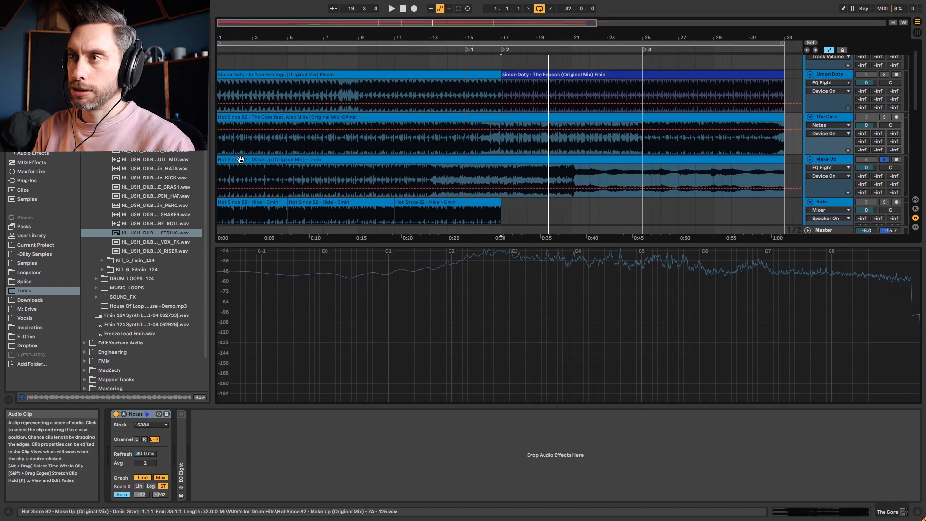
click(285, 161)
key(space)
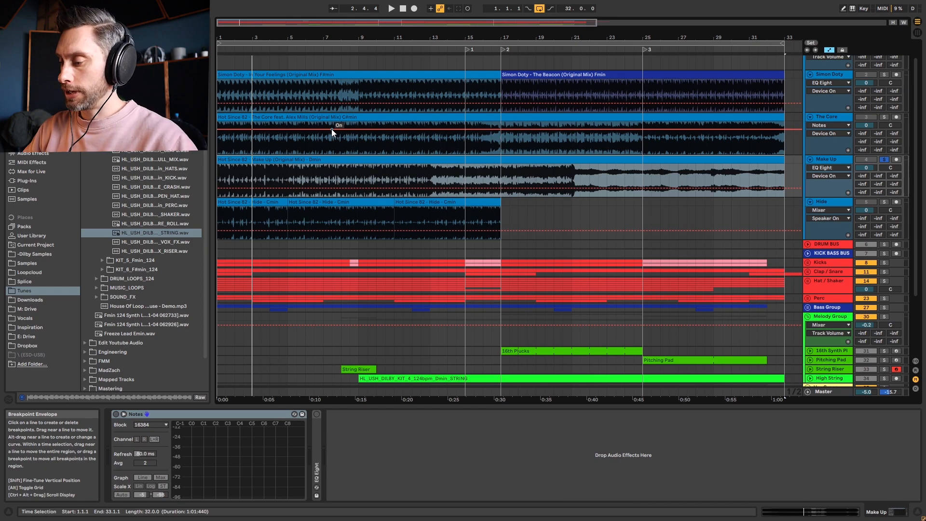
Solo the Hide reference track and listen to it from bar 5.
scroll(331, 128, down, 1)
click(305, 184)
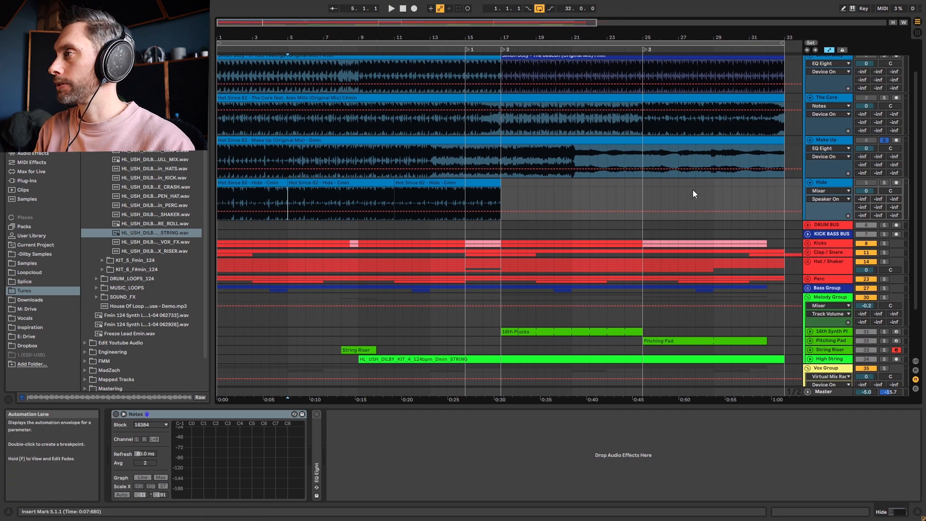
click(884, 183)
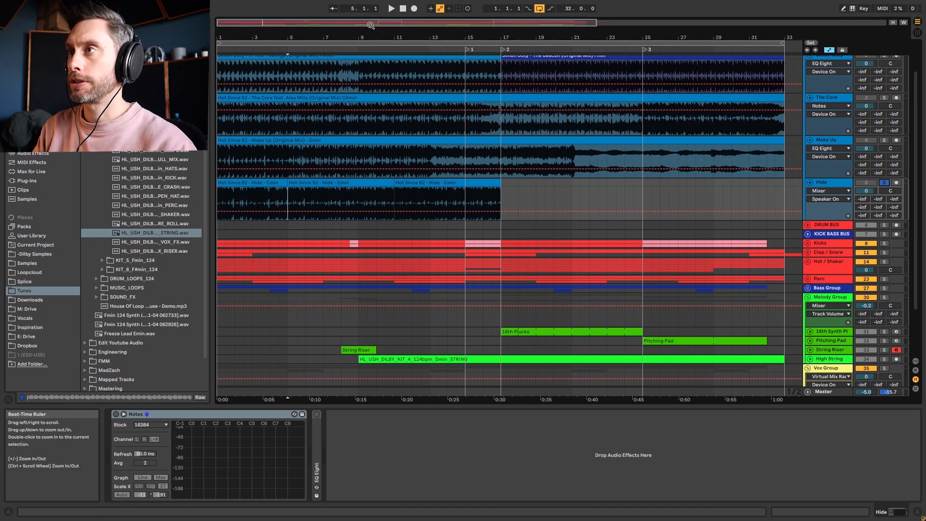
drag(367, 23, 369, 29)
key(space)
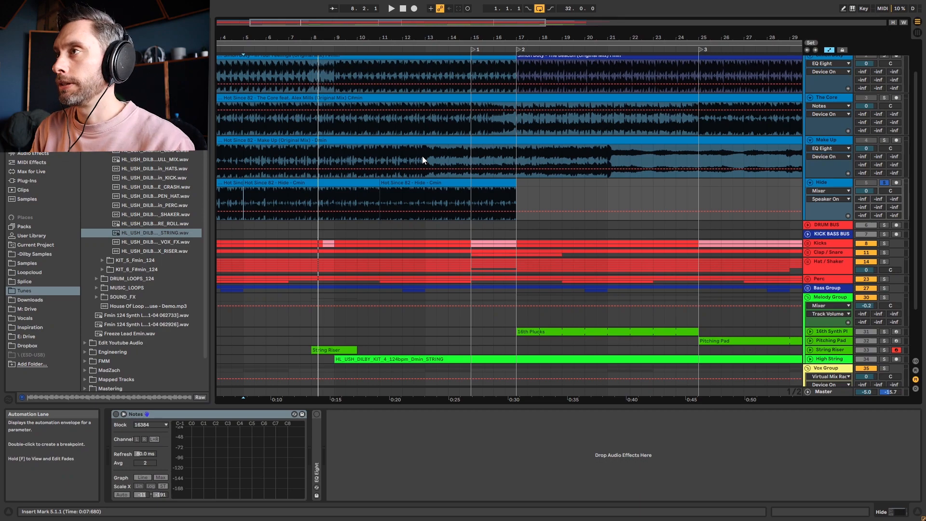
Play the full arrangement from bar 1 with no track soloed and collapse the reference track group.
key(minus)
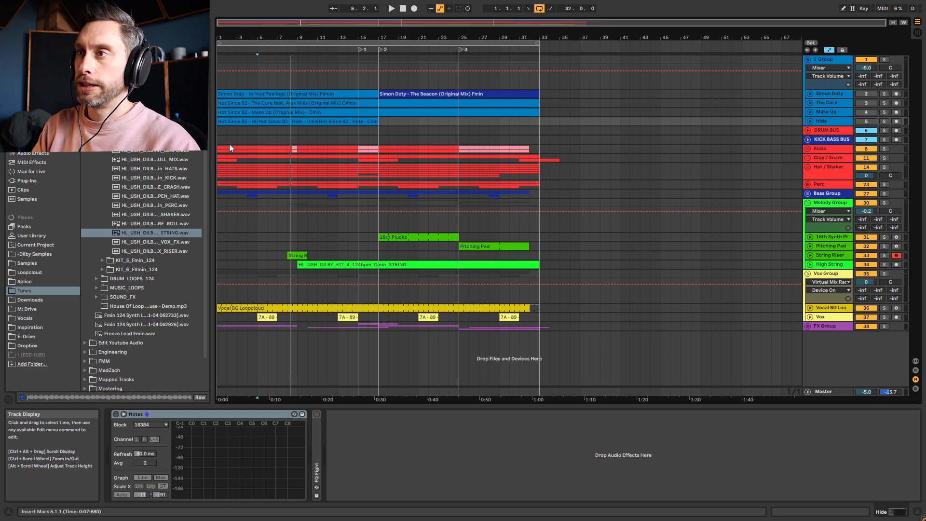
drag(532, 21, 531, 25)
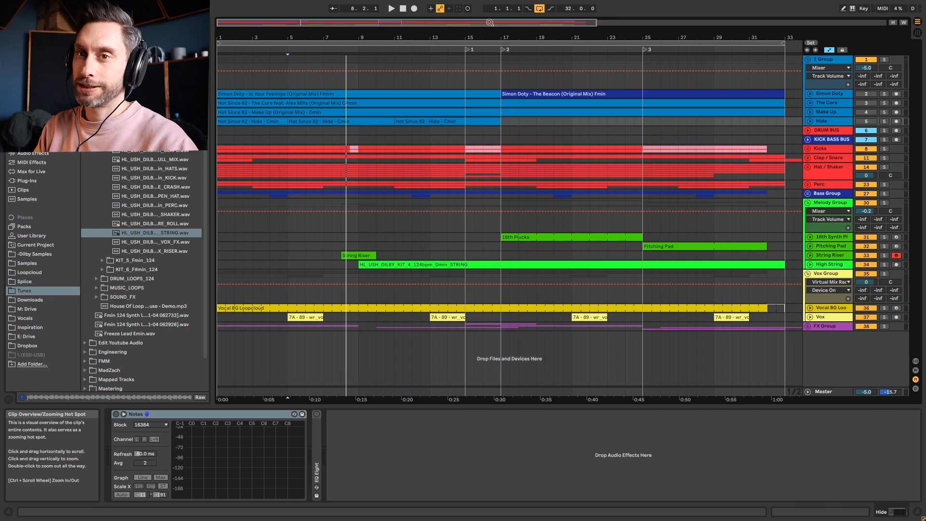
click(238, 143)
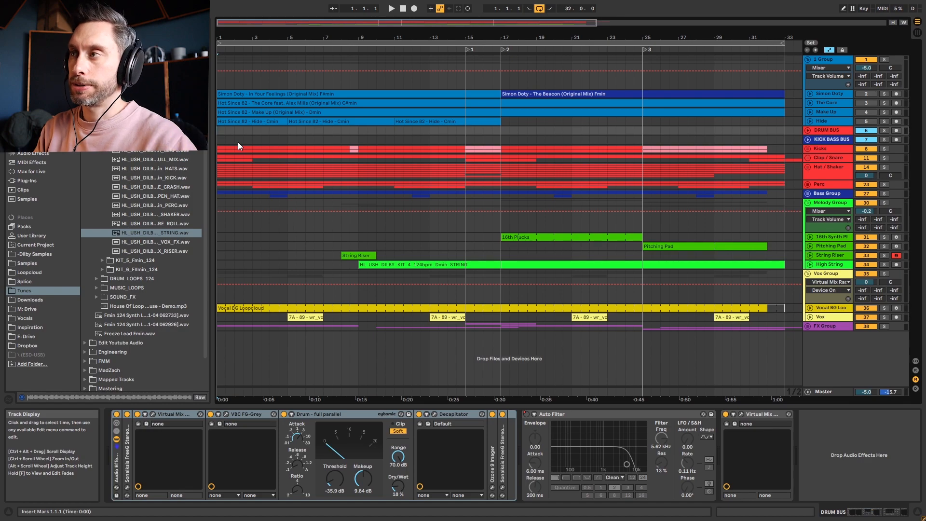
key(space)
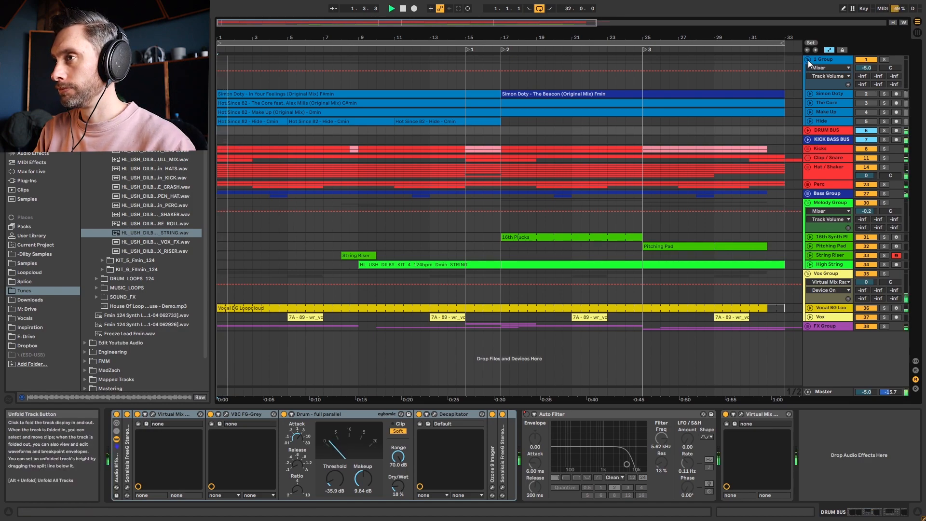
click(808, 60)
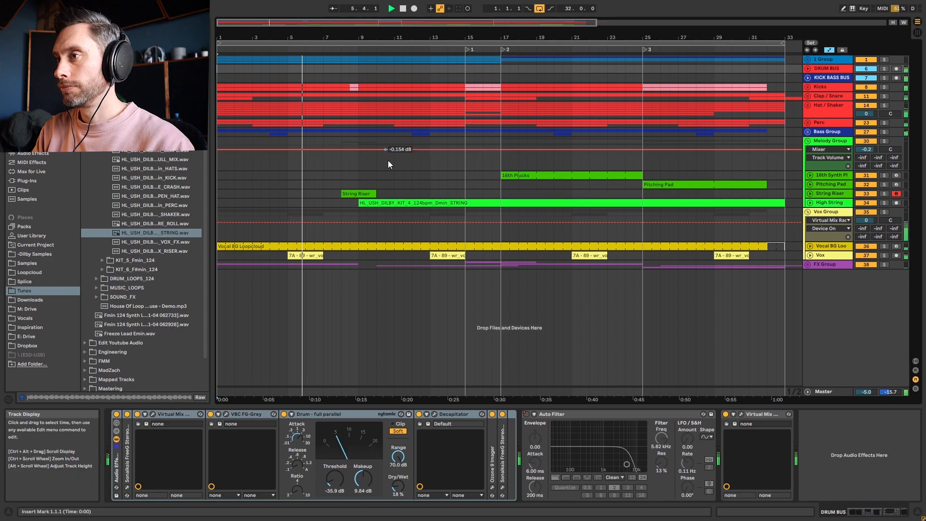
Expand the FX Group and examine the clips inside the Perc and Hat / Shaker groups during playback.
click(807, 264)
click(806, 123)
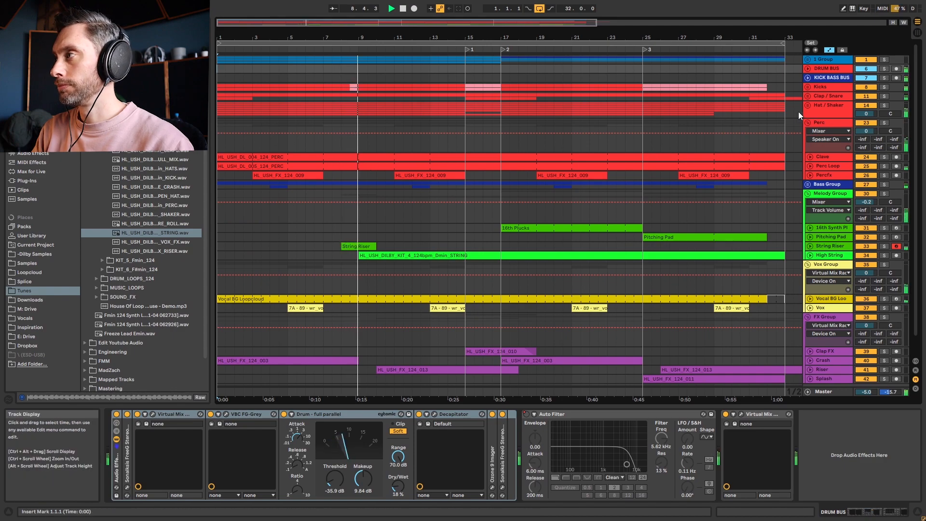
click(809, 122)
click(808, 106)
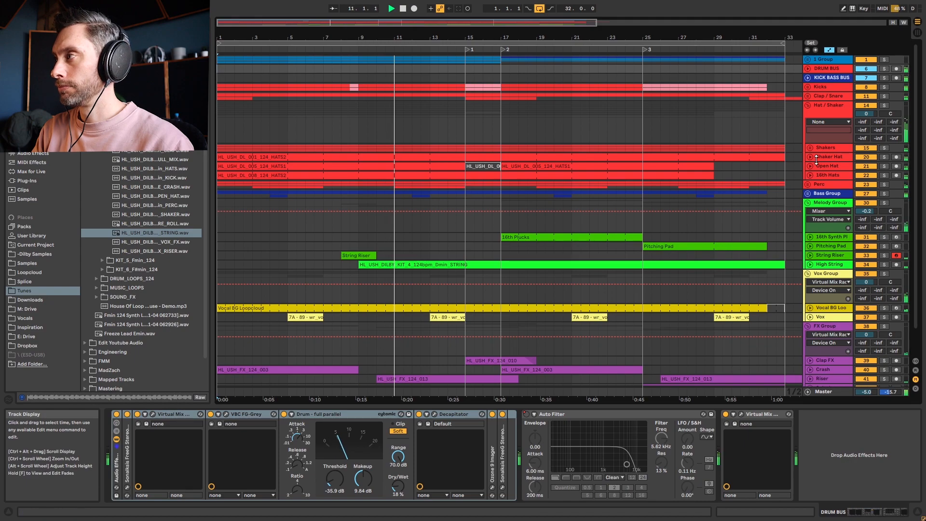
click(807, 105)
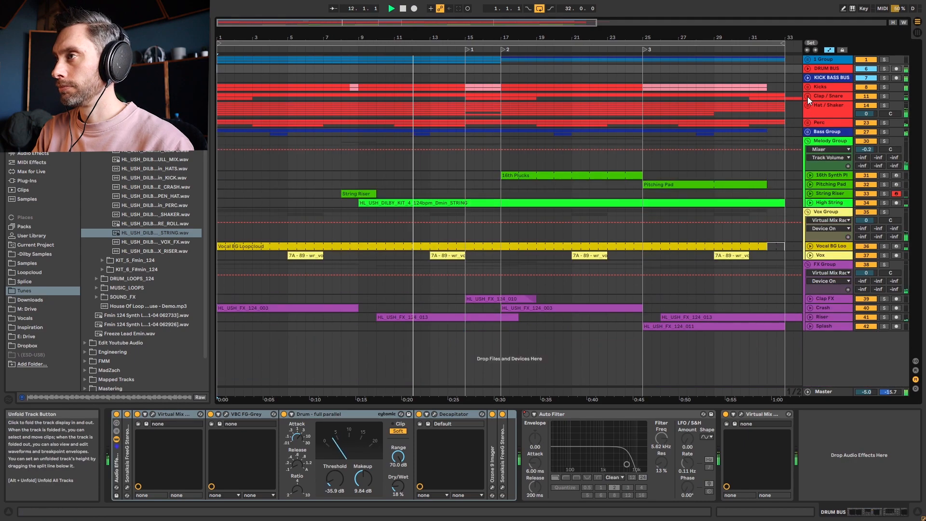
Examine the Clap / Snare group's Snare Riser clips and the Kicks group during playback, leaving both groups collapsed.
click(807, 96)
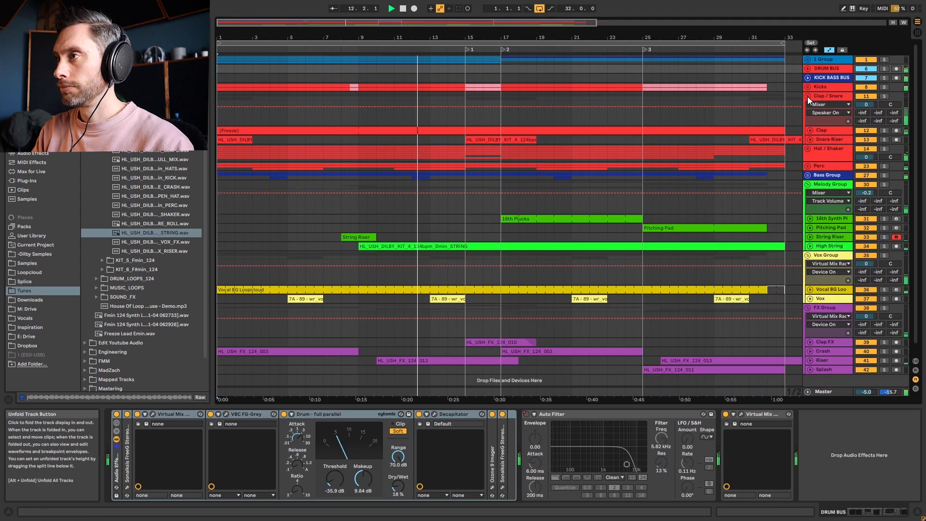
click(808, 139)
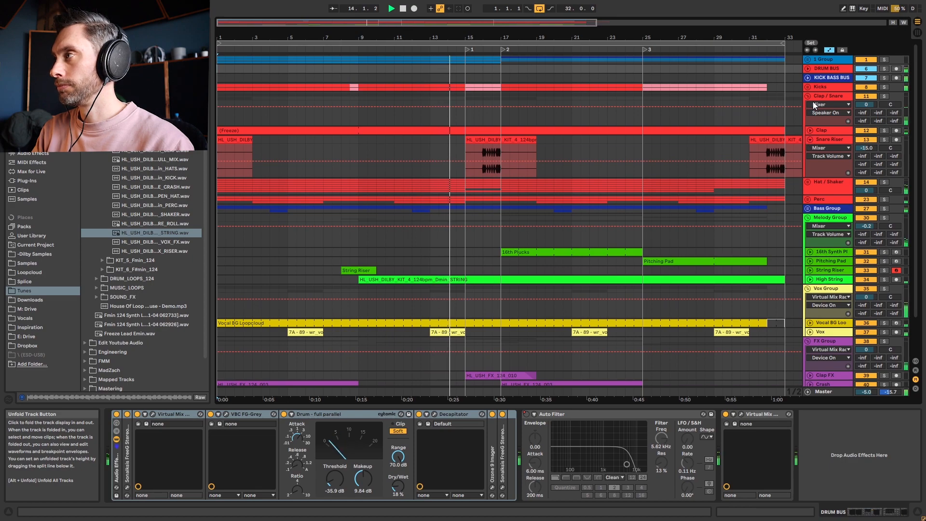
click(807, 88)
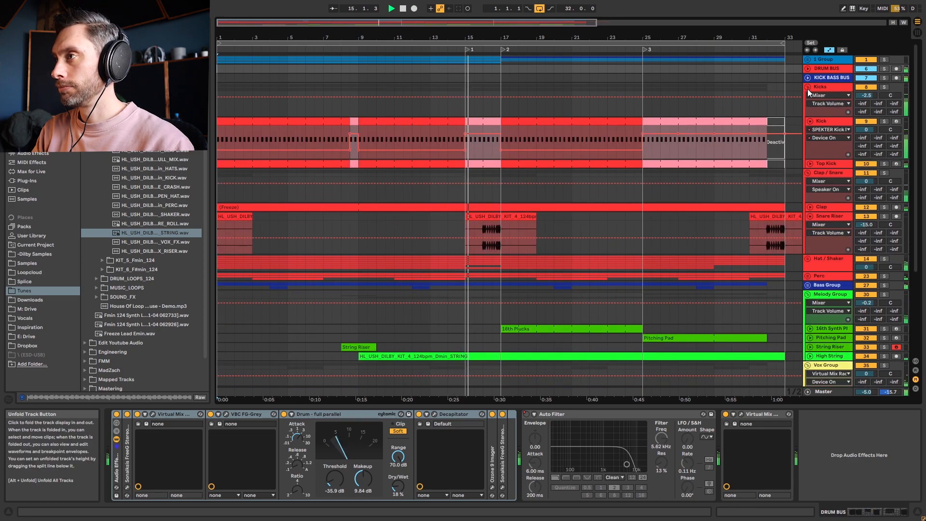
click(808, 88)
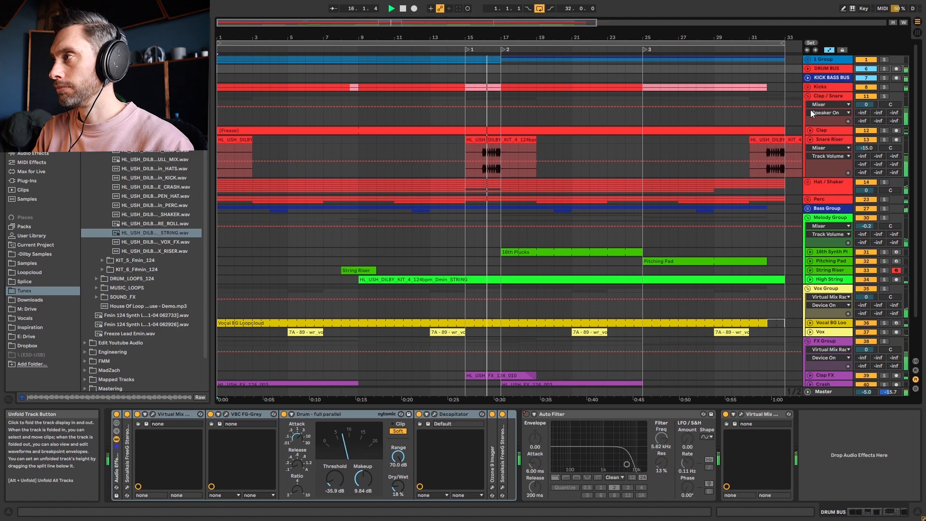
click(808, 97)
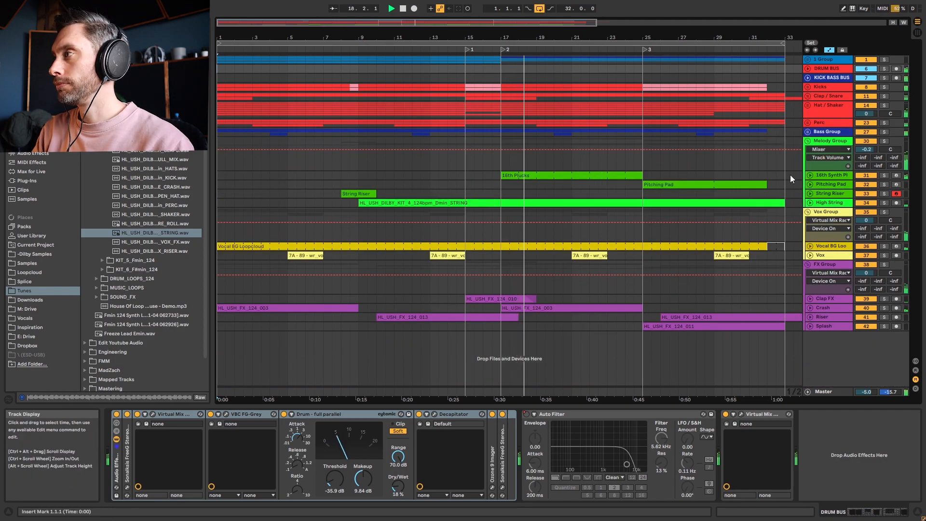
Examine the 16th Synth Plucks track's Dry/Wet automation during playback, leaving that track folded and the Melody Group expanded.
click(829, 175)
click(809, 175)
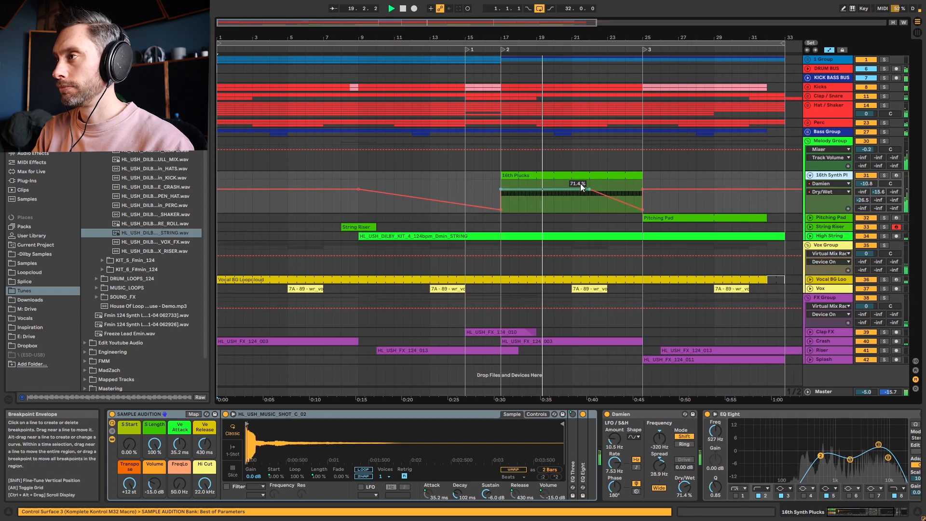
click(809, 175)
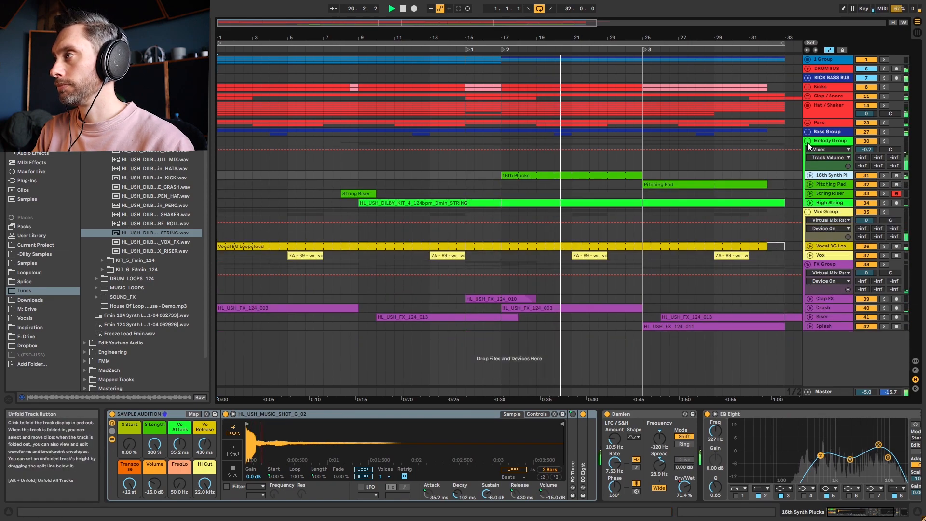
click(807, 141)
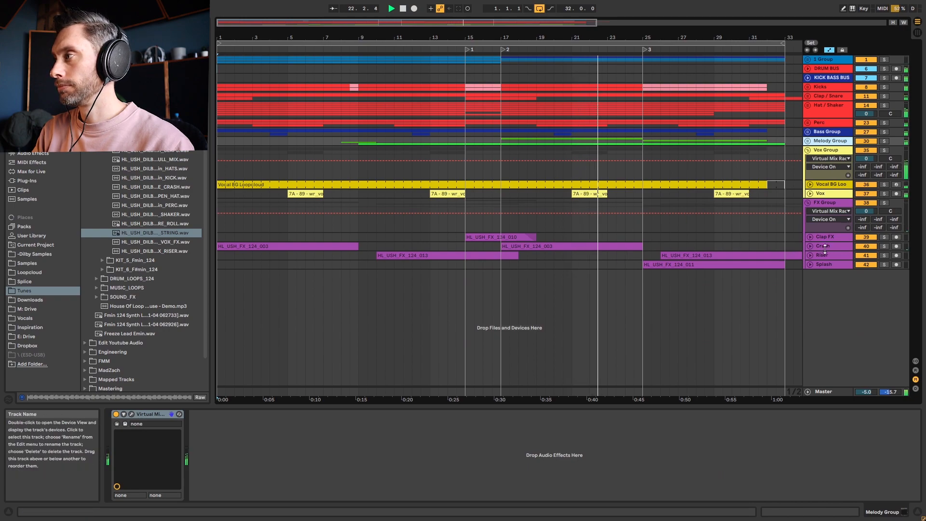
click(807, 141)
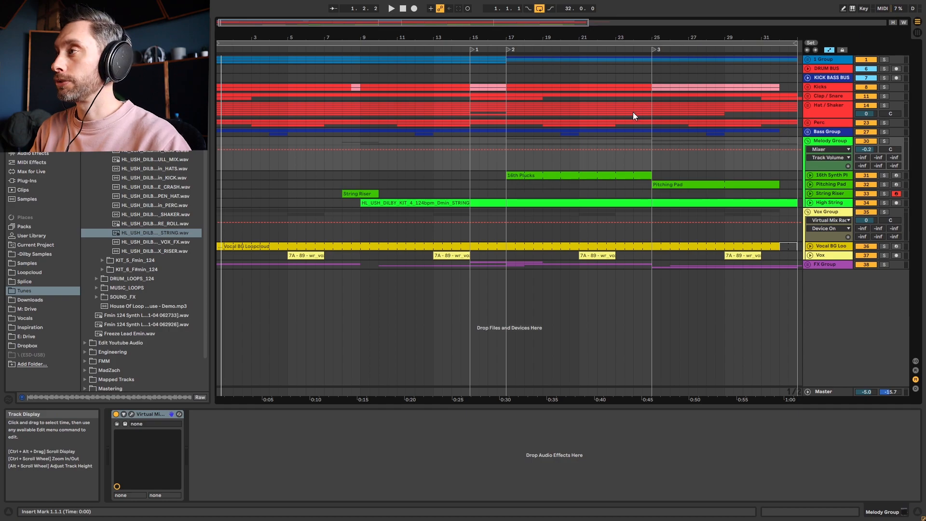
Expand the Hat / Shaker group to examine its hat and shaker clips, leaving it and the Melody Group collapsed.
click(807, 105)
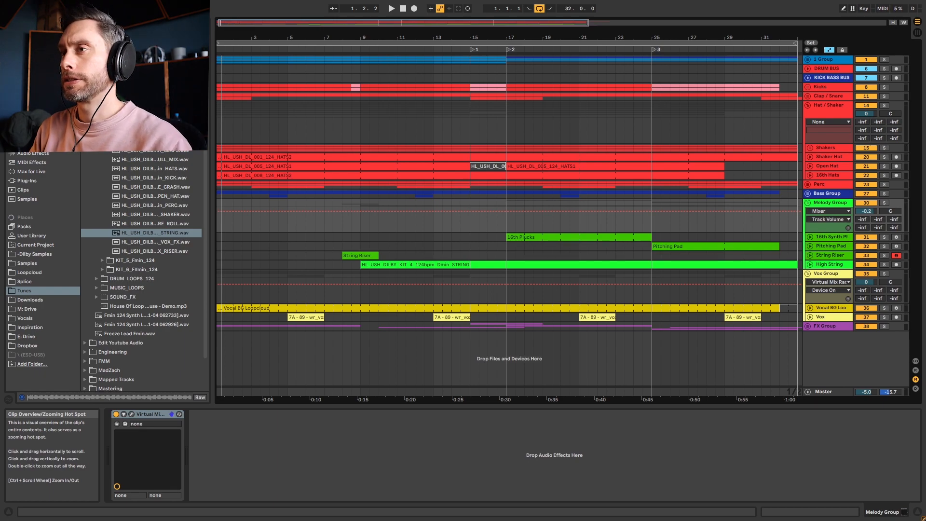
mouse_move(247, 24)
mouse_down()
mouse_move(246, 34)
mouse_move(247, 26)
mouse_up()
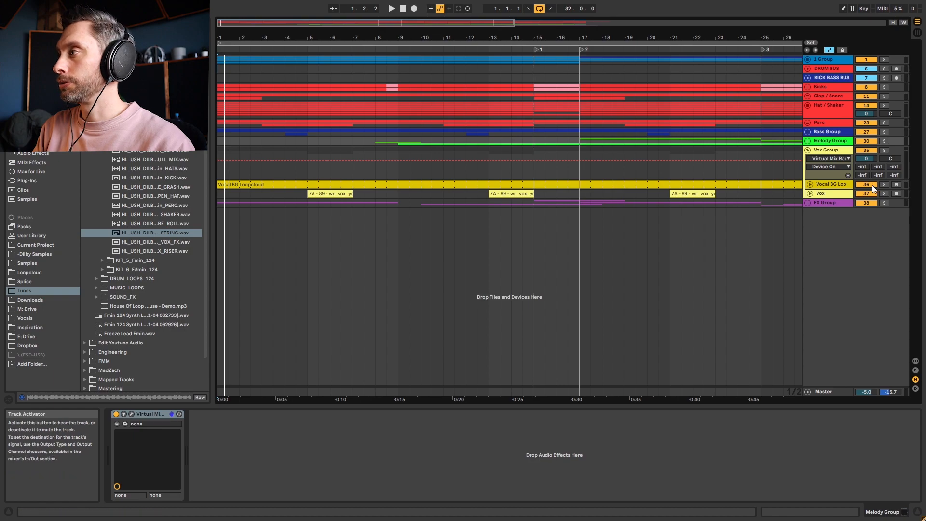
Solo and play the Vocal BG Loopcloud track, select its Loopcloud device, and unfold the track in the arrangement.
click(834, 186)
click(884, 185)
key(space)
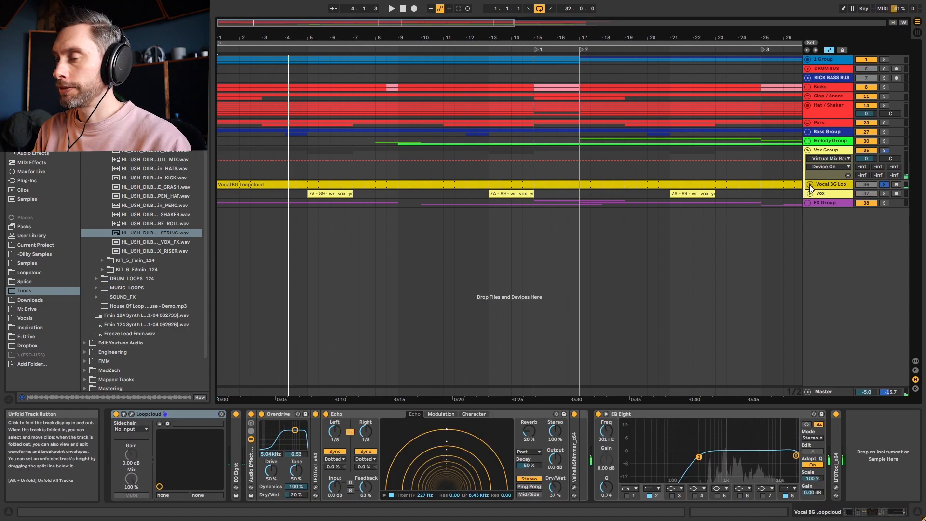
click(192, 413)
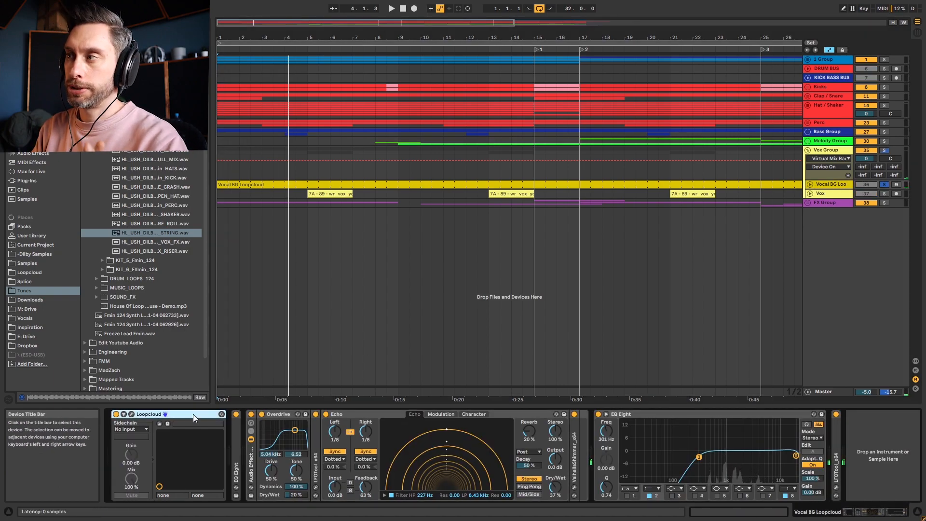
click(808, 184)
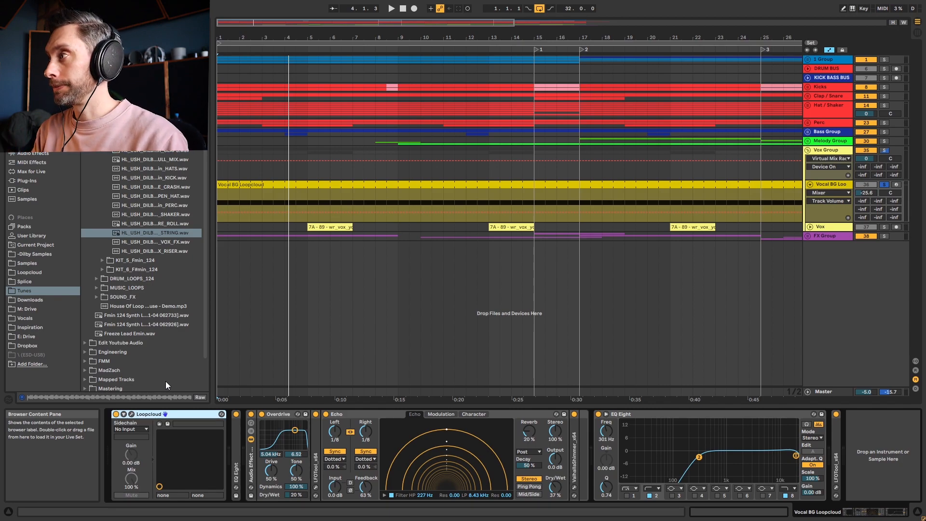
Open the Vocal BG Loopcloud MIDI clip and extend its repeated D3 note to four notes over a two-bar loop.
double_click(248, 184)
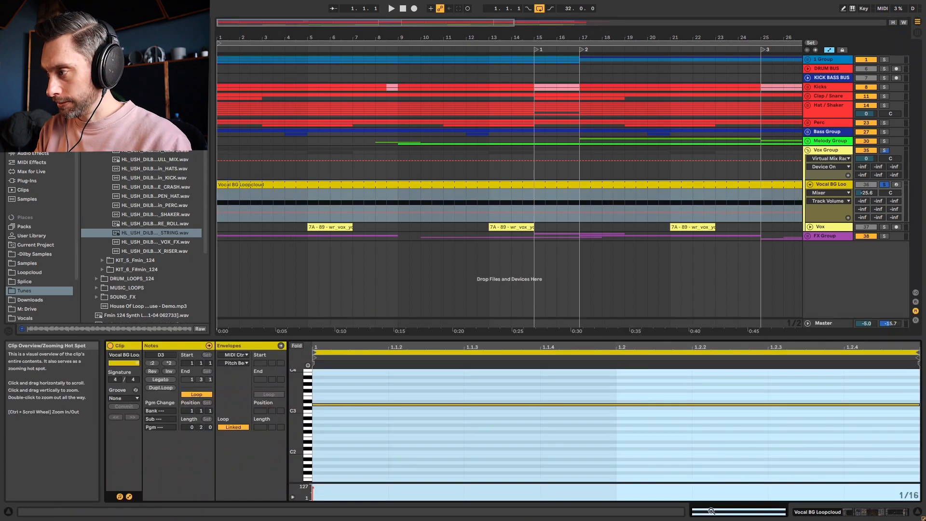
key(ctrl+d)
key(ctrl+d)
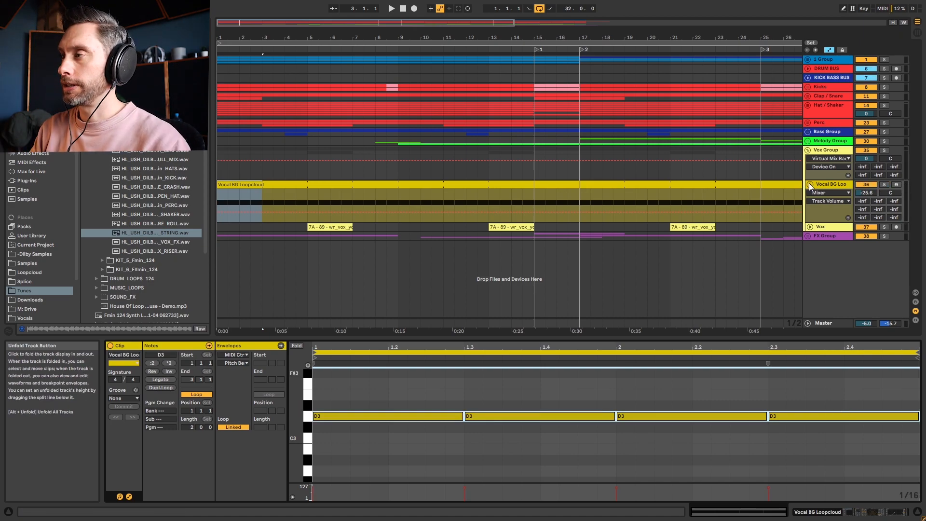
Bypass the Vocal BG Loopcloud track's effects: both EQ Eights, both LFOTools, Echo, Overdrive and the Audio Effect Rack.
click(834, 183)
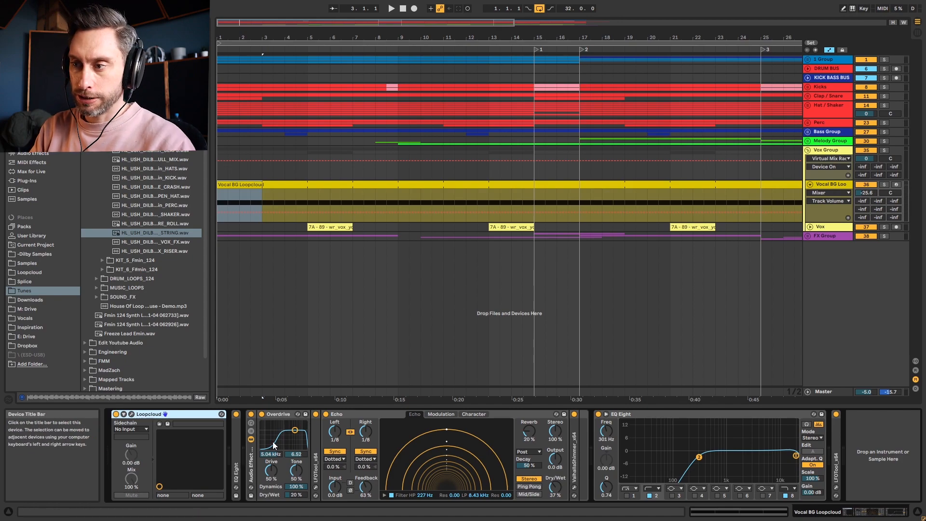
click(598, 414)
click(835, 414)
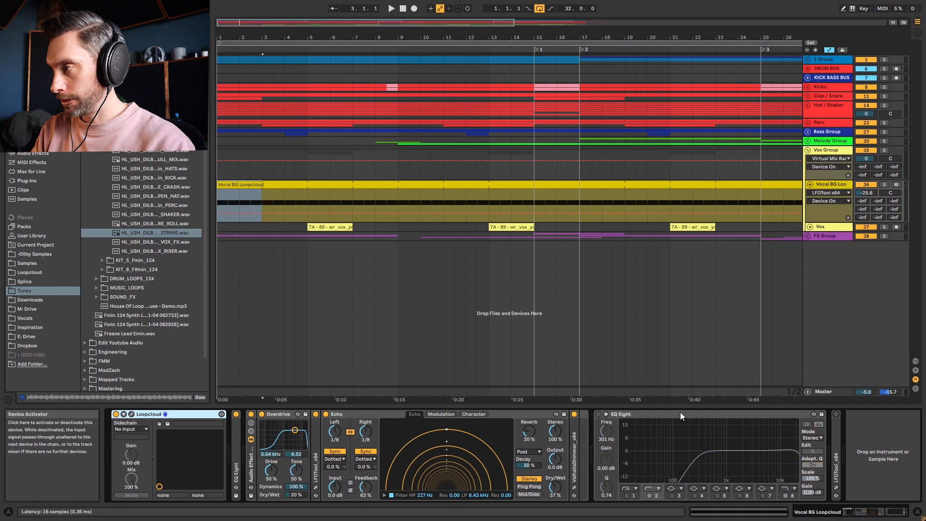
click(251, 414)
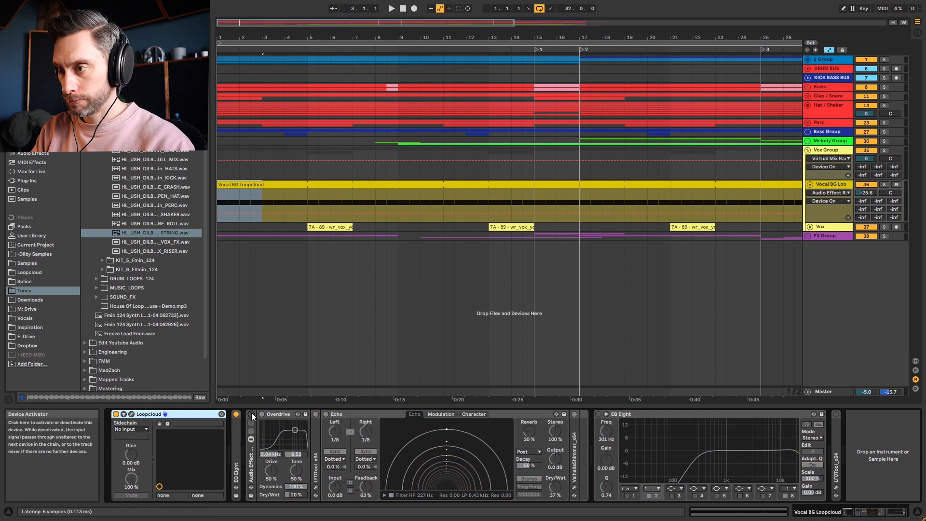
click(251, 413)
click(326, 414)
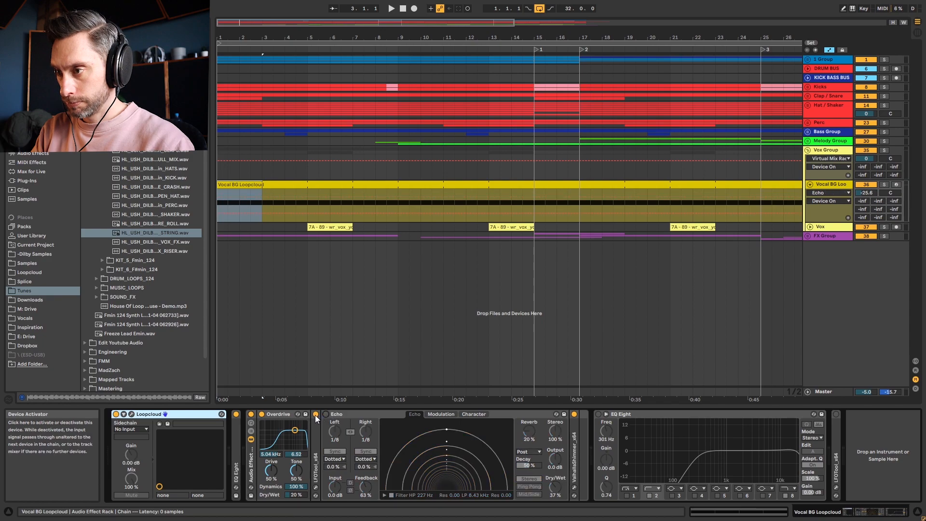
click(316, 415)
click(261, 414)
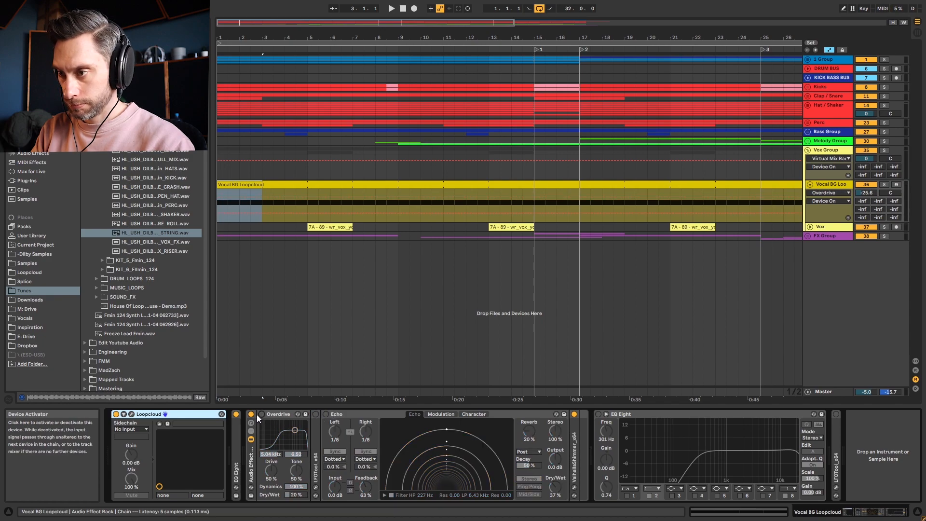
click(250, 414)
click(235, 415)
click(235, 415)
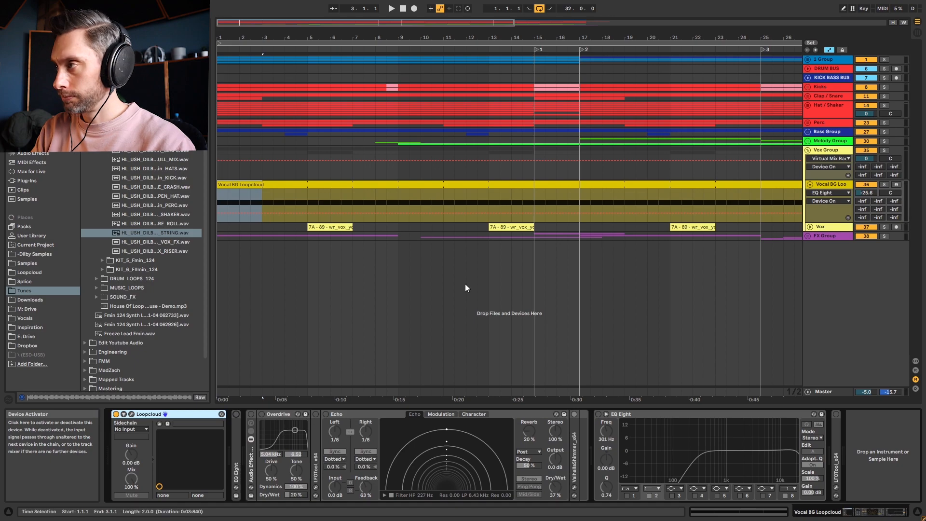
Solo and play the Vocal BG Loopcloud track while re-enabling its first EQ Eight, the Audio Effect Rack and Overdrive.
click(884, 184)
key(space)
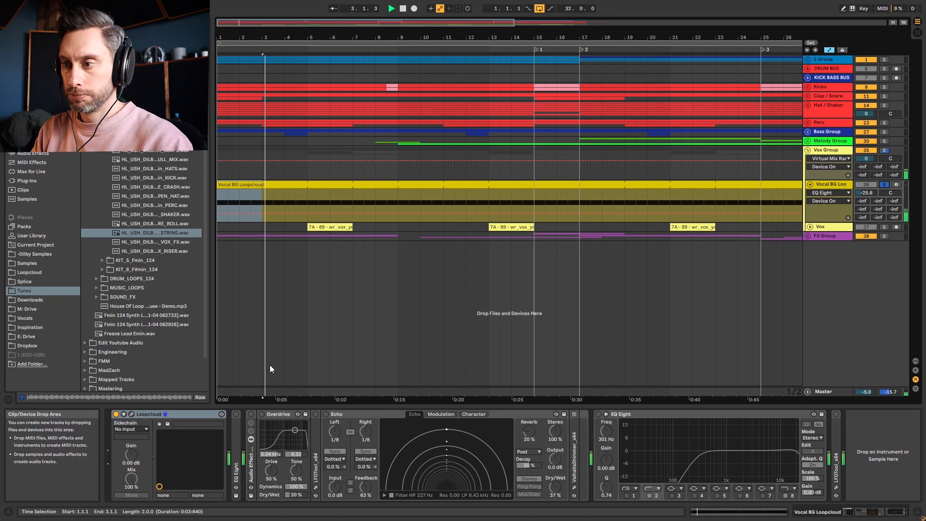
click(235, 414)
double_click(237, 423)
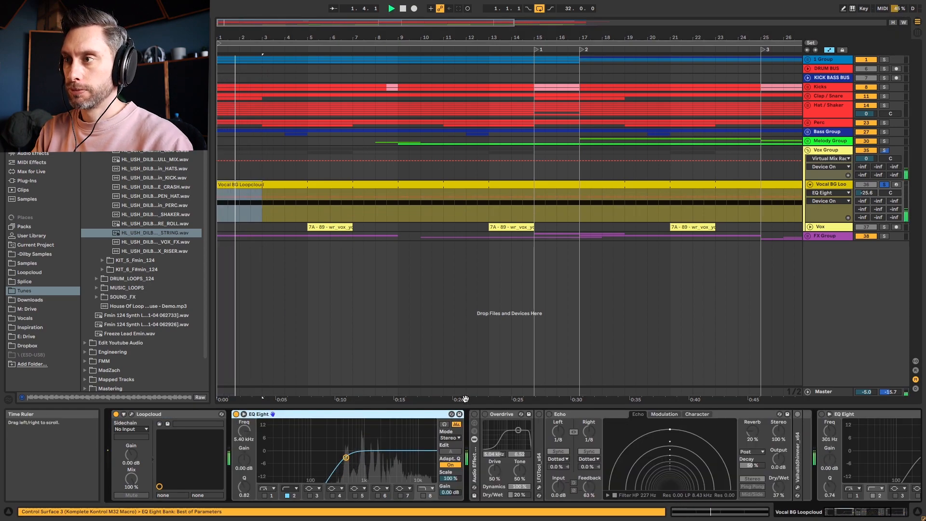
key(space)
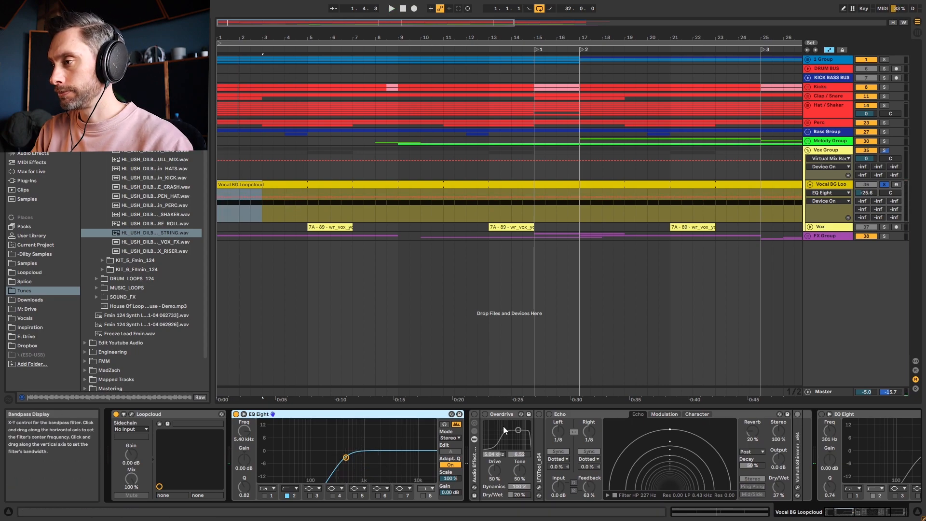
click(485, 413)
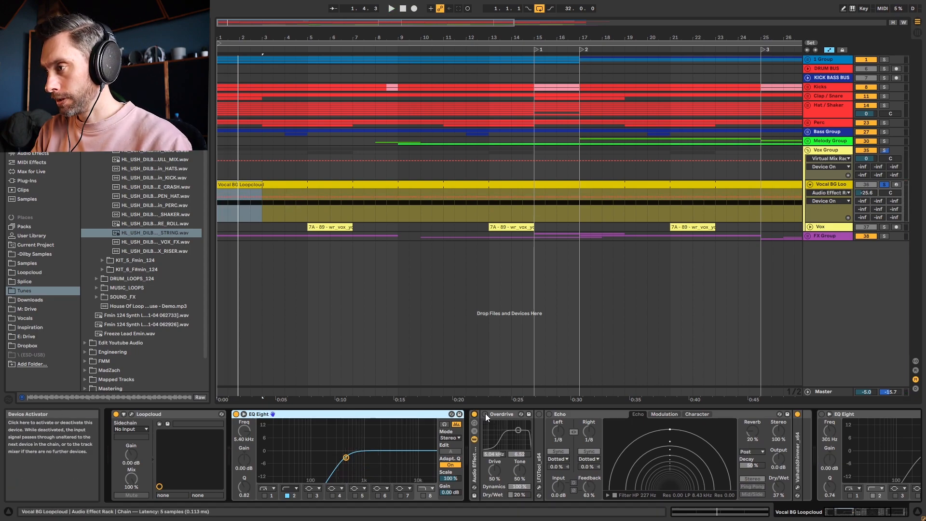
key(space)
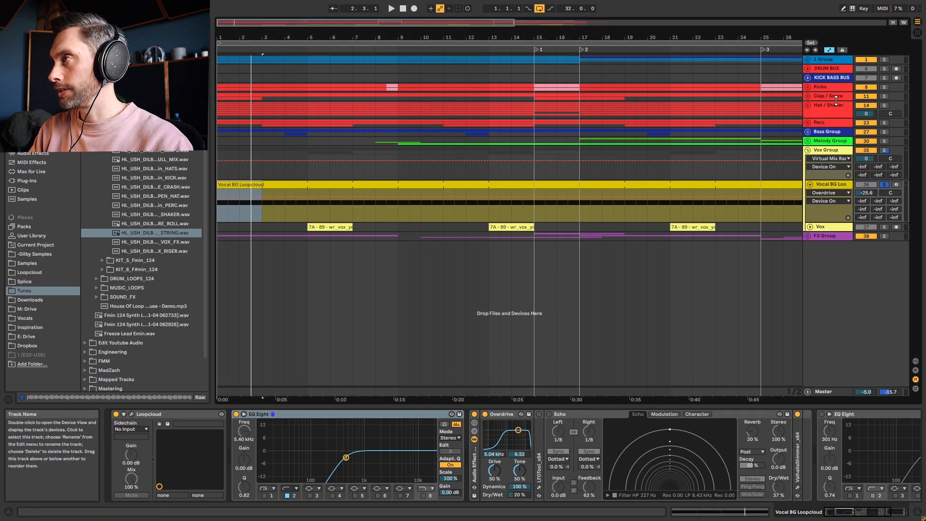
Expand the reference group, solo the Simon Doty track, and listen to The Beacon from bar 17 and from 23.3.1.
click(822, 59)
click(807, 59)
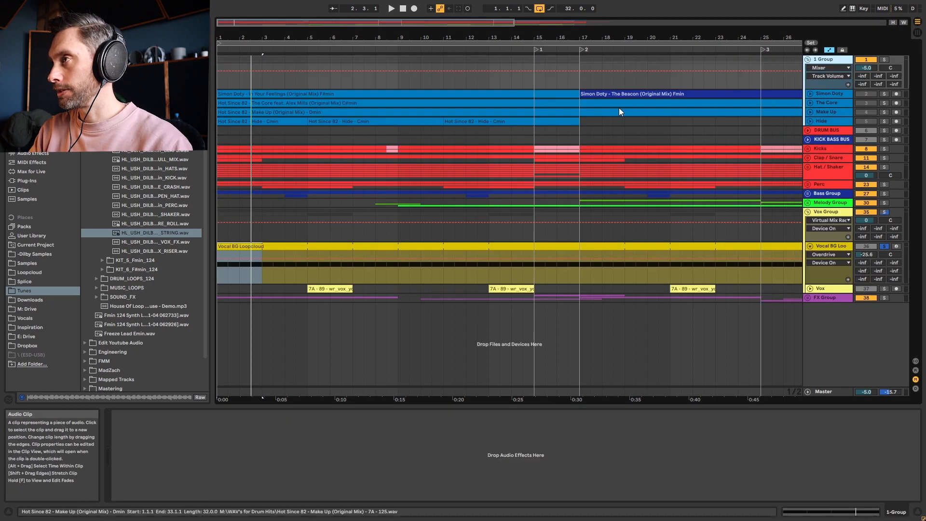
click(622, 93)
click(809, 93)
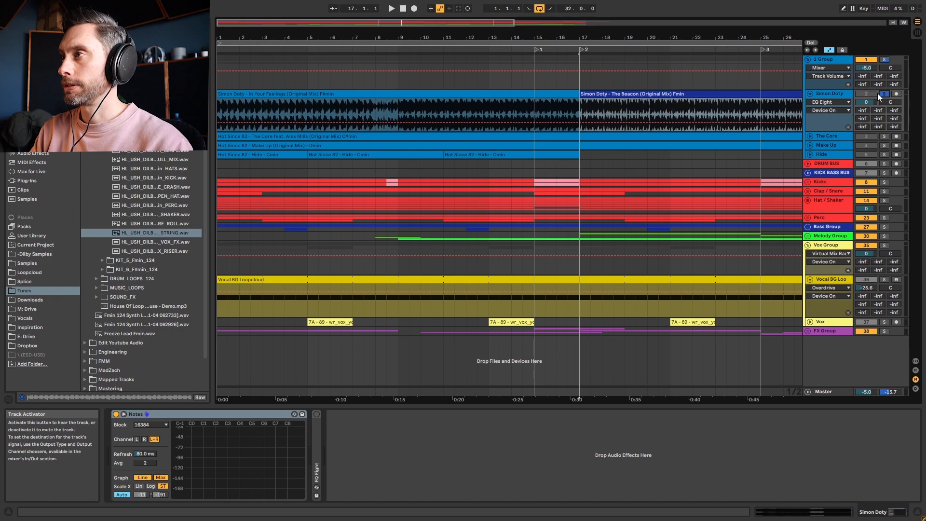
key(space)
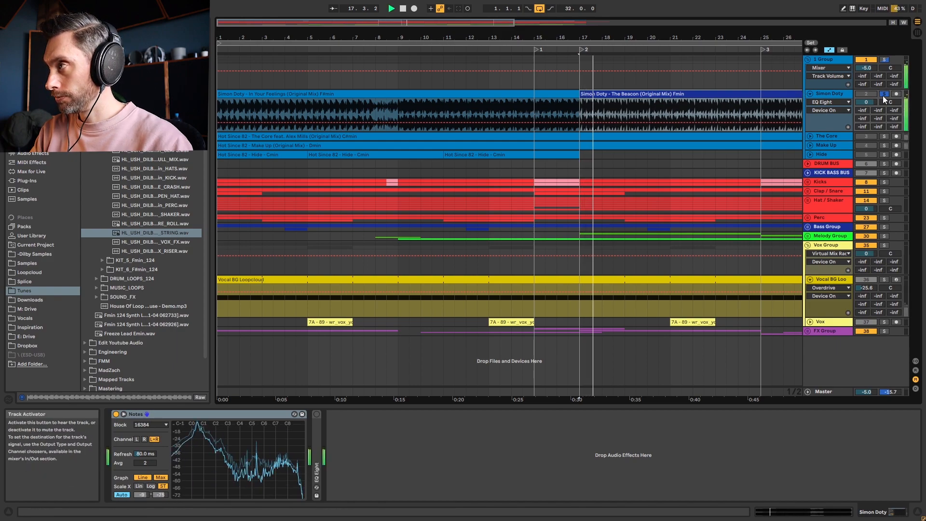
click(730, 108)
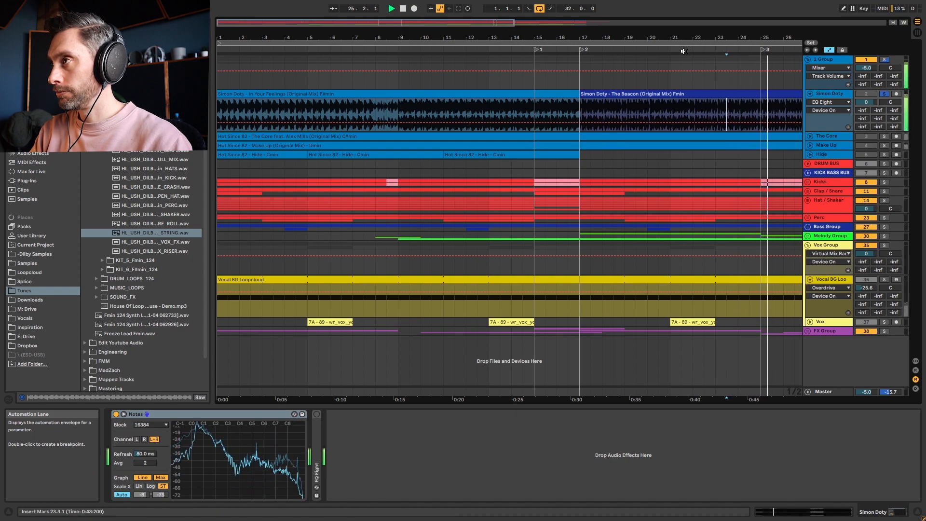
key(space)
Fold the Simon Doty reference track and turn off its solo.
drag(490, 22, 490, 4)
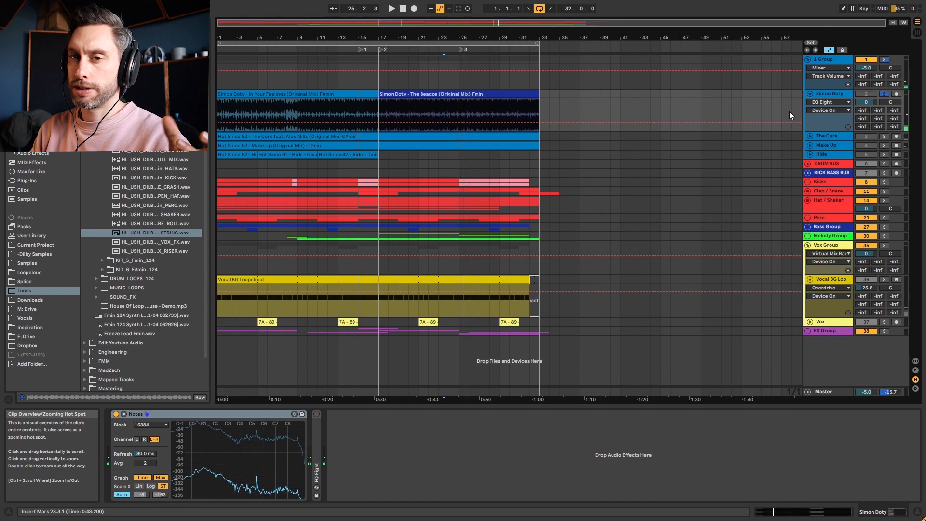
click(807, 94)
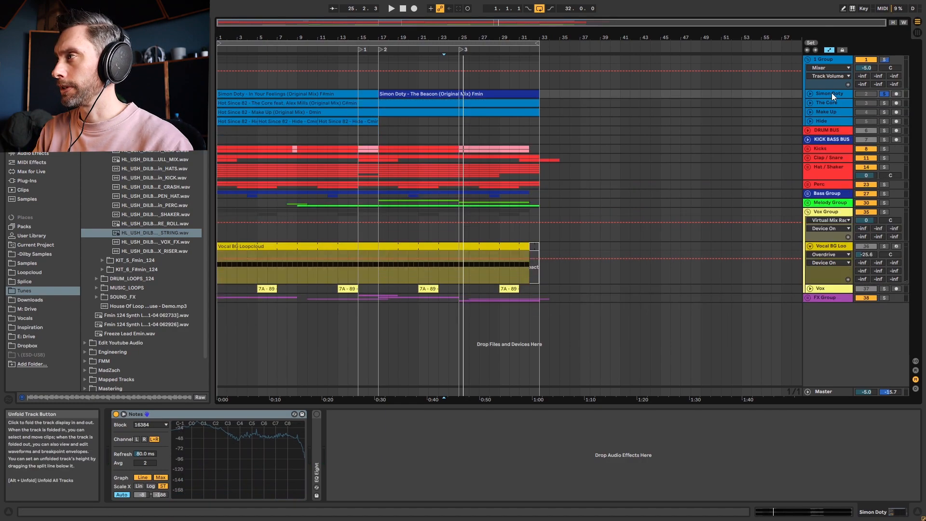
click(885, 95)
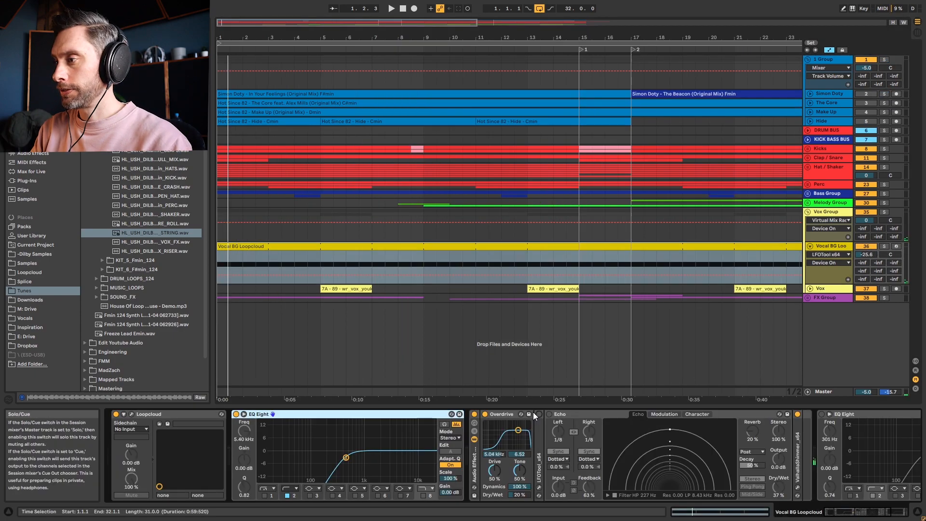
Re-enable the LFOTool after Overdrive and the Echo on the Vocal BG Loopcloud track, listening to it soloed after each change.
click(538, 414)
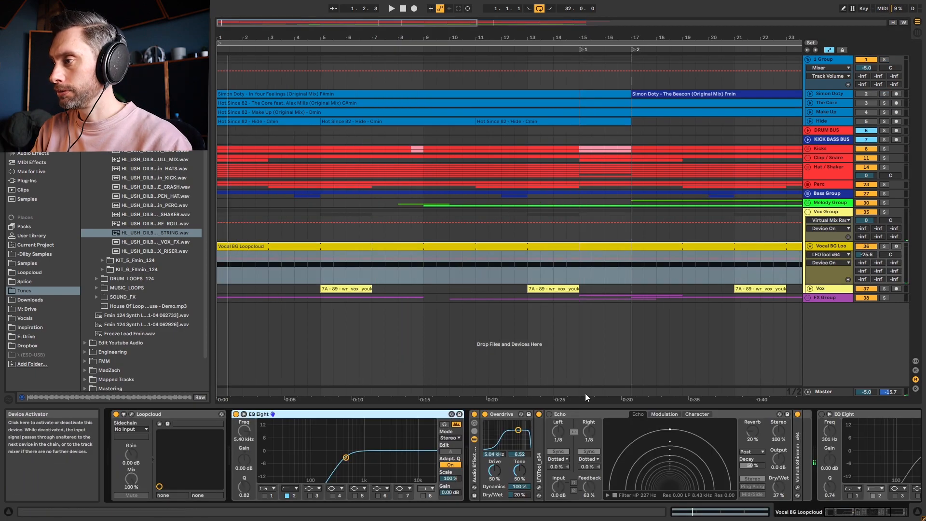
click(884, 247)
key(space)
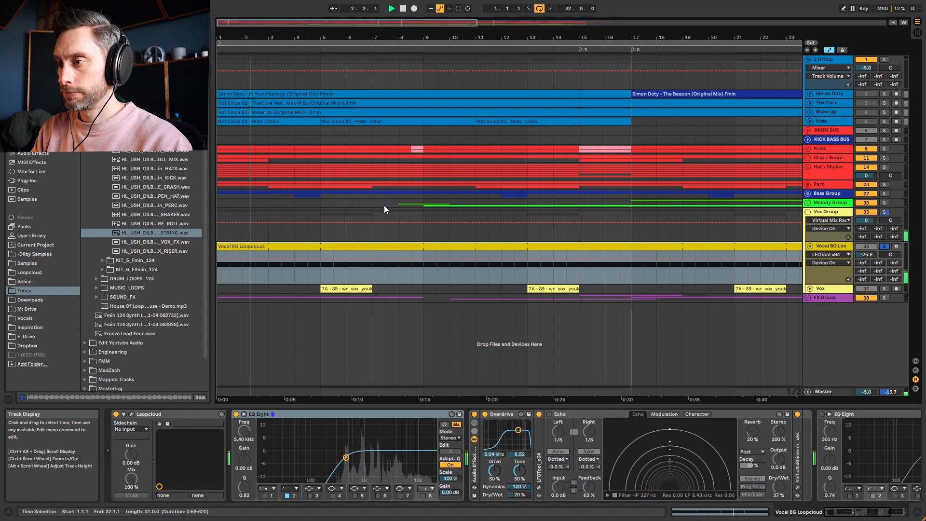
key(space)
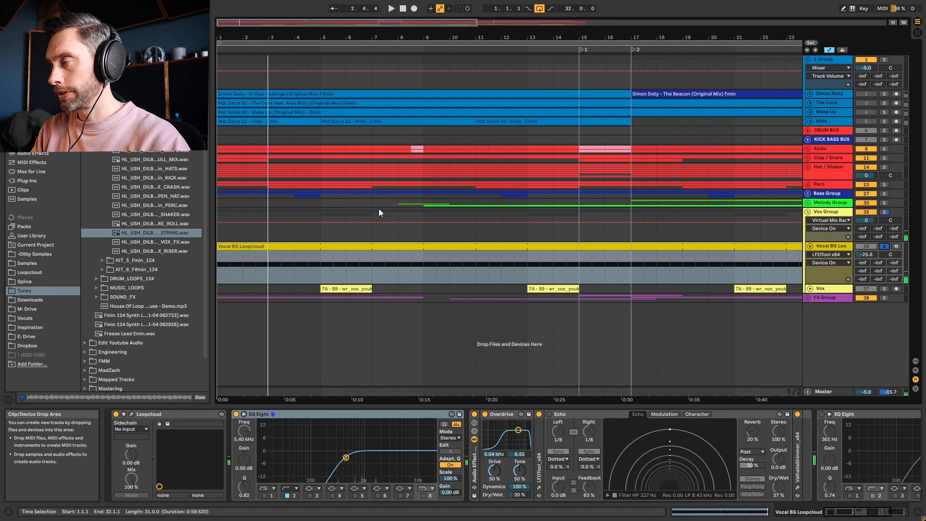
click(549, 414)
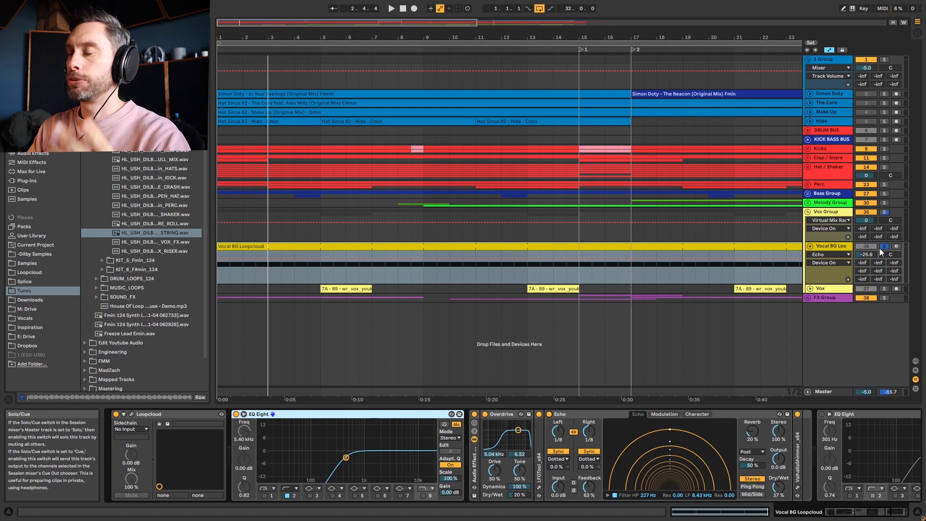
key(space)
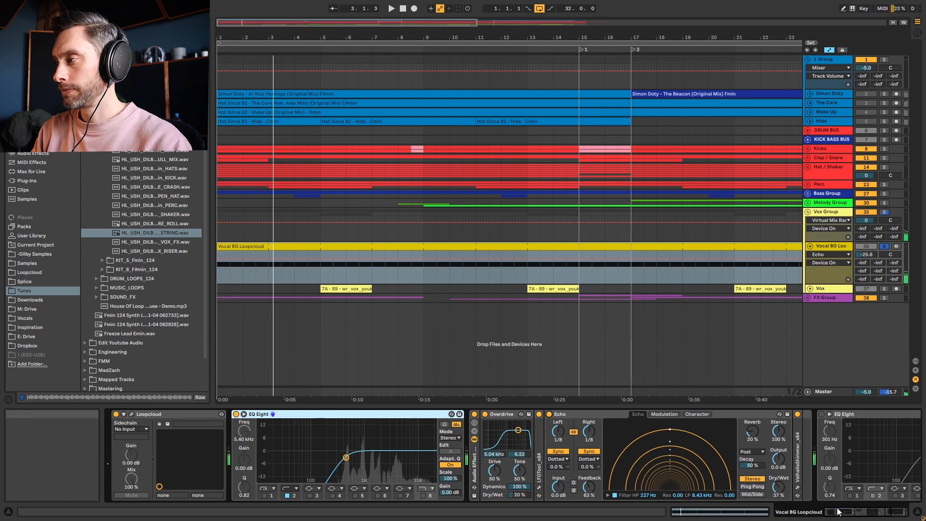
Toggle ValhallaShimmer off and back on, unfold the device, and play the soloed Vocal BG Loopcloud track through it.
click(863, 513)
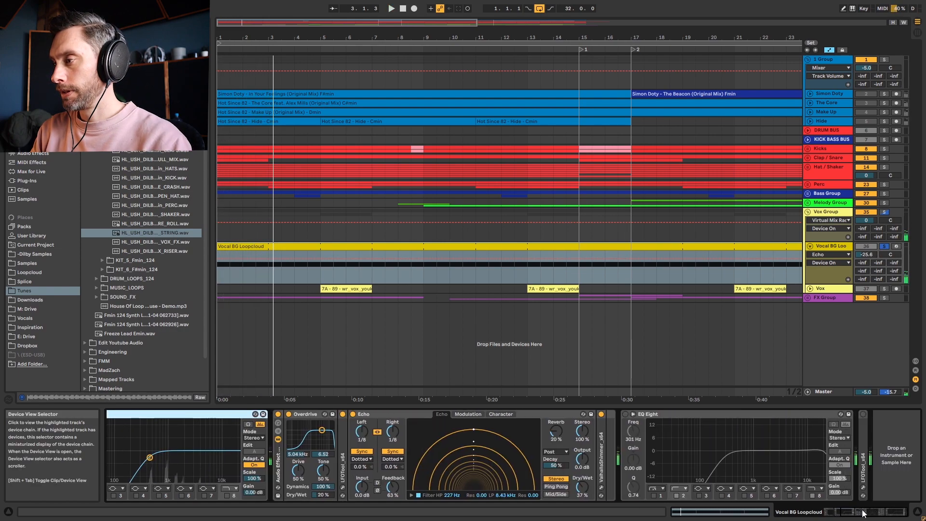
click(601, 416)
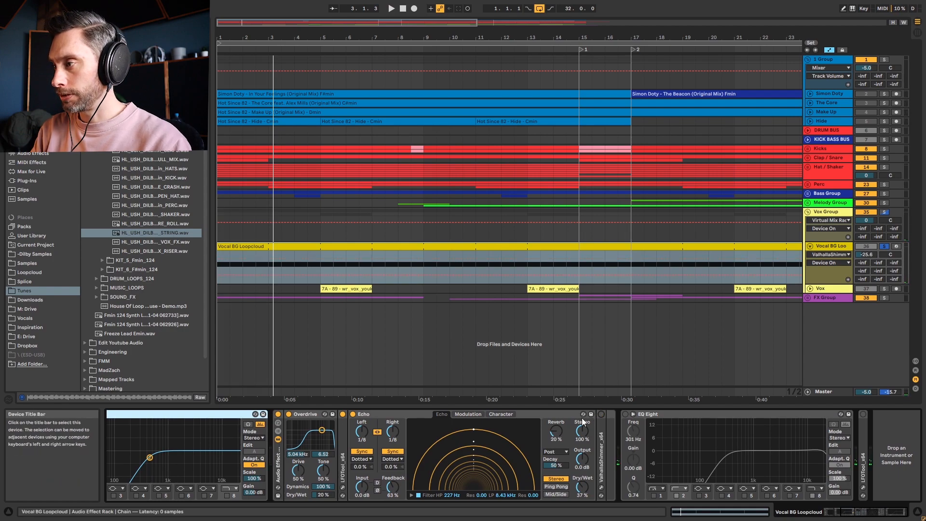
click(601, 436)
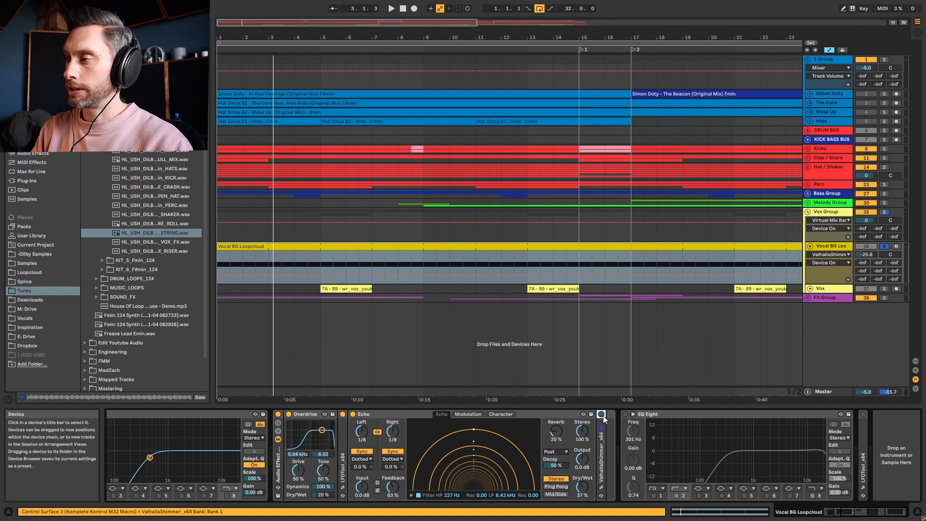
click(600, 414)
double_click(600, 443)
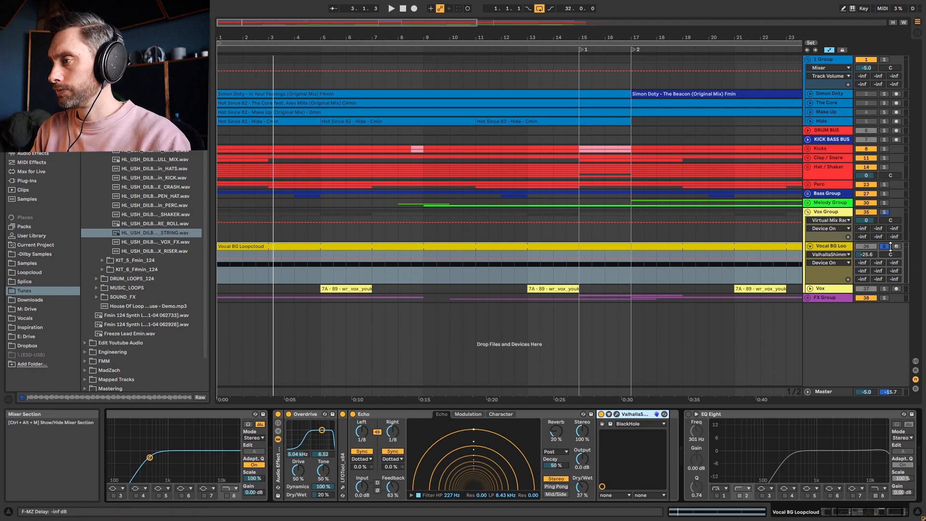
key(space)
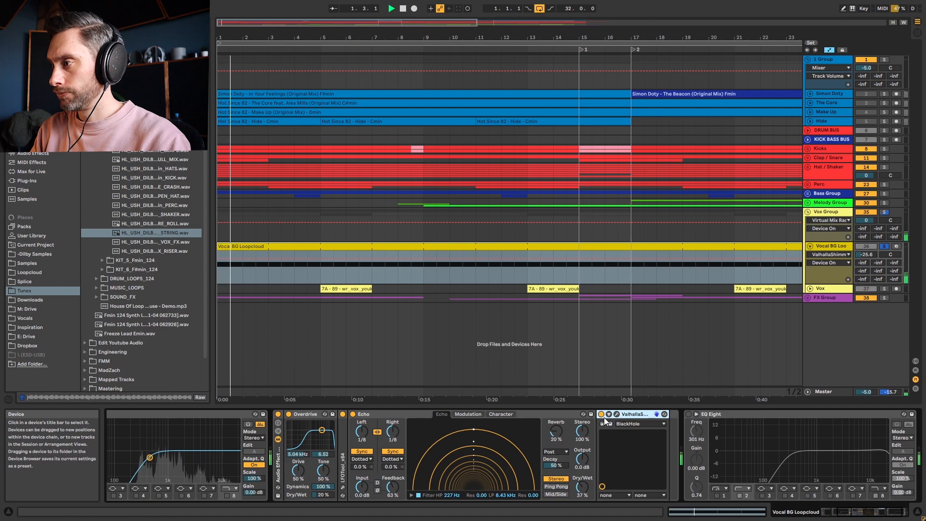
Compare the soloed Vocal BG Loopcloud track with ValhallaShimmer bypassed and re-enabled.
click(601, 414)
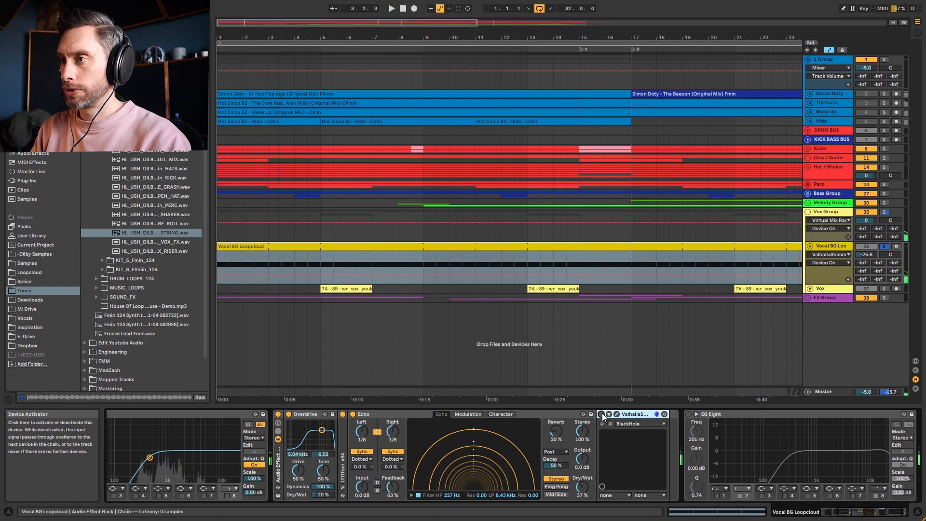
key(space)
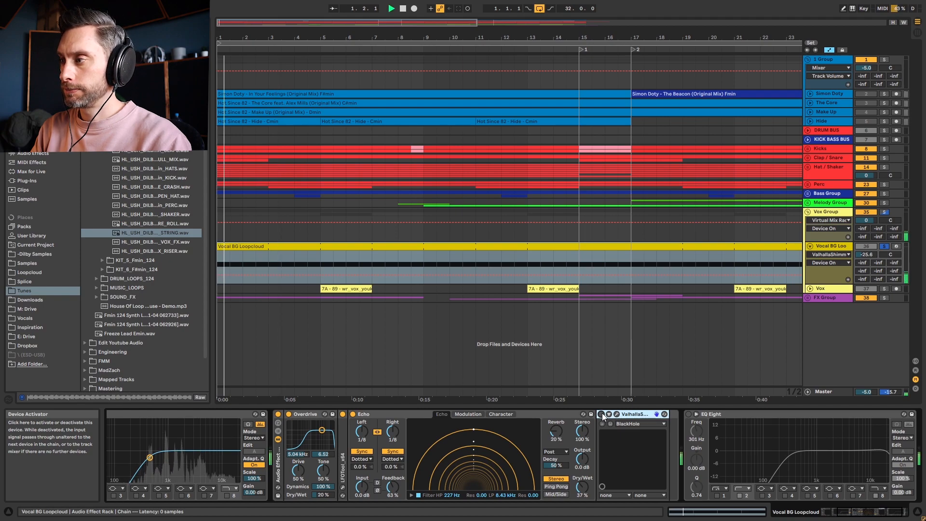
click(601, 414)
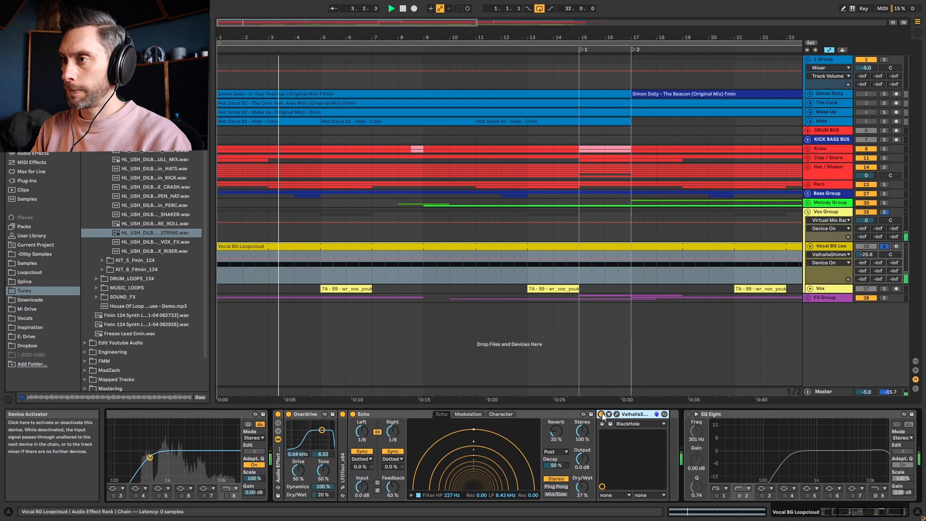
key(space)
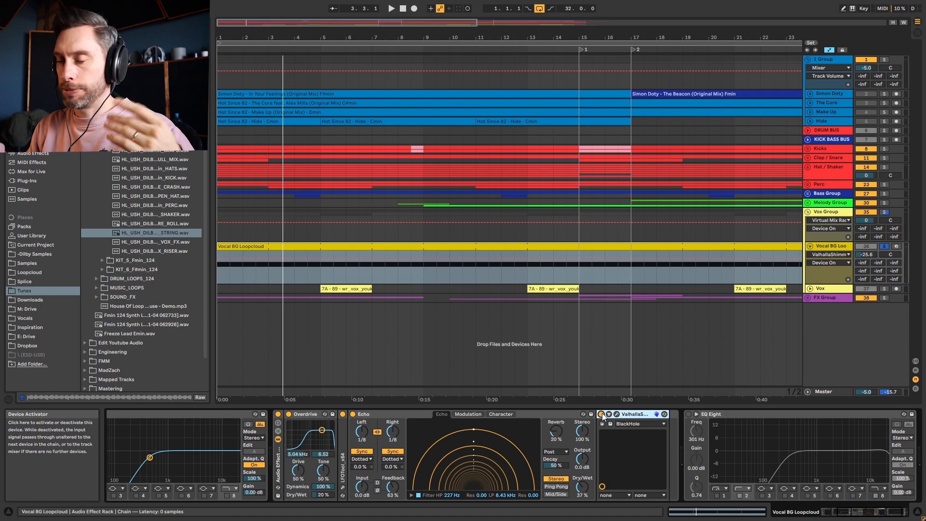
Re-enable the EQ Eight after ValhallaShimmer and the final LFOTool on the Vocal BG Loopcloud track, listening to it soloed.
click(688, 414)
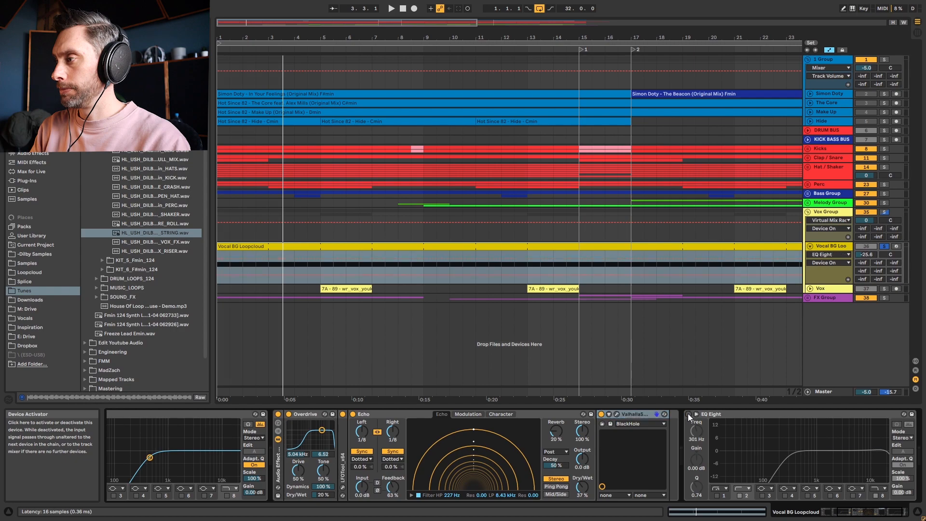
scroll(853, 497, down, 2)
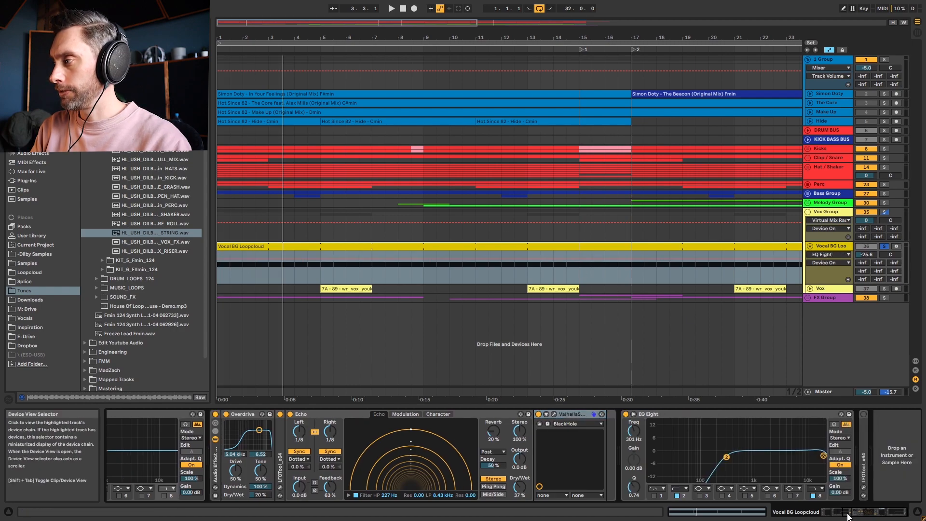
key(space)
click(862, 413)
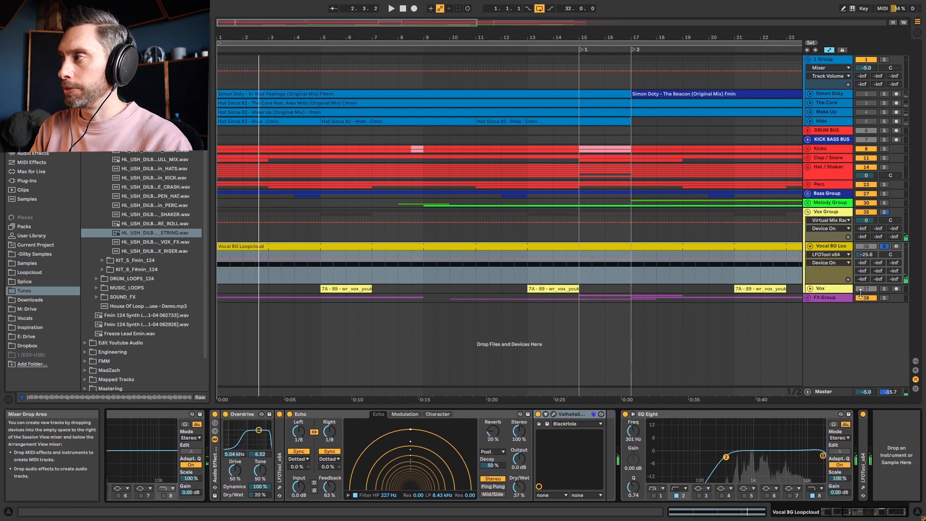
Turn off the Vocal BG Loopcloud solo and listen to the vocal in the full mix from bar 1.
key(minus)
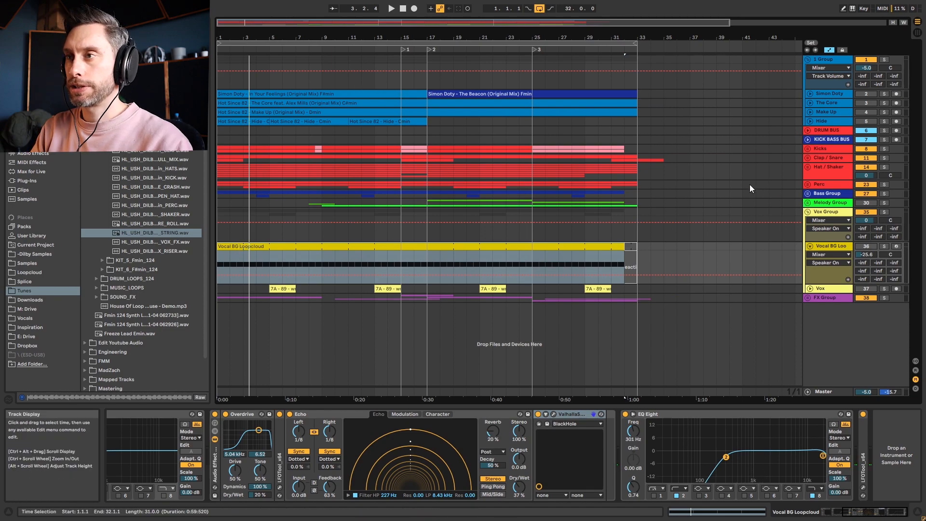
key(space)
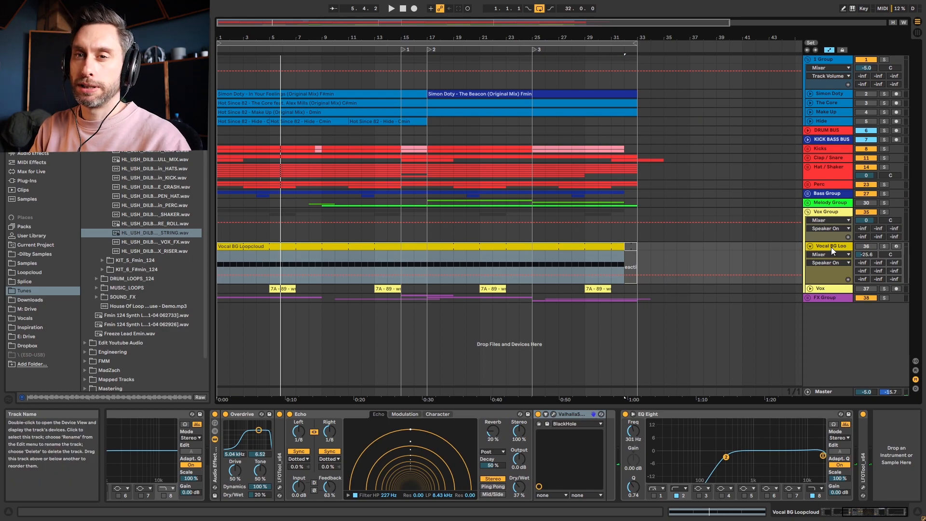
click(835, 270)
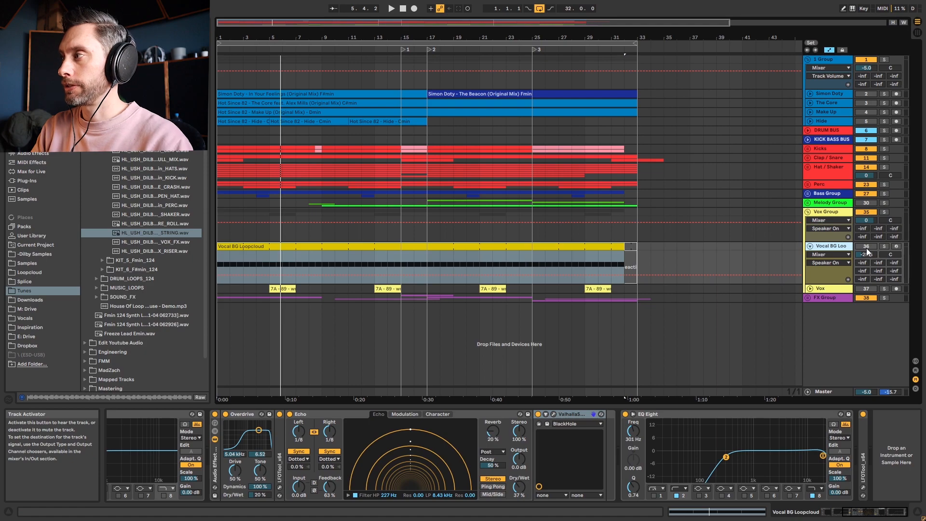
key(space)
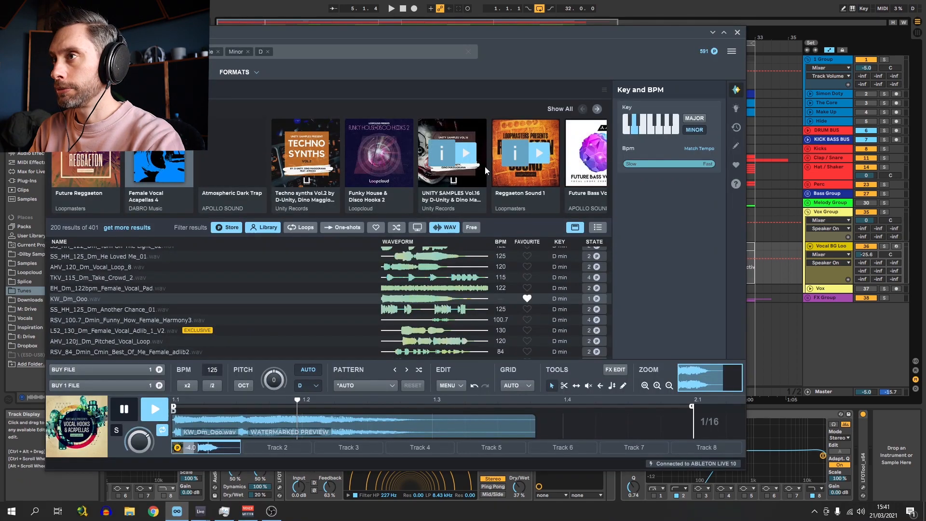
In Loopcloud, audition the D minor vocal samples against the playing track, going down from KW_Dm_Oo past L52_130_Dm_Female_Vocal_Adlib_1_V2.
key(space)
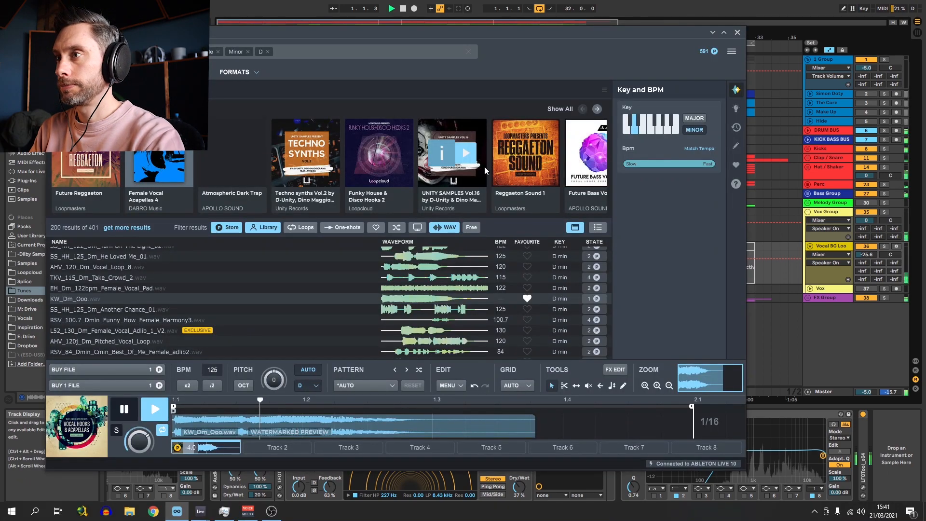
click(114, 310)
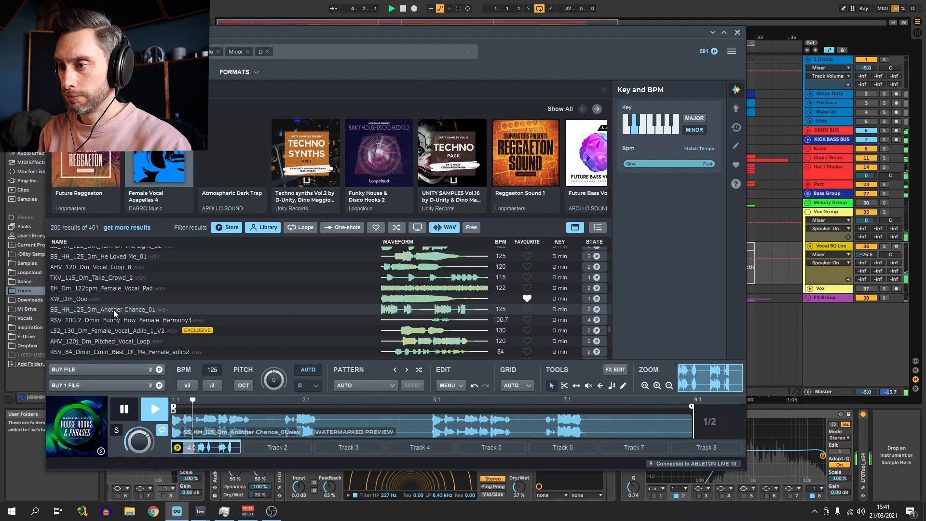
key(Down)
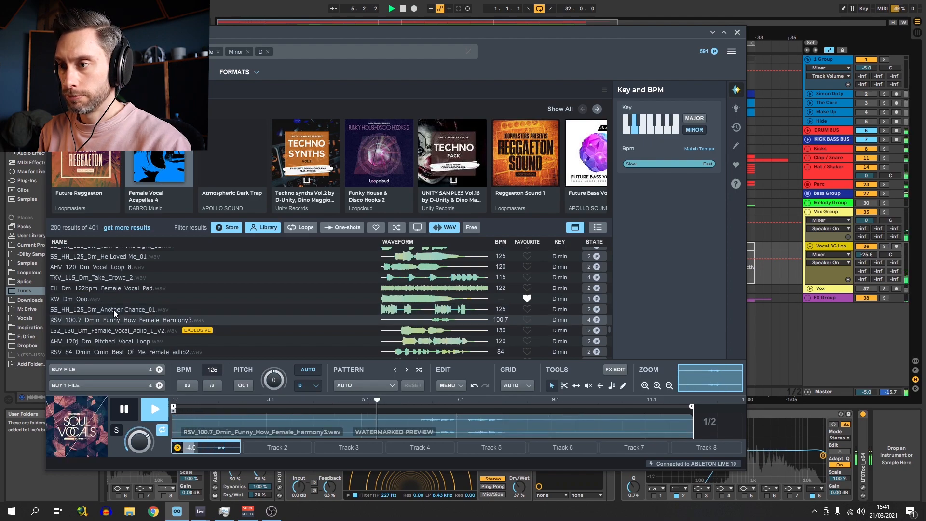
key(Down)
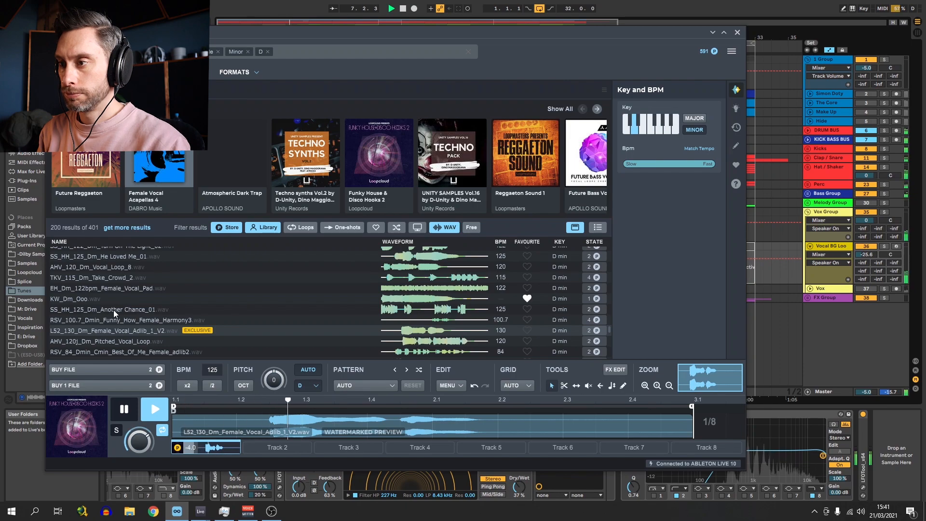
key(Down)
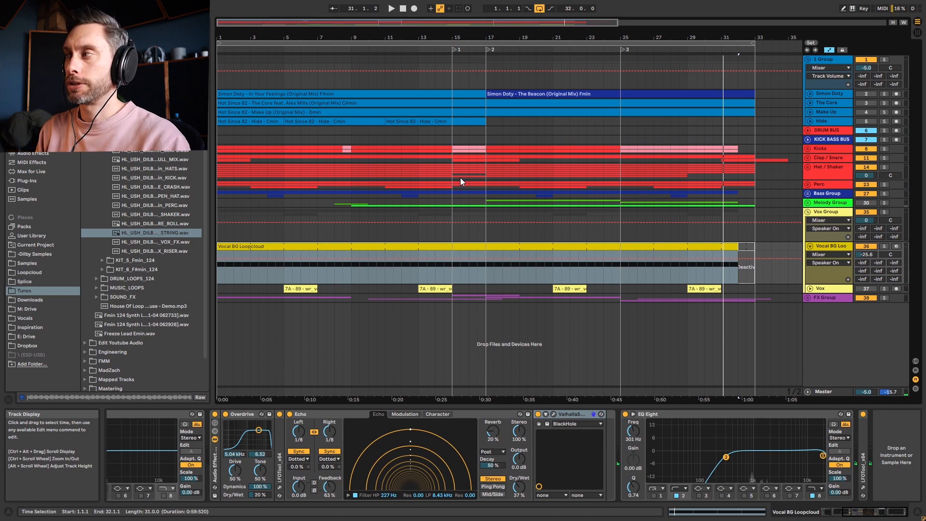
Expand the Melody Group and play the arrangement from bar 23 into the Pitching Pad section.
drag(360, 22, 360, 24)
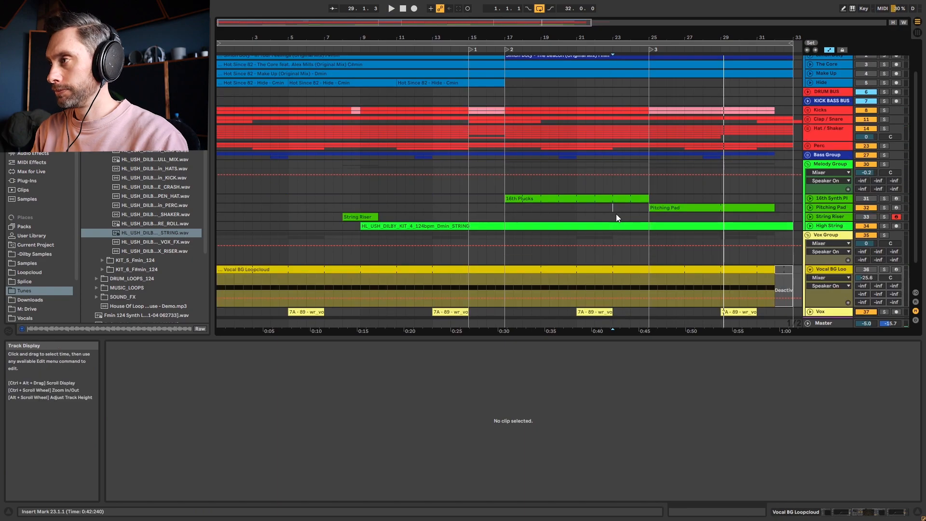
key(space)
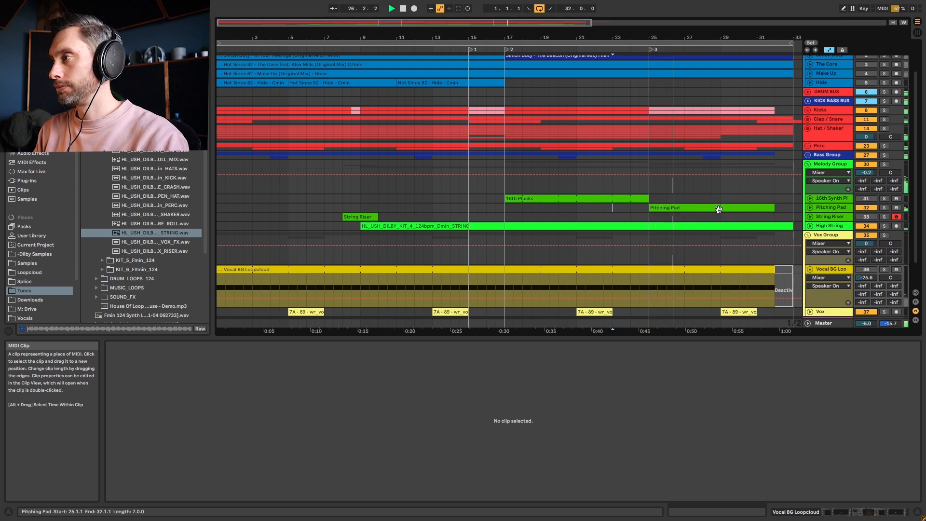
key(space)
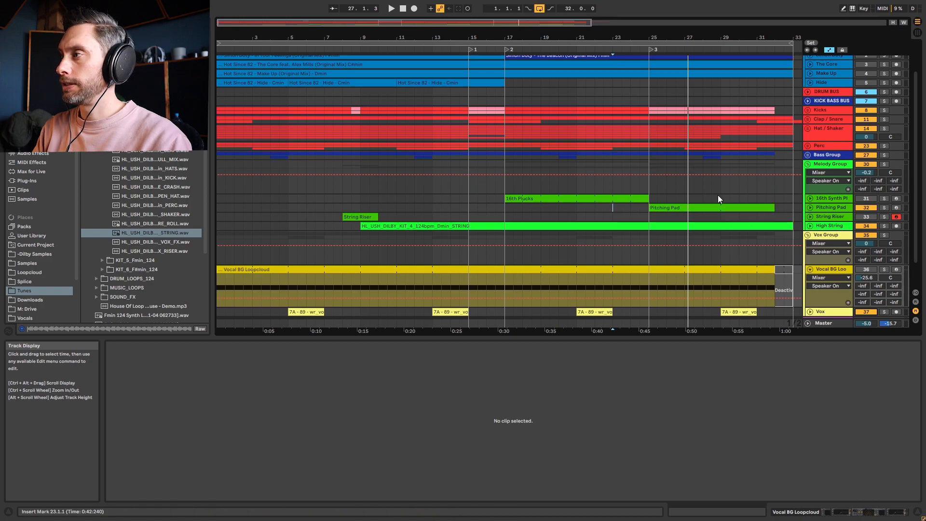
Move the four-bar note in the Pitching Pad clip to D3 and listen to it from bar 25.
click(671, 209)
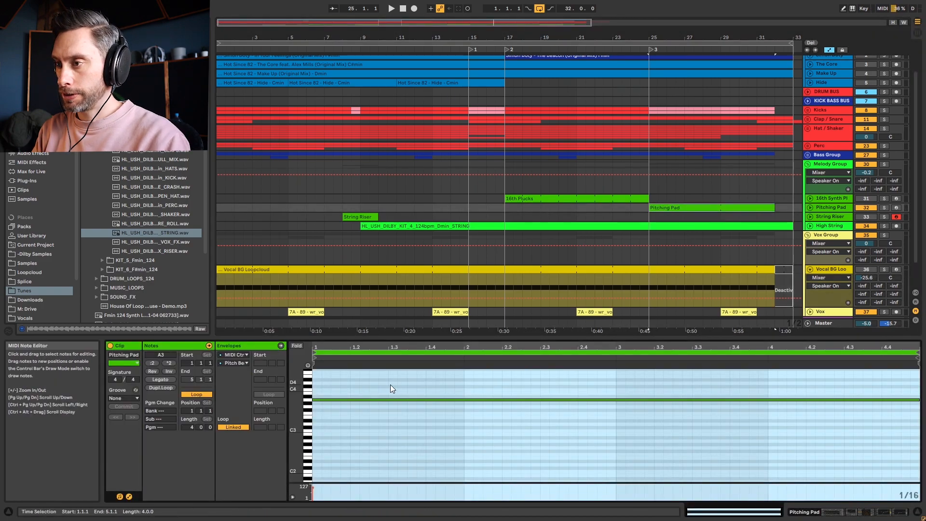
click(337, 400)
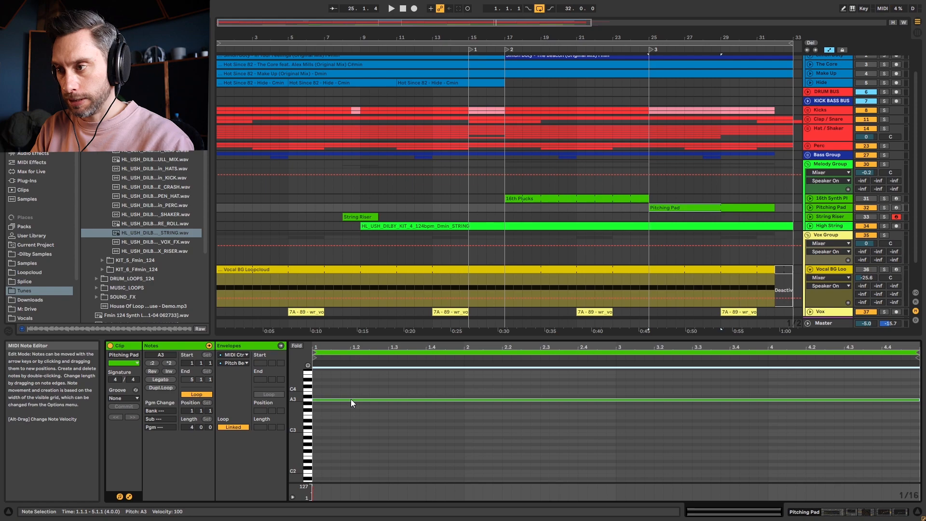
drag(351, 399, 355, 424)
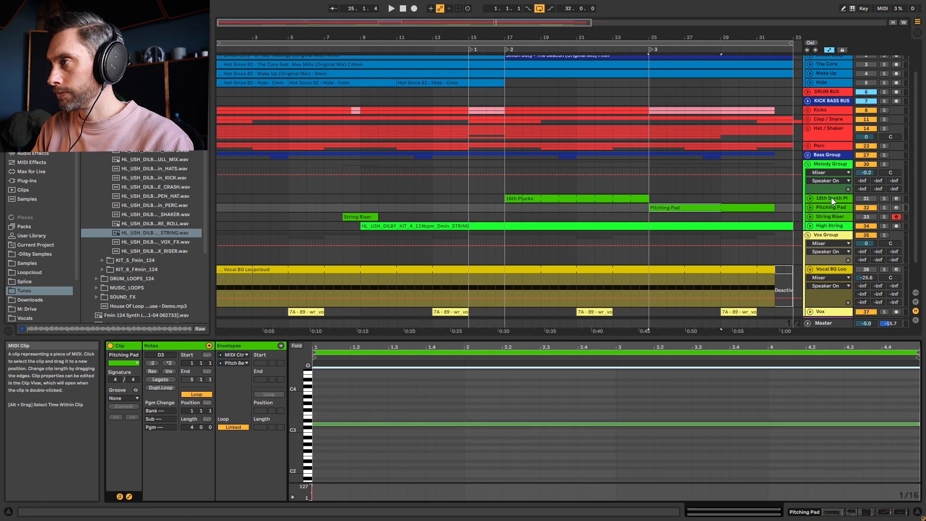
key(space)
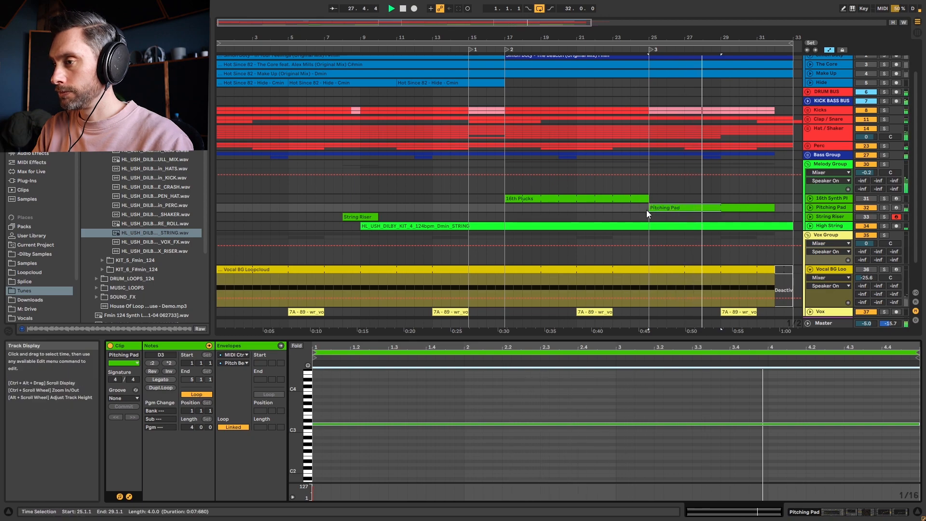
key(space)
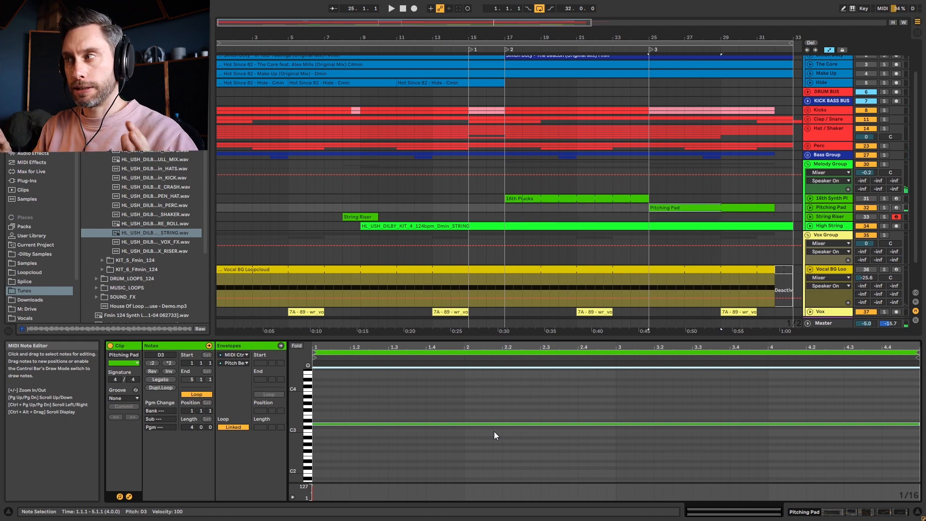
key(shift+Tab)
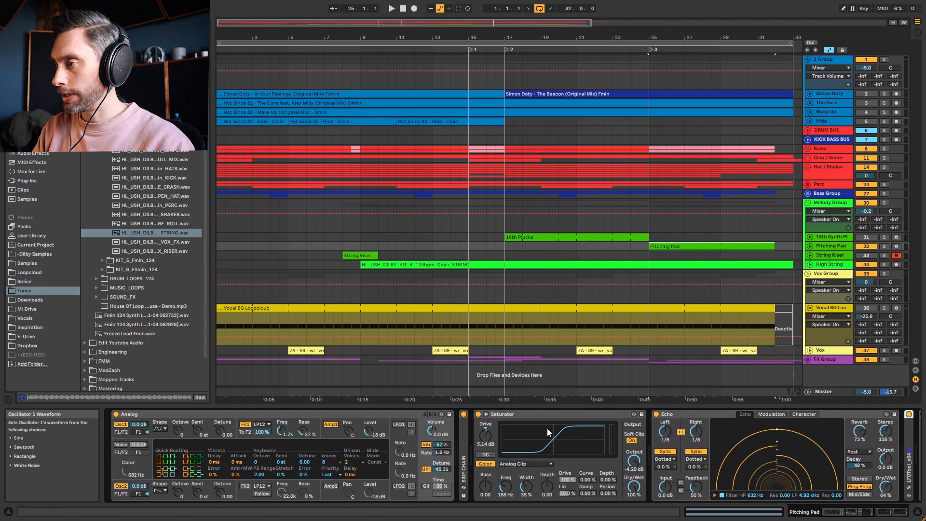
scroll(662, 429, down, 5)
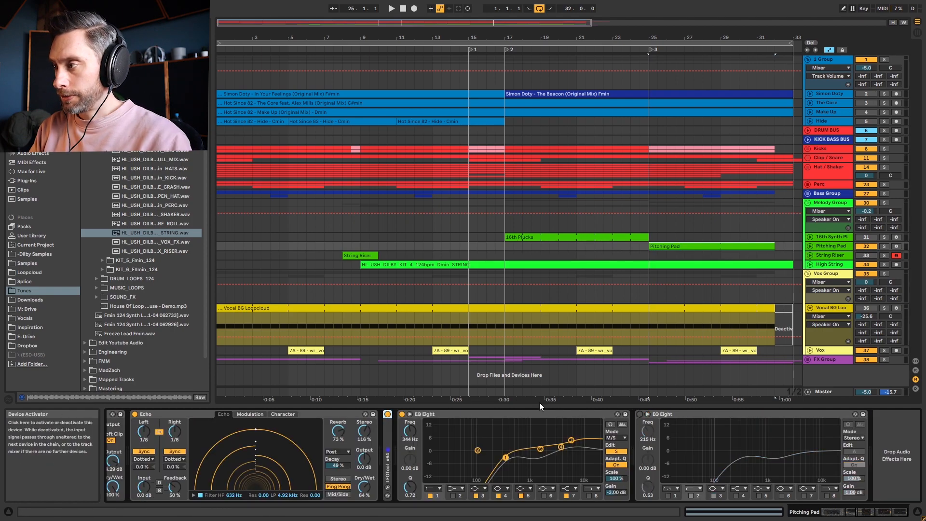
click(401, 414)
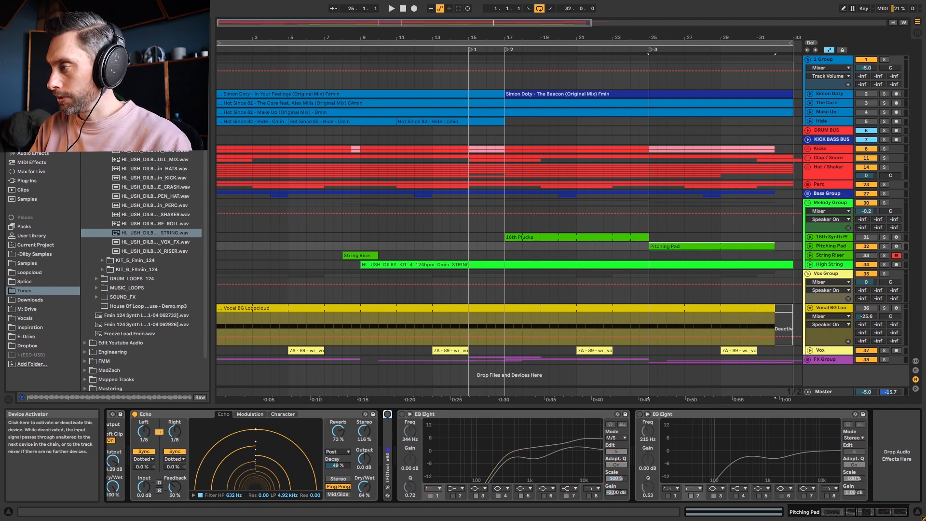
scroll(733, 413, up, 5)
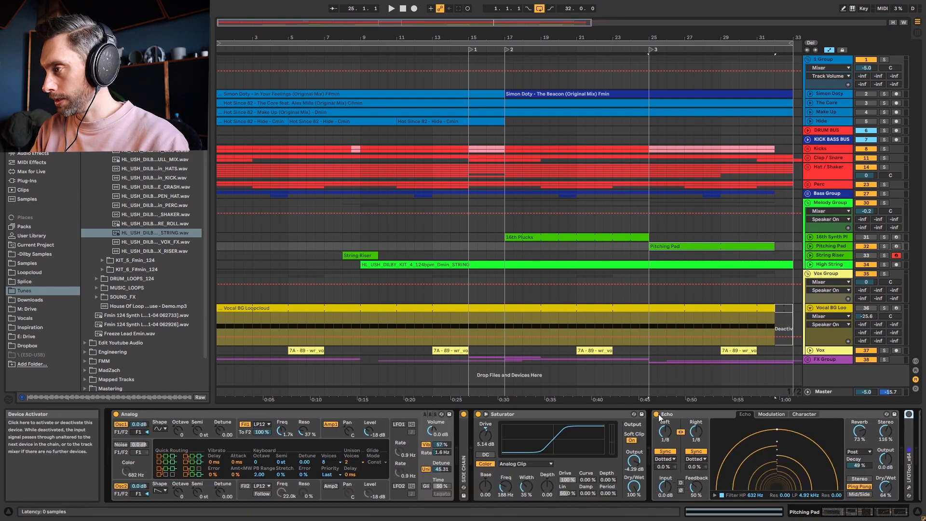
click(658, 414)
click(478, 414)
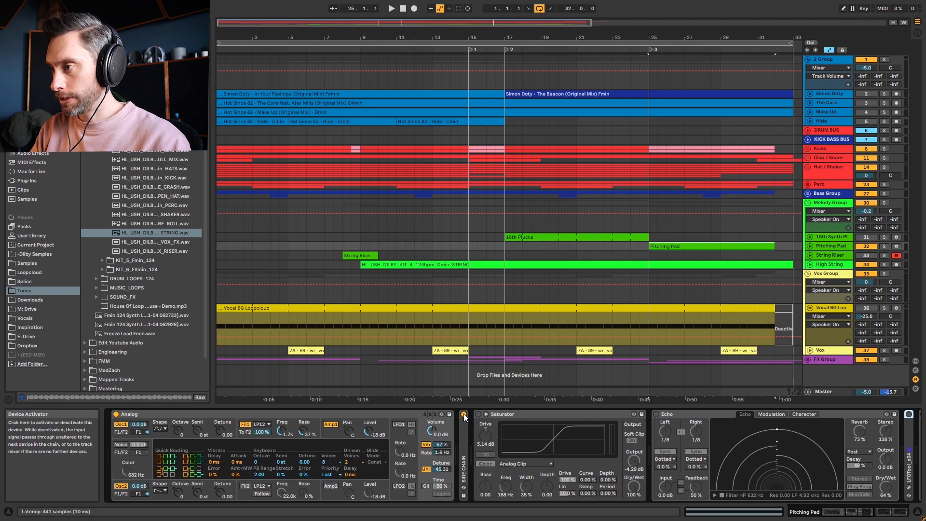
Solo the Pitching Pad track and turn off Analog's unison and vibrato, listening to the dry sound.
click(884, 246)
key(space)
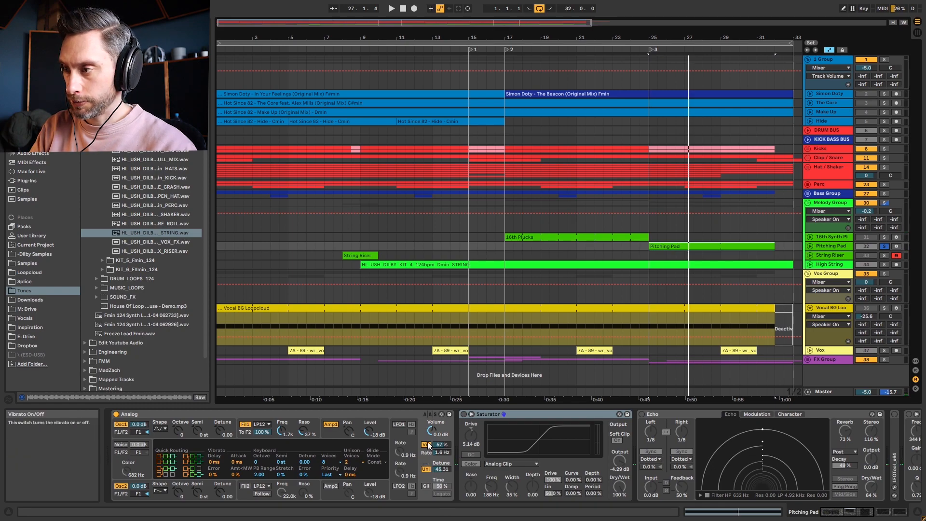
click(424, 470)
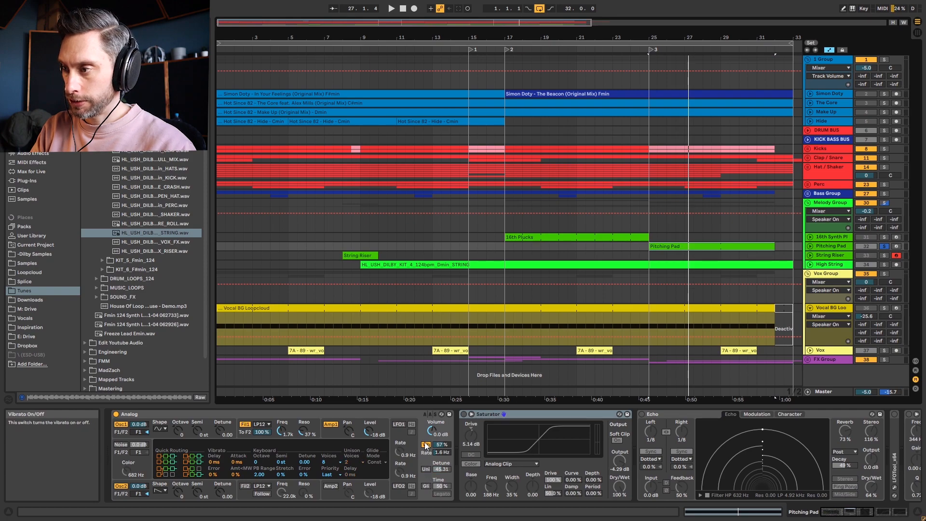
key(space)
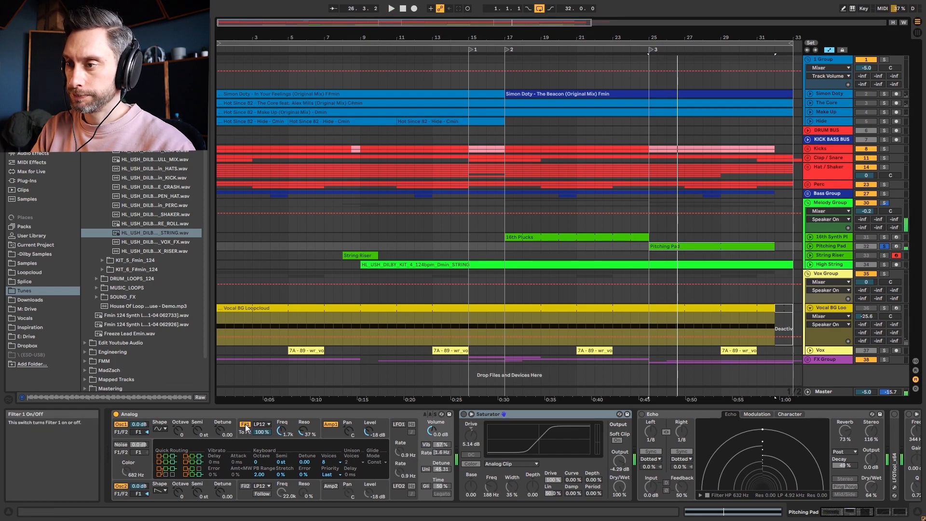
Listen to the soloed Pitching Pad with Analog's Filter 1 off, and switch the filter back on.
key(space)
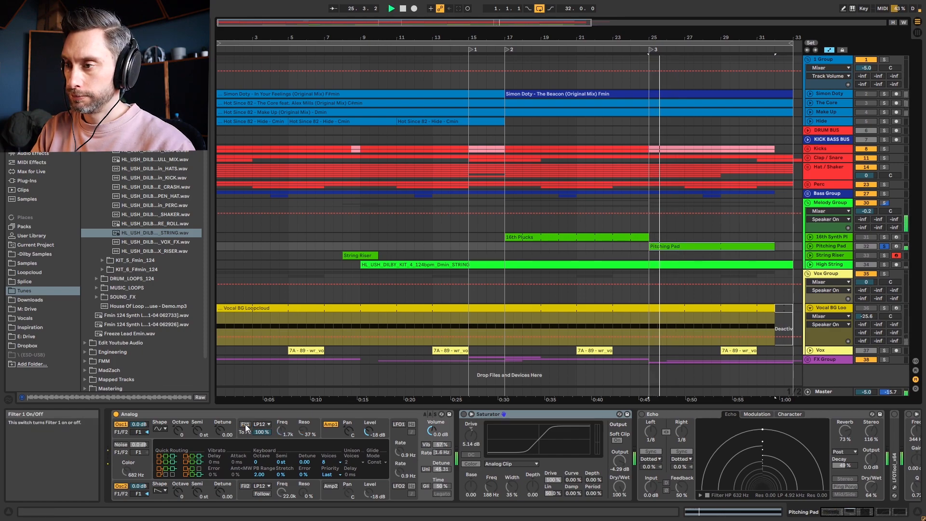
key(space)
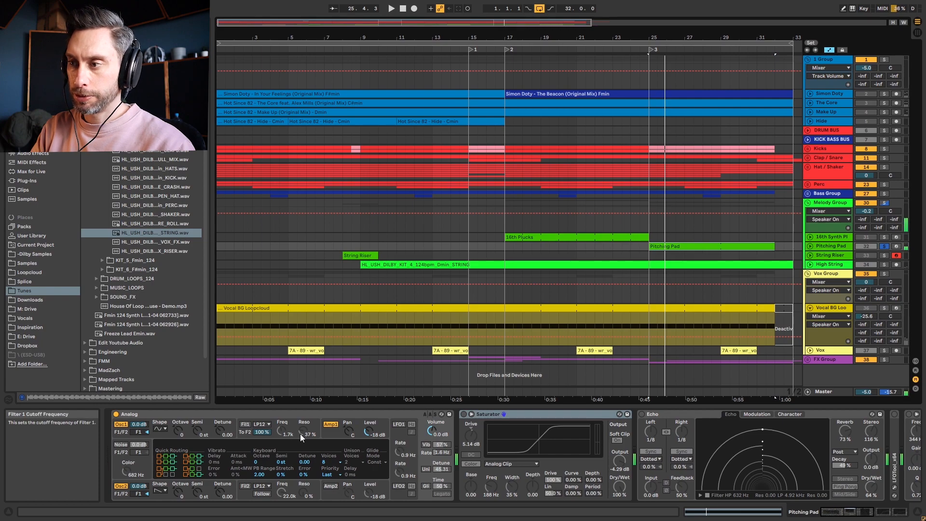
click(245, 426)
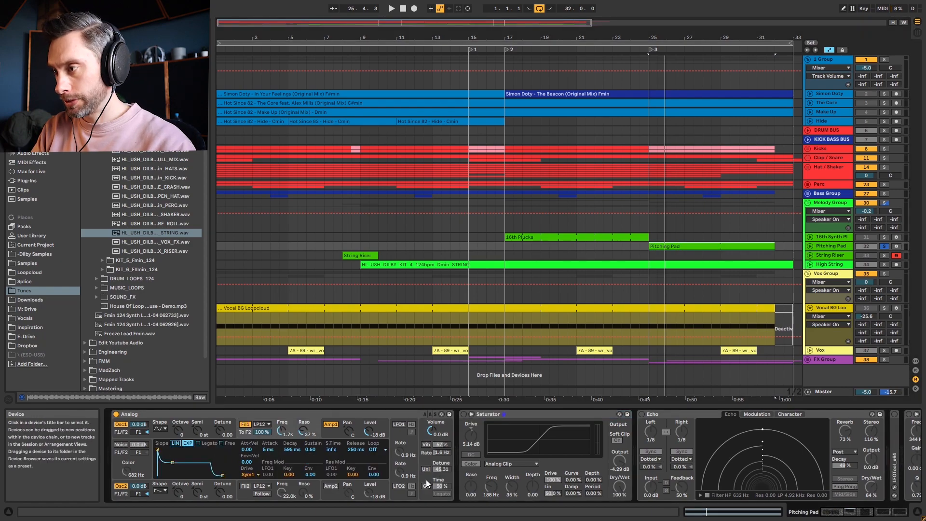
Switch Analog's unison and vibrato back on and listen to the soloed Pitching Pad.
click(425, 469)
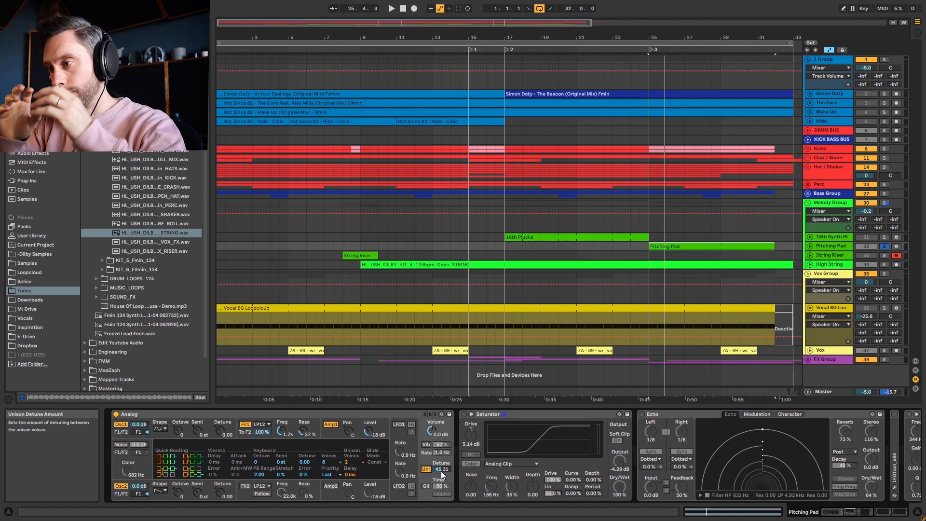
key(space)
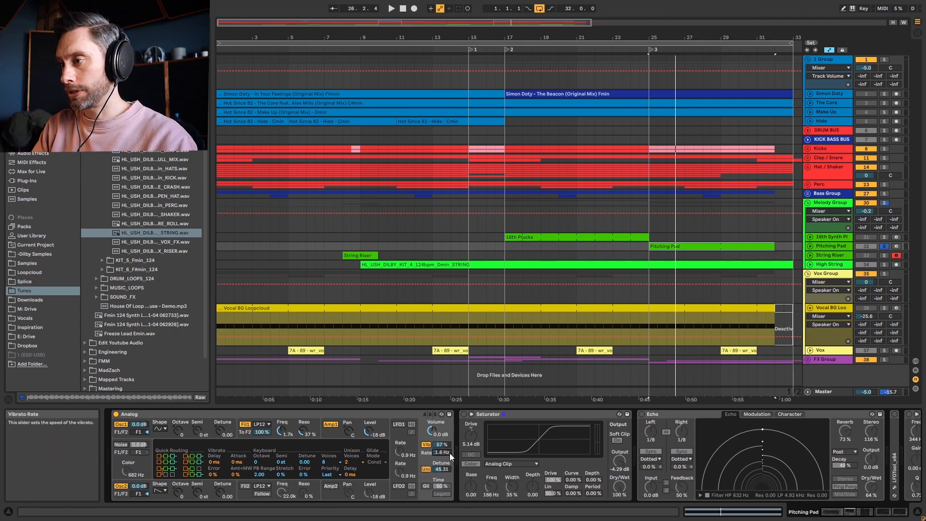
key(space)
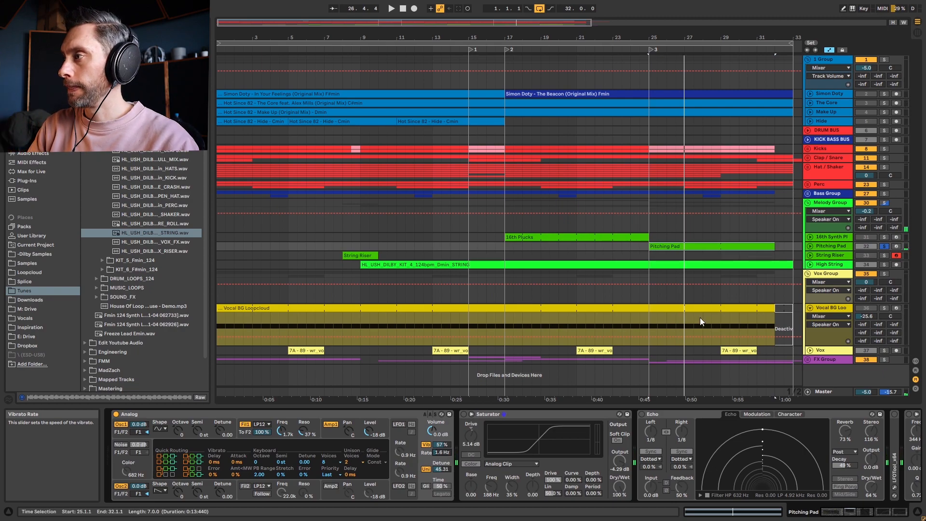
Open the Pitching Pad clip and show its MIDI Ctrl Pitch Bend envelope.
double_click(729, 248)
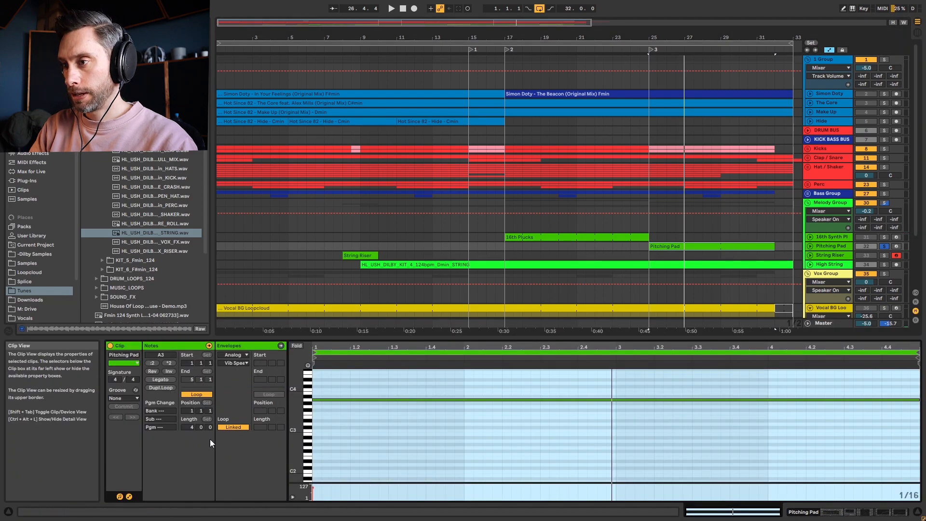
click(229, 355)
click(238, 362)
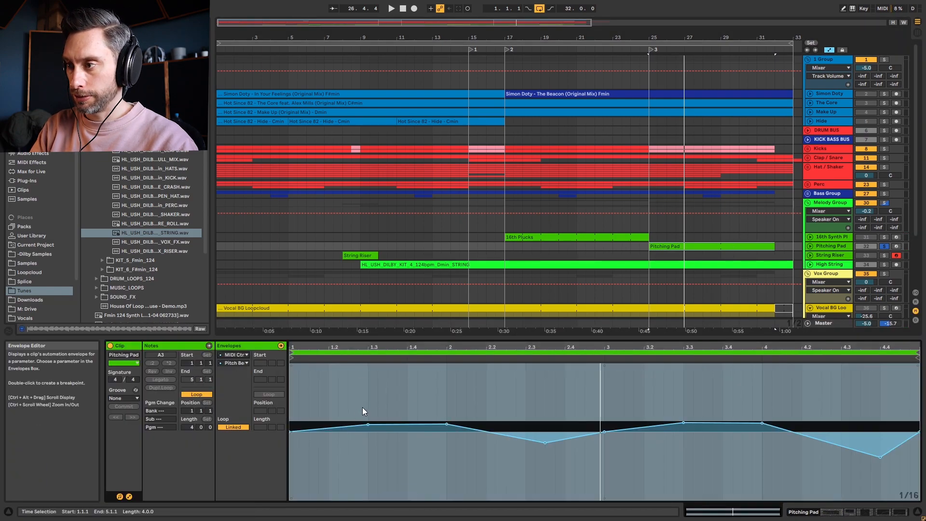
Clear the Pitch Bend envelope over all four bars of the Pitching Pad clip and compare the sound without it.
drag(291, 402, 918, 405)
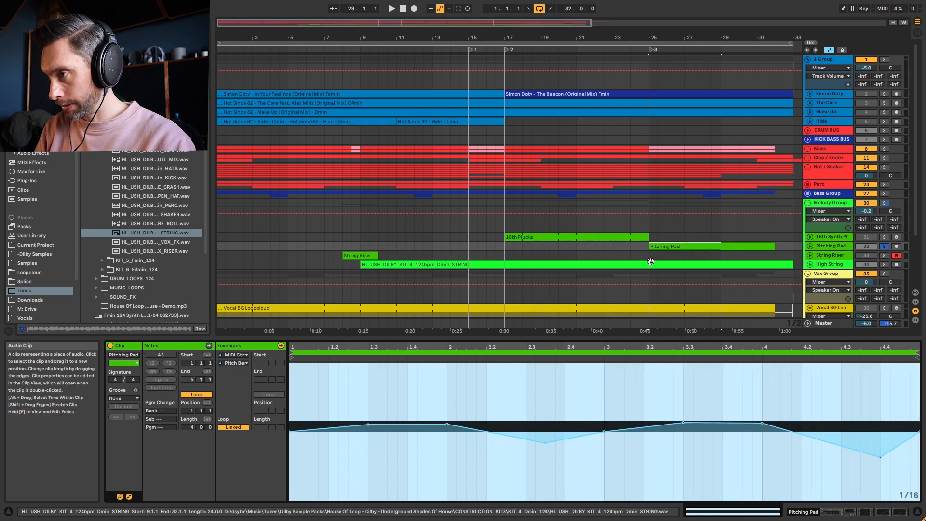
key(Delete)
key(space)
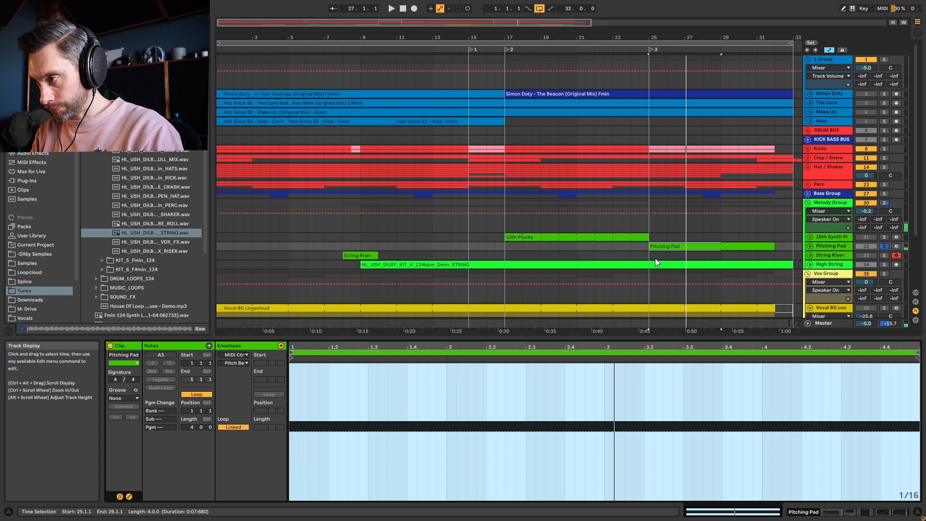
key(space)
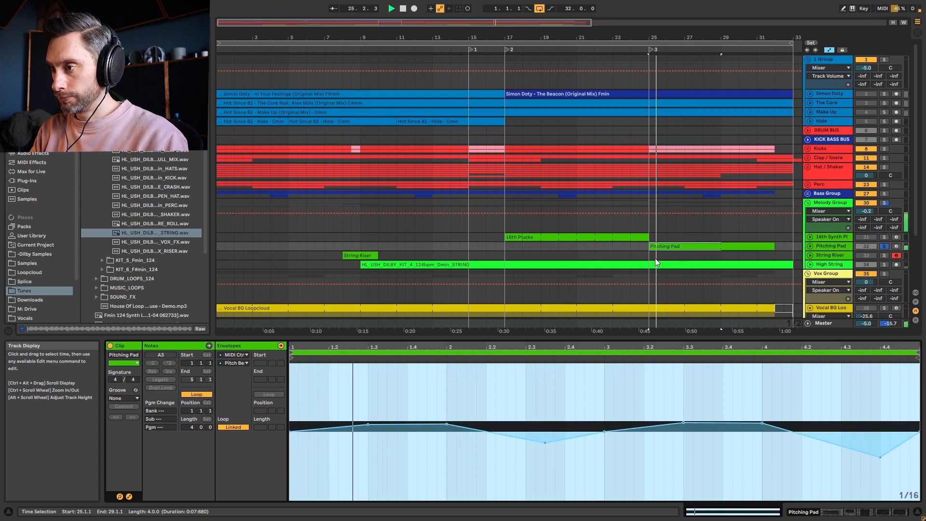
Deepen the downward pitch bend between bars 2 and 3 of the clip's envelope and listen to it.
click(585, 472)
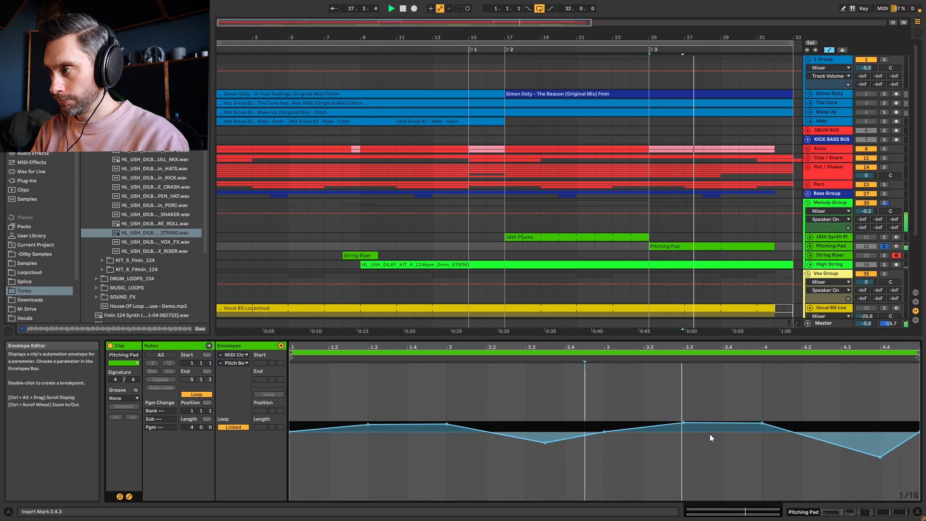
click(546, 442)
drag(545, 442, 545, 463)
key(space)
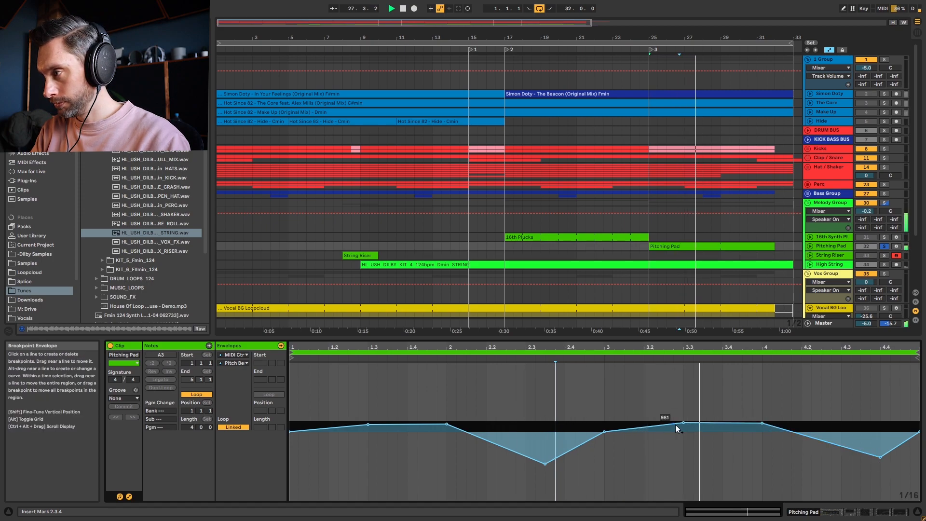
Raise the Pitch Bend breakpoint in the middle of bar 3 well above the centre line and listen to the Pitching Pad.
key(space)
drag(684, 422, 683, 399)
key(space)
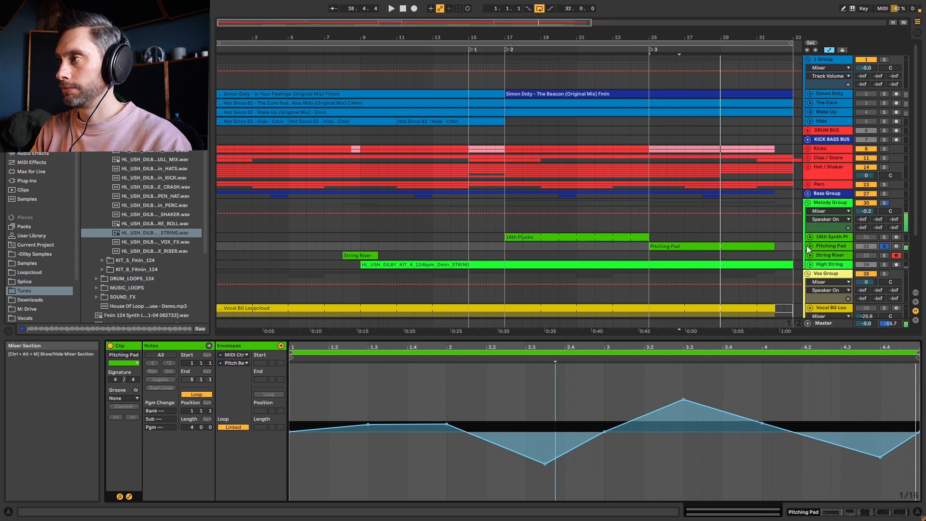
click(693, 245)
key(space)
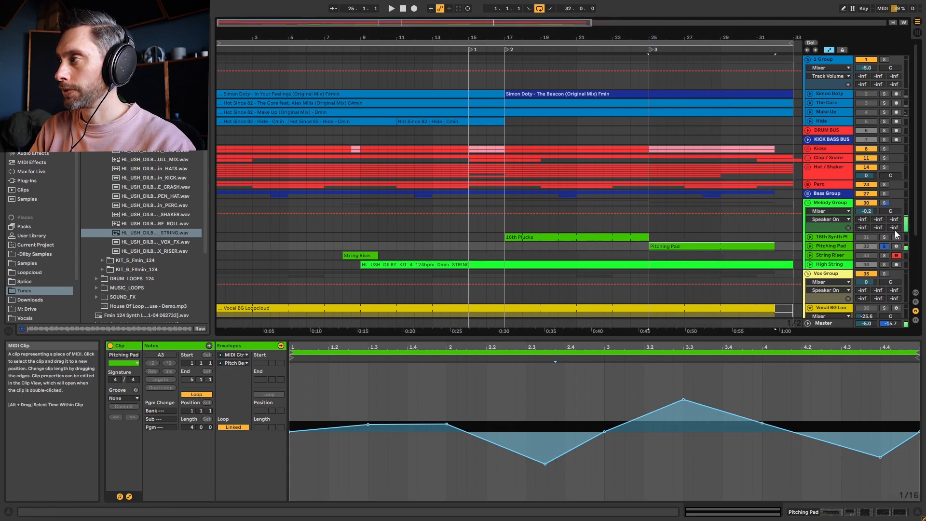
Return to the Pitching Pad's devices, unsolo the track, and listen to it in the mix with Saturator back on.
click(829, 244)
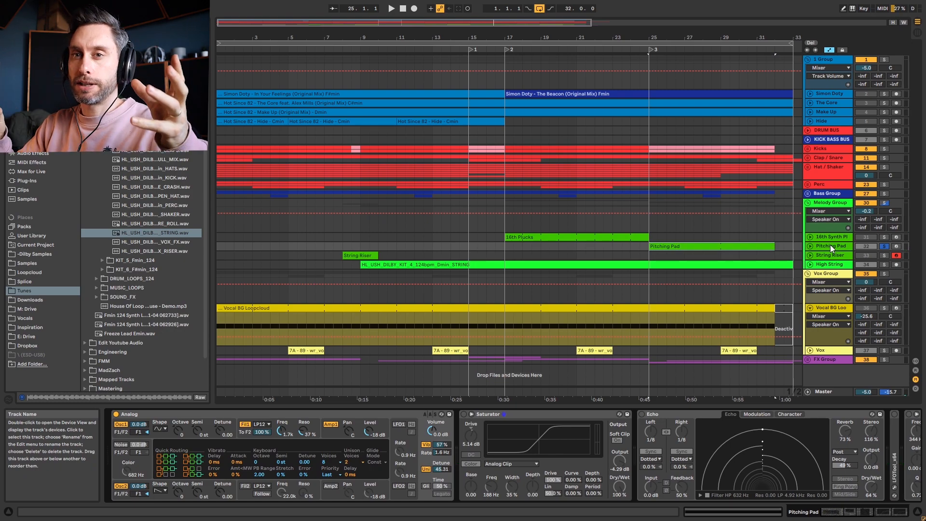
double_click(829, 244)
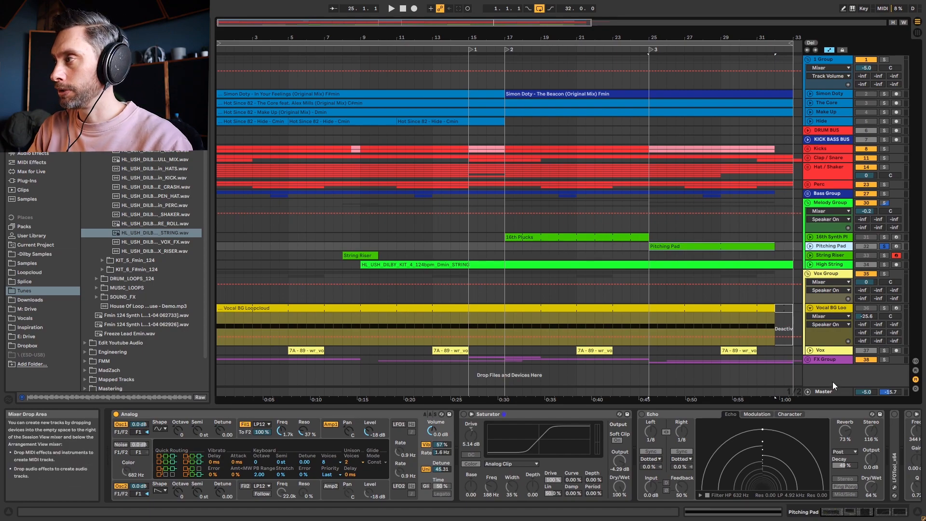
click(883, 246)
click(617, 250)
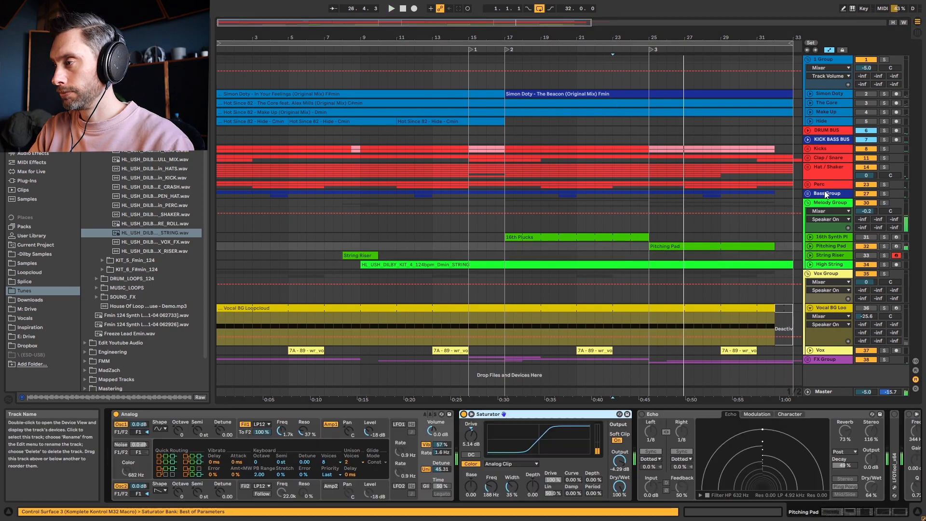
key(space)
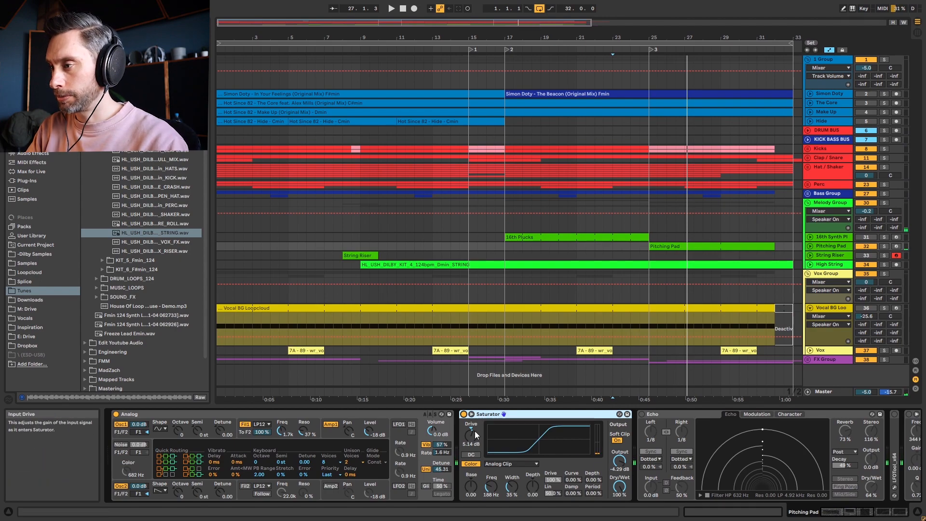
Re-enable Echo and LFOTool on the Pitching Pad and listen to the result.
click(641, 414)
click(847, 515)
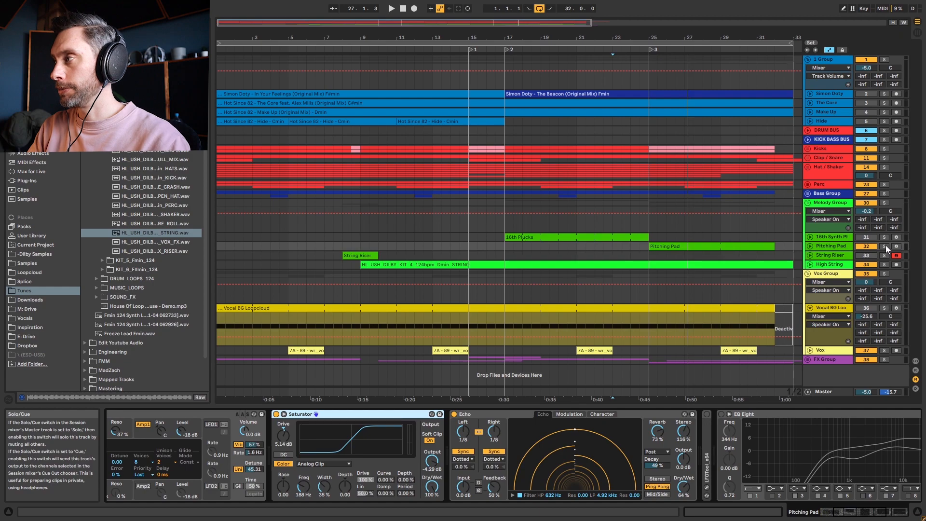
key(space)
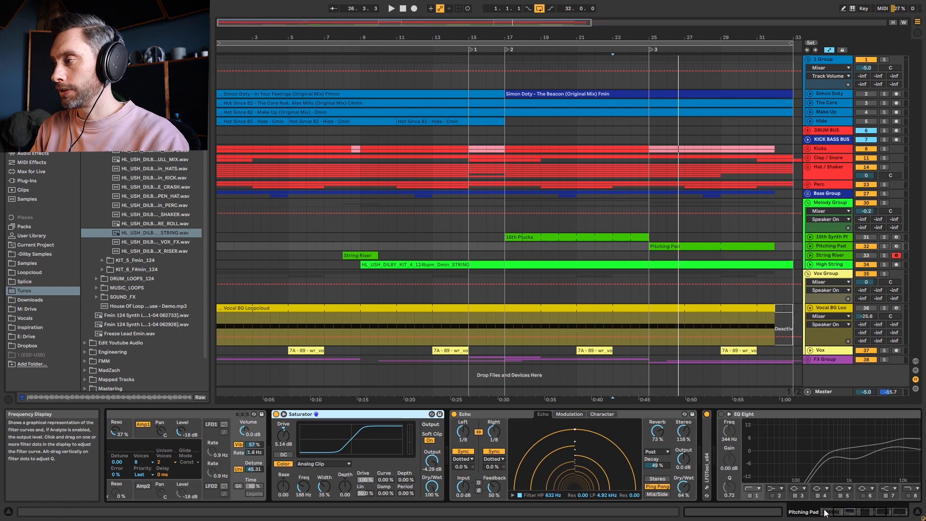
Switch both Pitching Pad EQ Eights back on, checking the first one's mid curve before returning to its side curve.
click(863, 514)
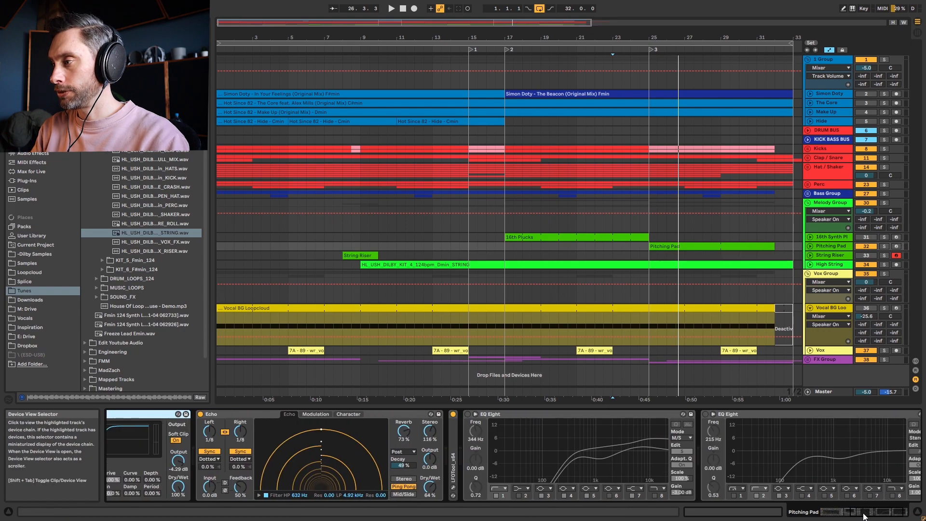
click(466, 413)
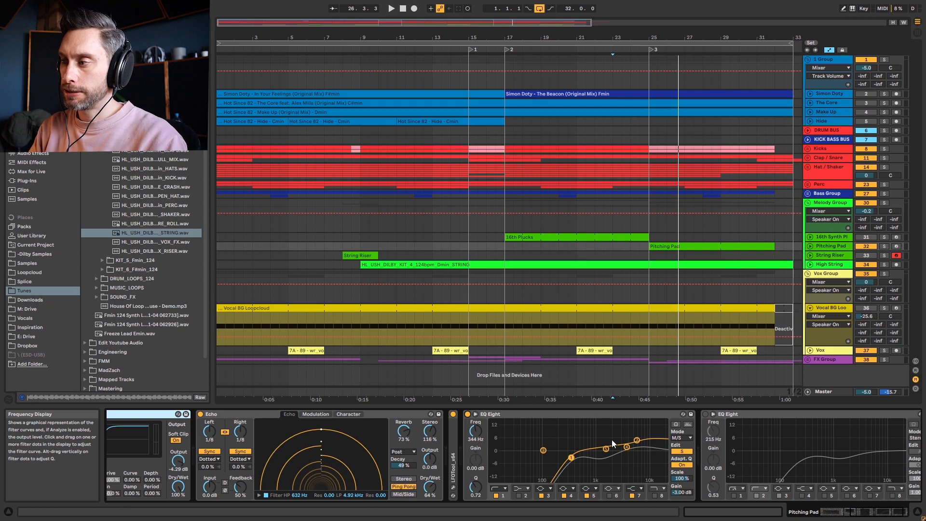
click(683, 451)
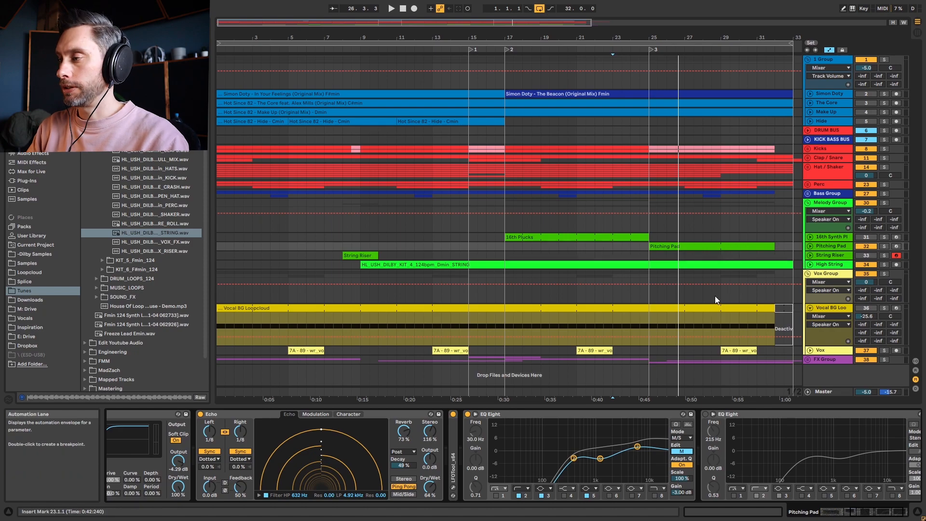
click(681, 451)
click(704, 413)
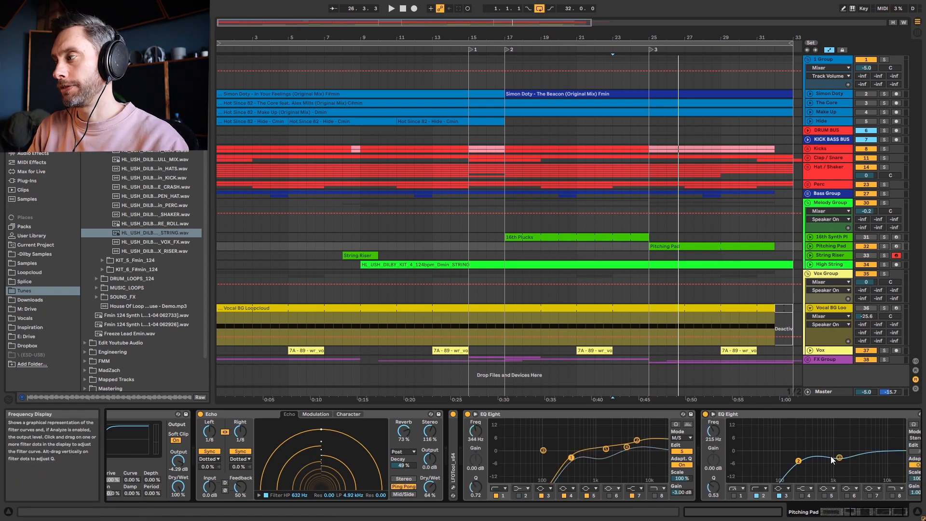
Listen to the Pitching Pad in the full mix from bar 24.3 and show the rest of its device chain.
click(646, 243)
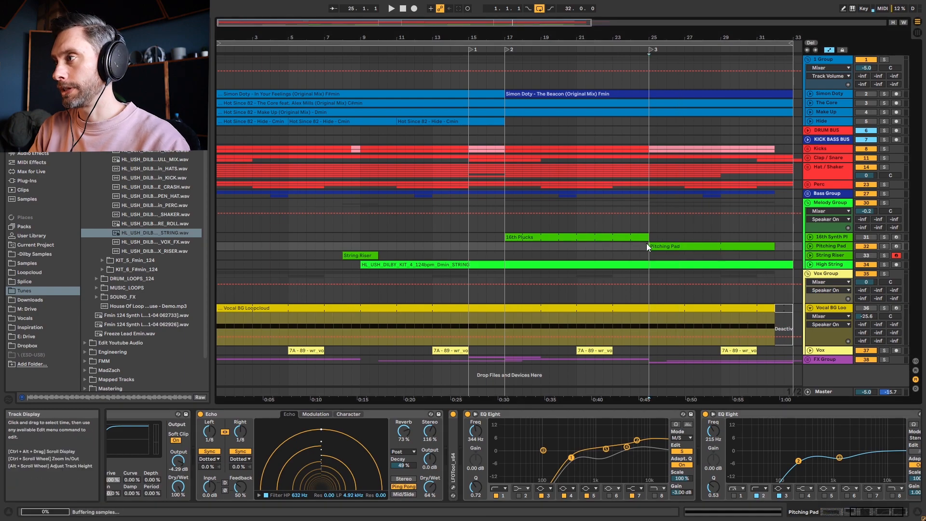
click(640, 245)
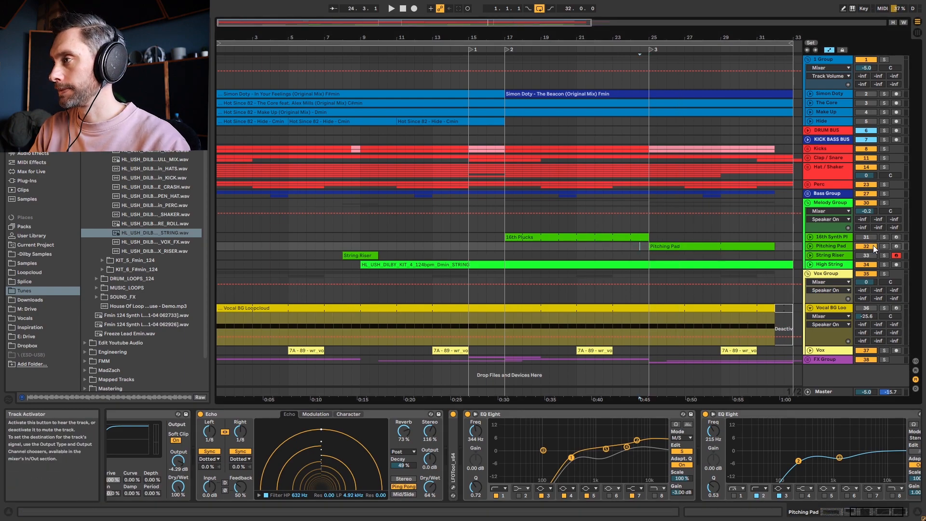
key(space)
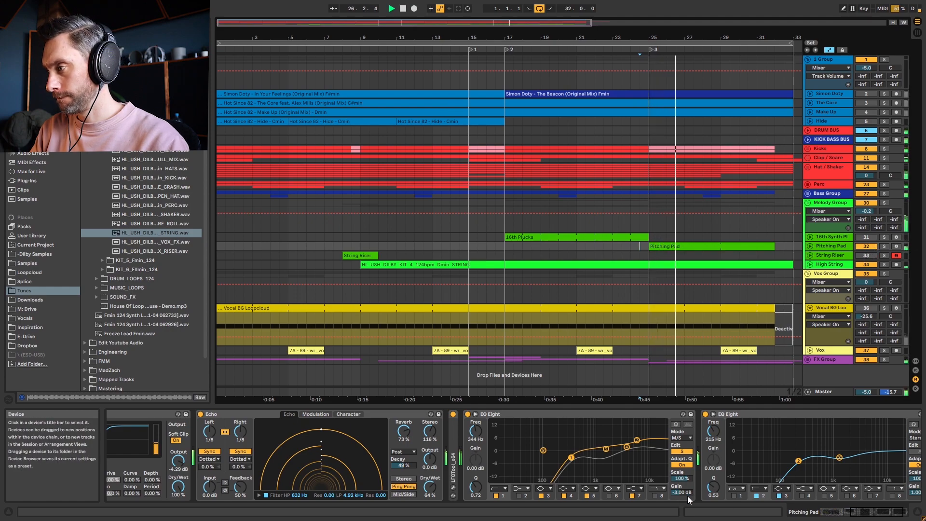
click(893, 512)
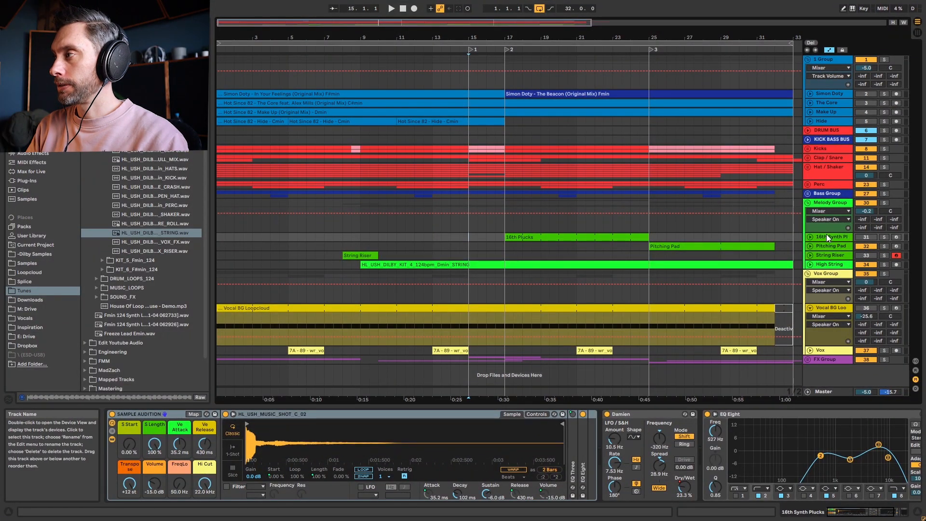
Unfold and solo the 16th Synth Plucks track and listen to its clip from bar 17.
click(549, 237)
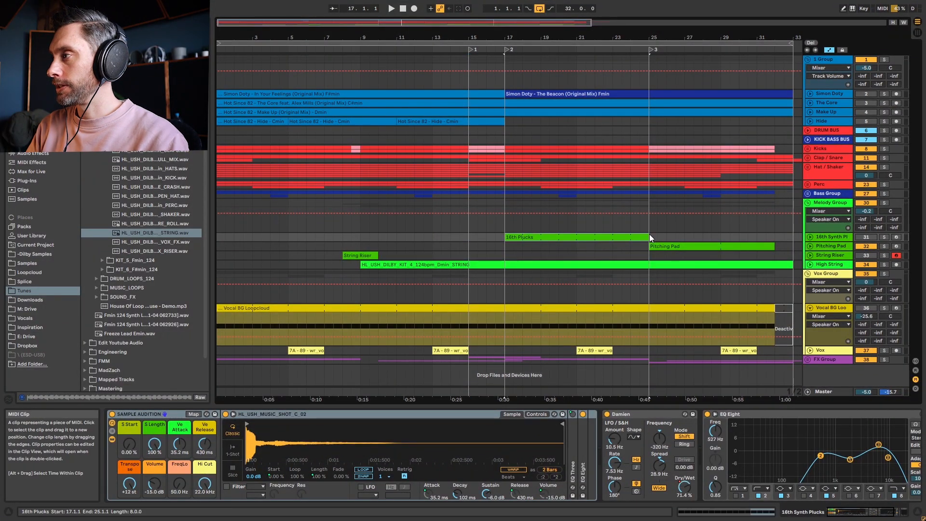
click(811, 236)
key(space)
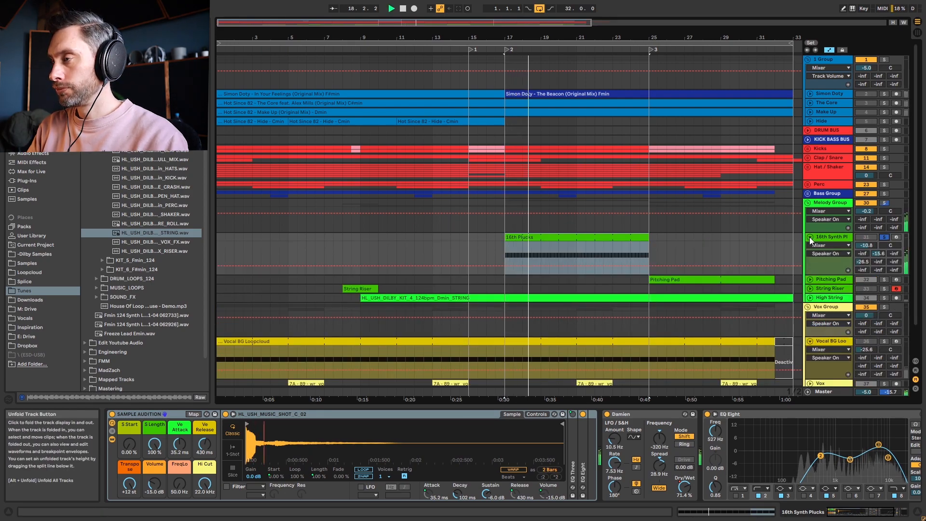
key(space)
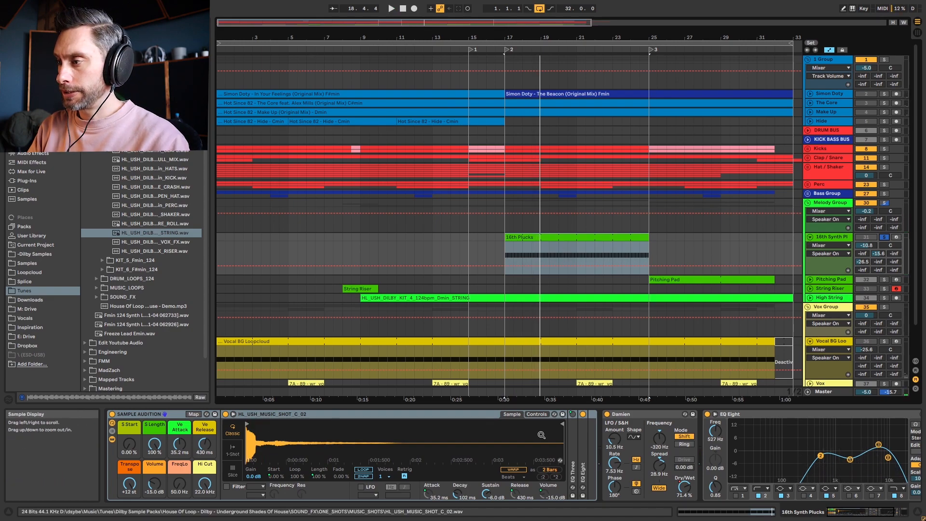
Reset the SAMPLE AUDITION rack's Transpose to 0 st, bypass Damien and EQ Eight, and listen to the plucks.
click(129, 483)
key(Delete)
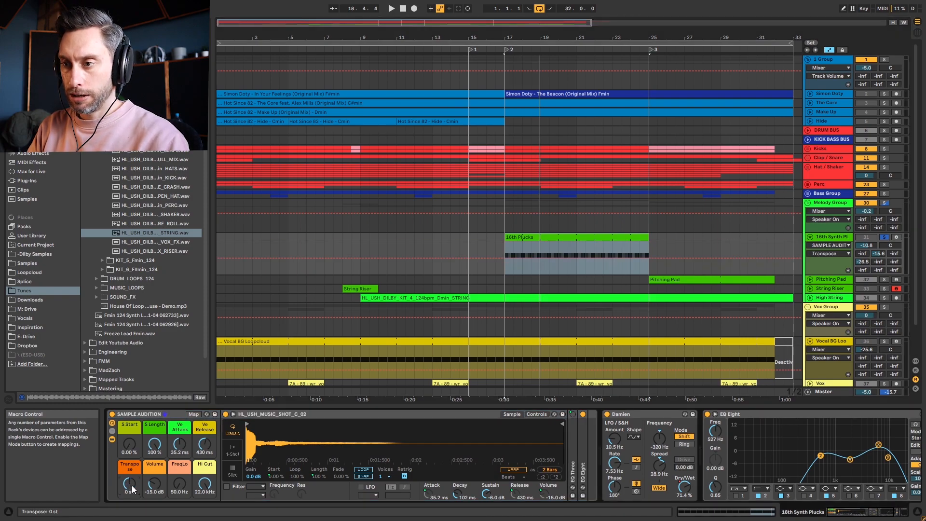
click(607, 414)
click(707, 414)
key(space)
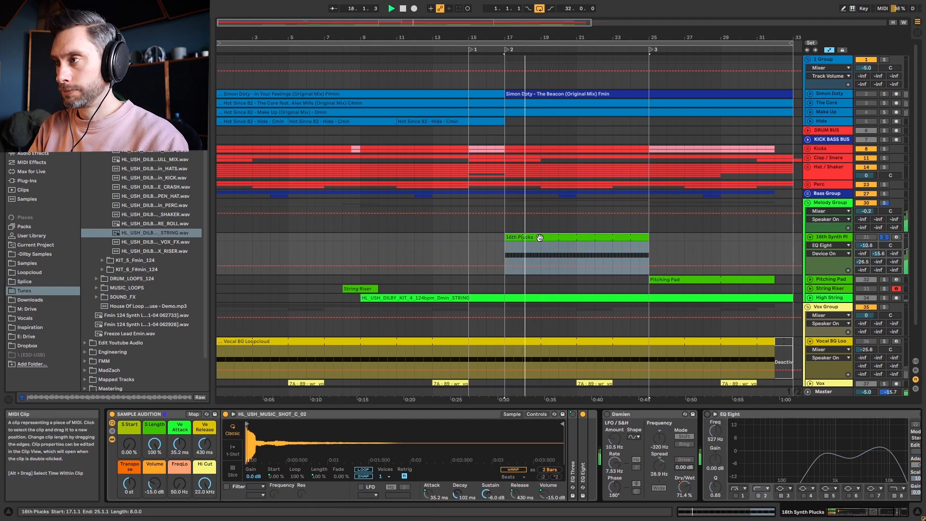
key(space)
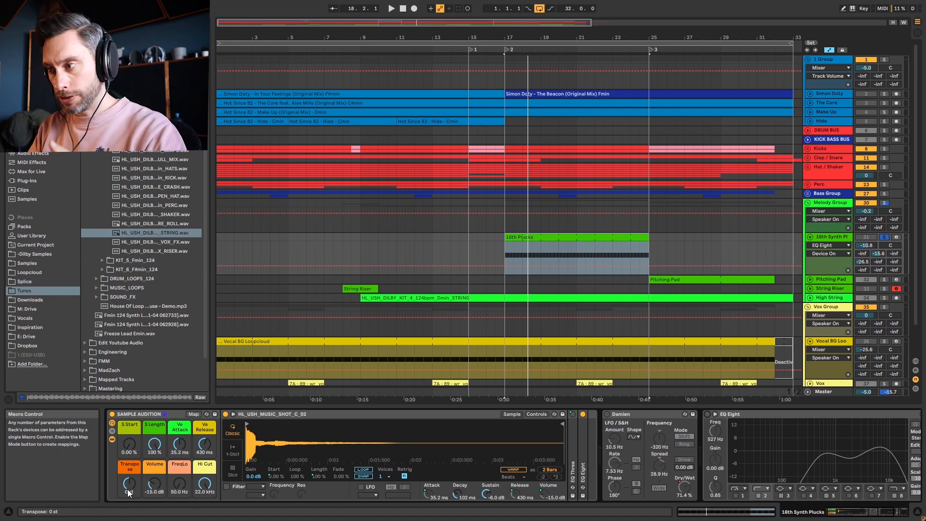
Set the SAMPLE AUDITION rack's Transpose to +12 st and look over the rest of the plucks' device chain.
drag(129, 492, 128, 477)
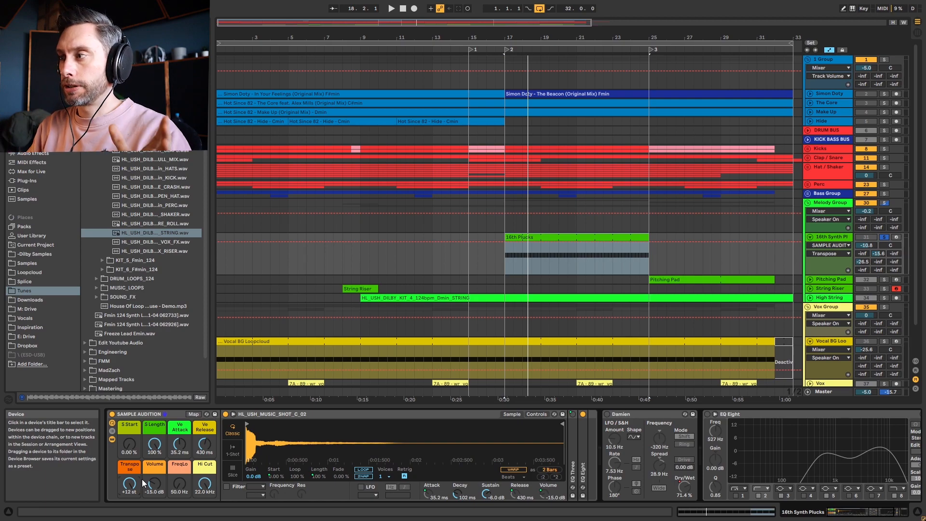
scroll(144, 482, right, 5)
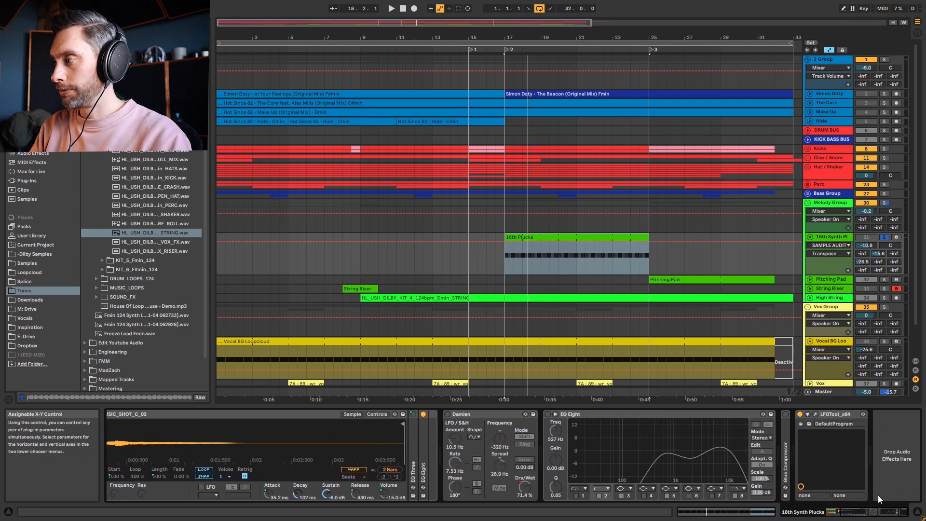
scroll(876, 516, left, 5)
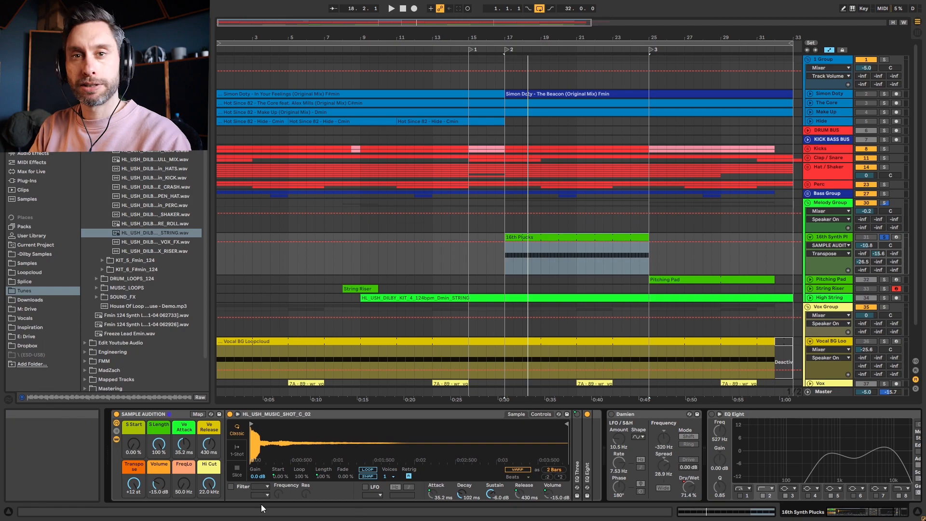
Listen to the plucks in the full mix from bar 17 and show the sampler's amplitude envelope and pan controls.
key(space)
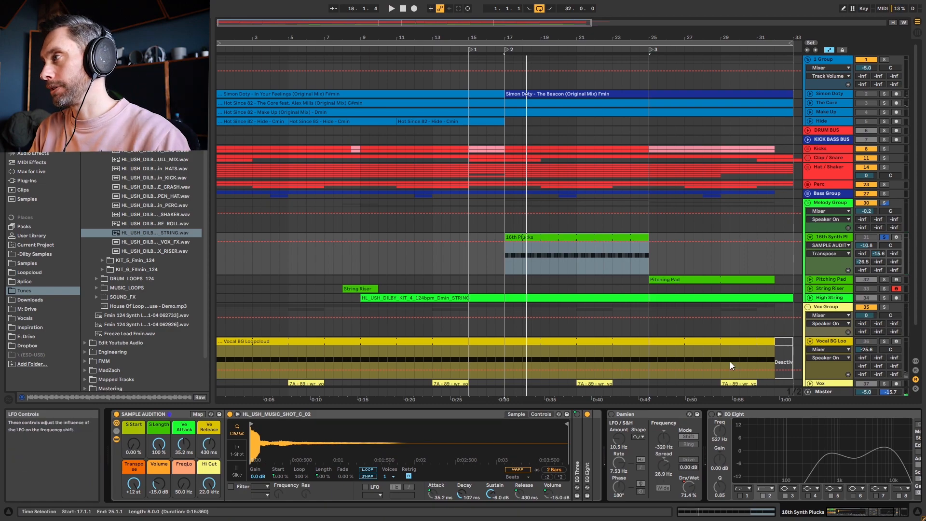
key(space)
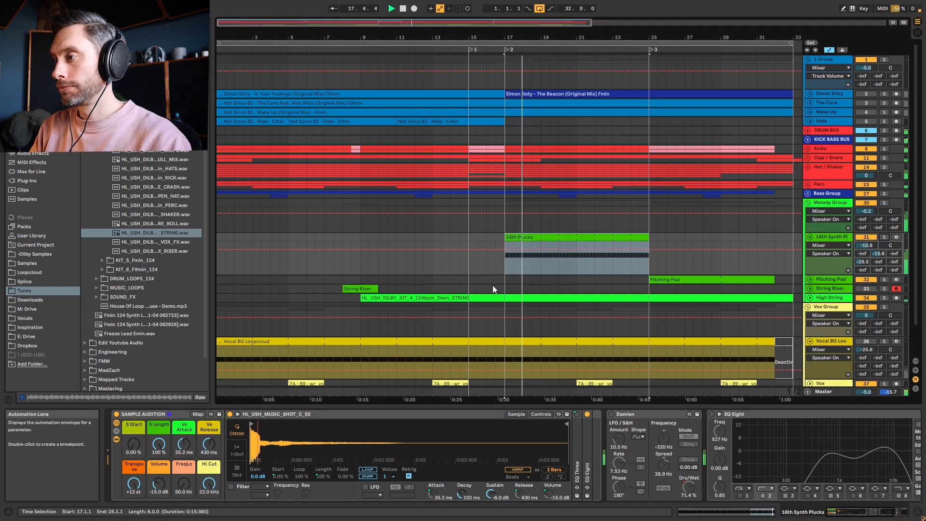
key(space)
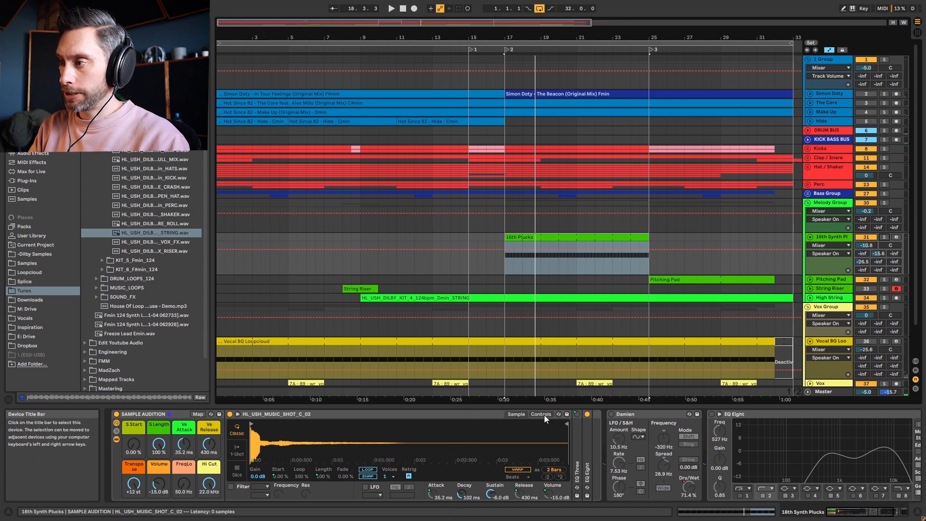
click(541, 414)
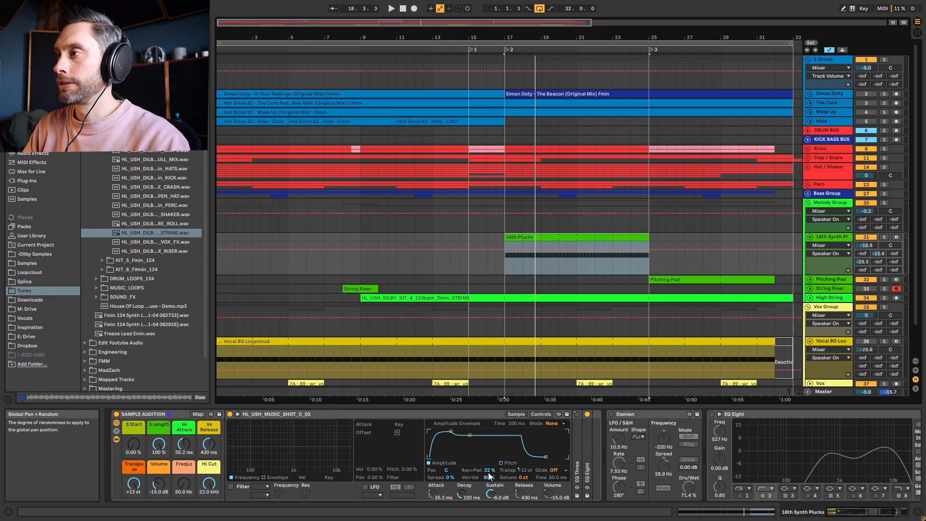
key(space)
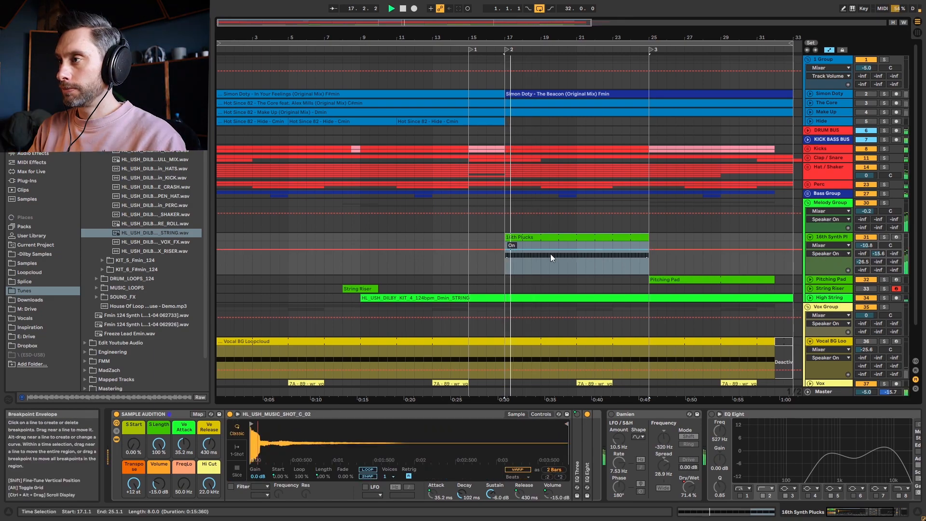
click(521, 238)
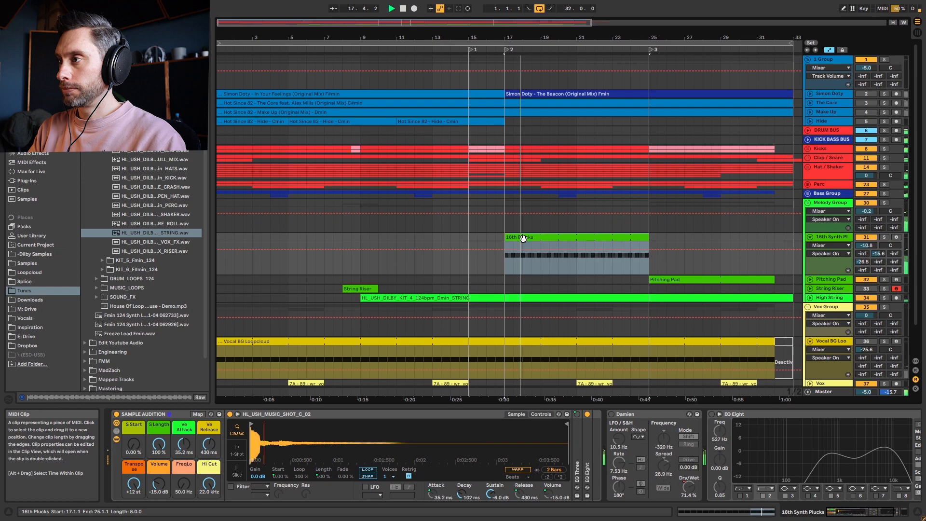
Reactivate the Damien frequency shifter on the plucks and listen to them in the full mix from bar 17.
click(626, 415)
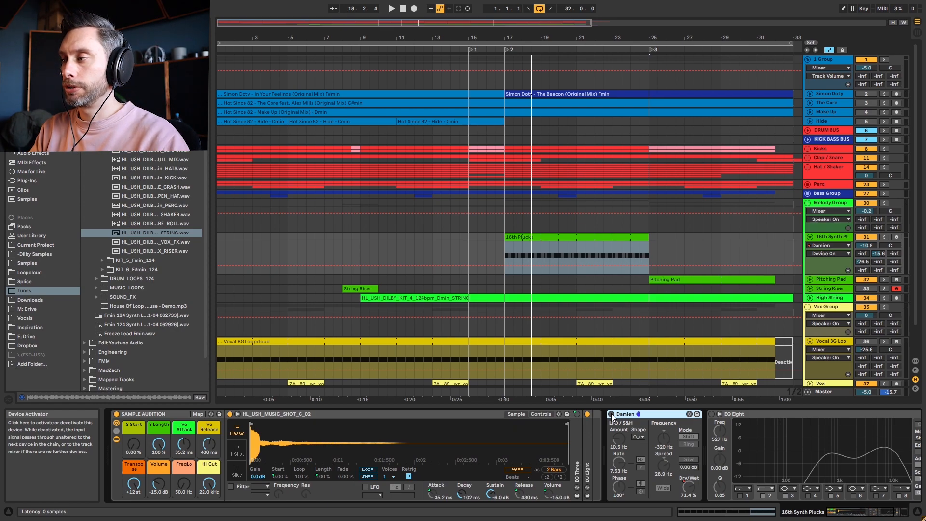
click(611, 415)
key(space)
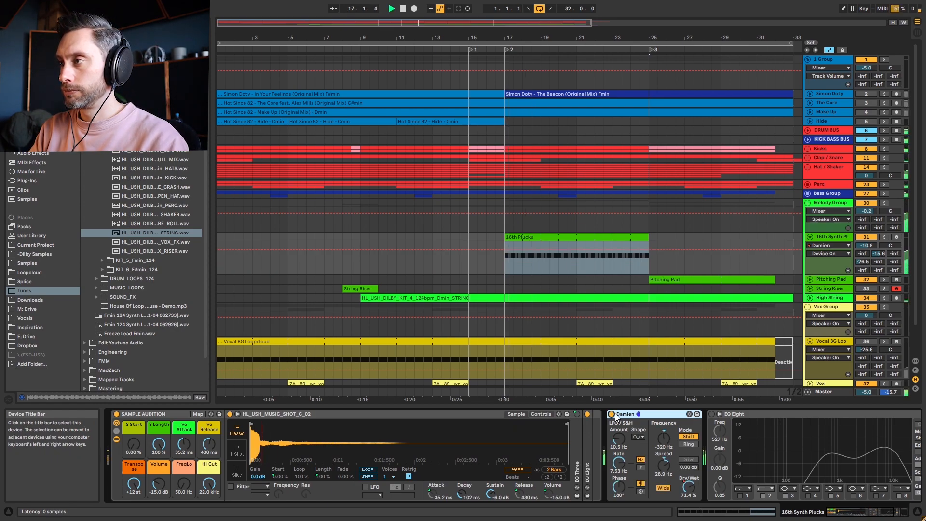
Solo the 16th Synth Plucks, vary Damien's Dry/Wet during playback and re-enable its automation.
click(885, 237)
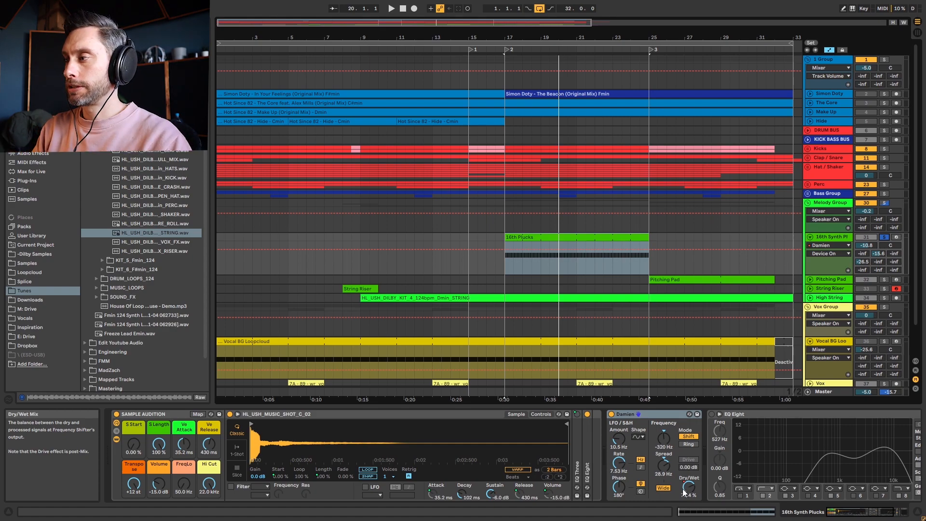
key(space)
drag(684, 491, 691, 494)
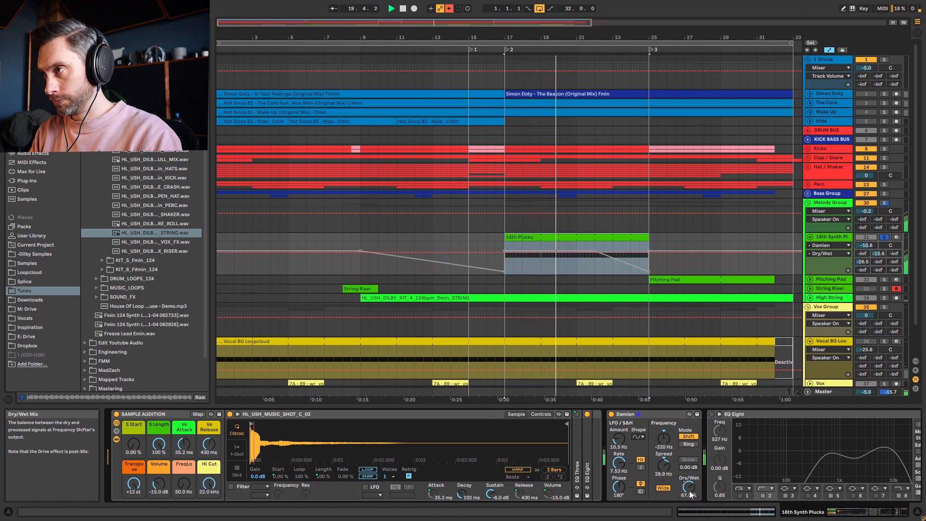
click(449, 8)
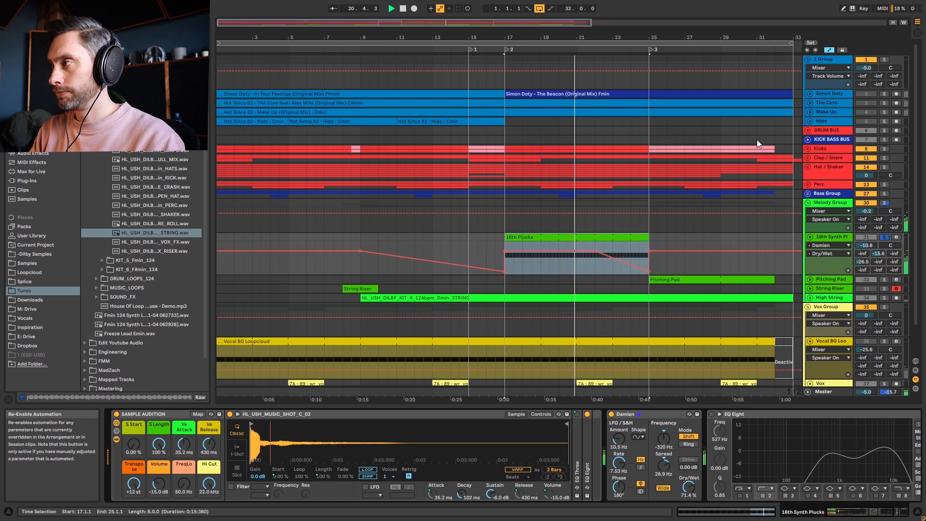
Unsolo the plucks and listen from bar 22 in the full mix through Damien's Dry/Wet automation ramp.
click(593, 263)
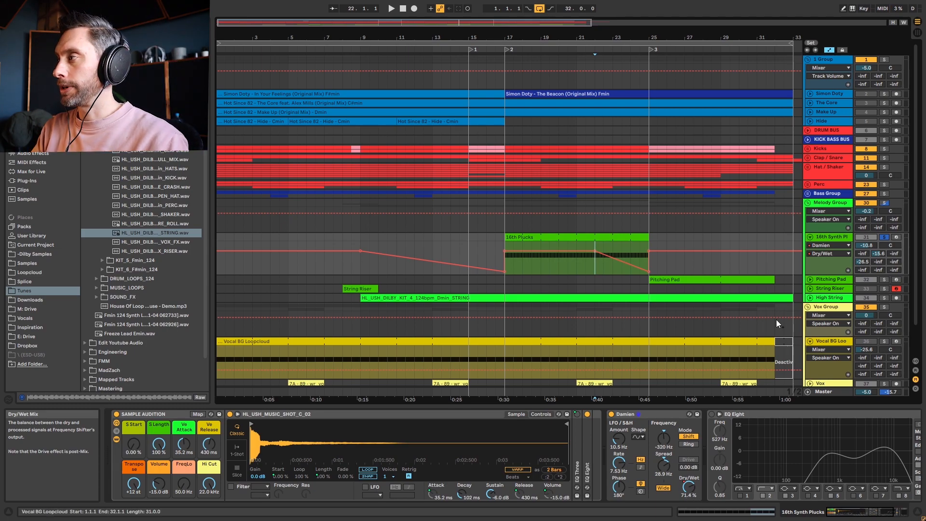
click(883, 238)
key(space)
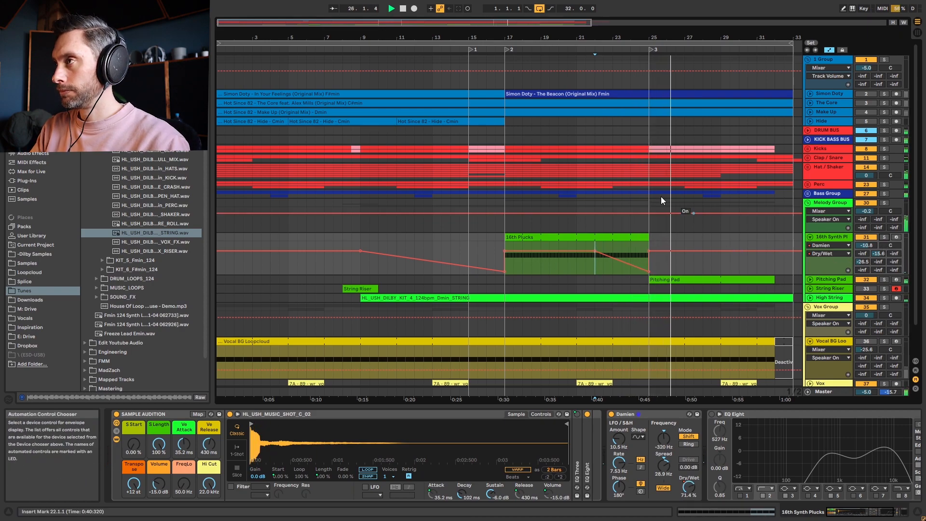
double_click(511, 22)
key(space)
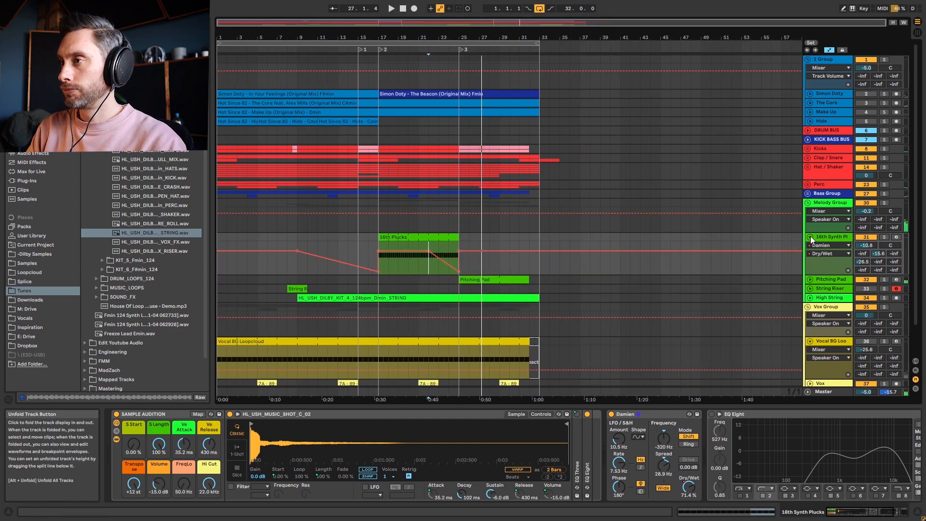
Look along the plucks' remaining device chain and open LFOTool's editor to examine its volume curve.
click(392, 237)
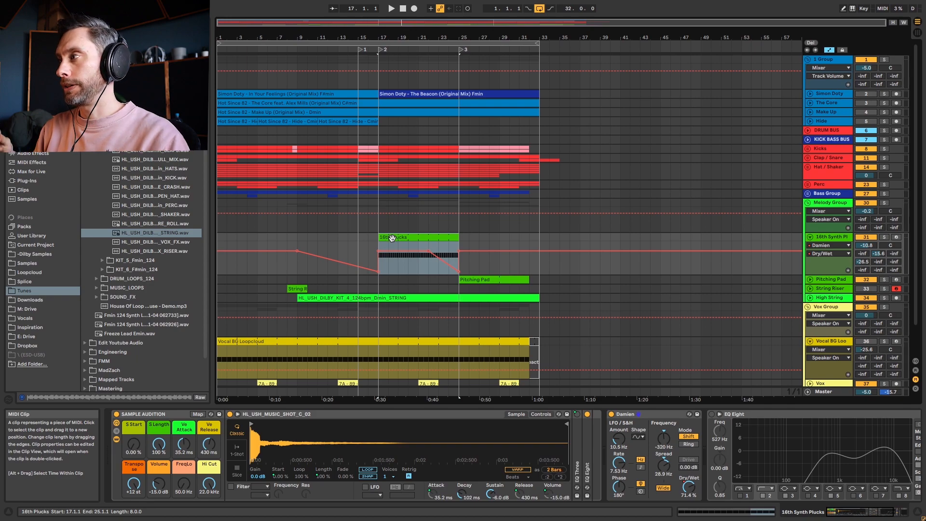
mouse_move(458, 253)
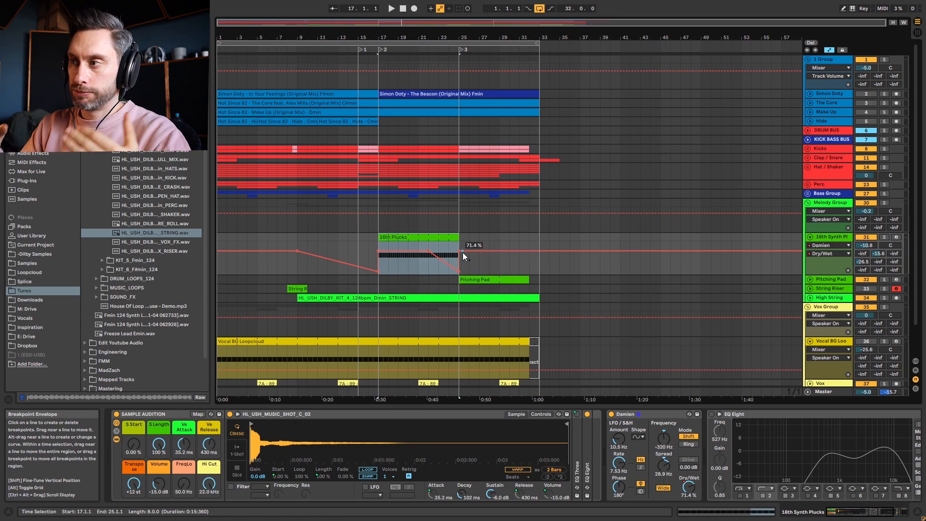
click(847, 516)
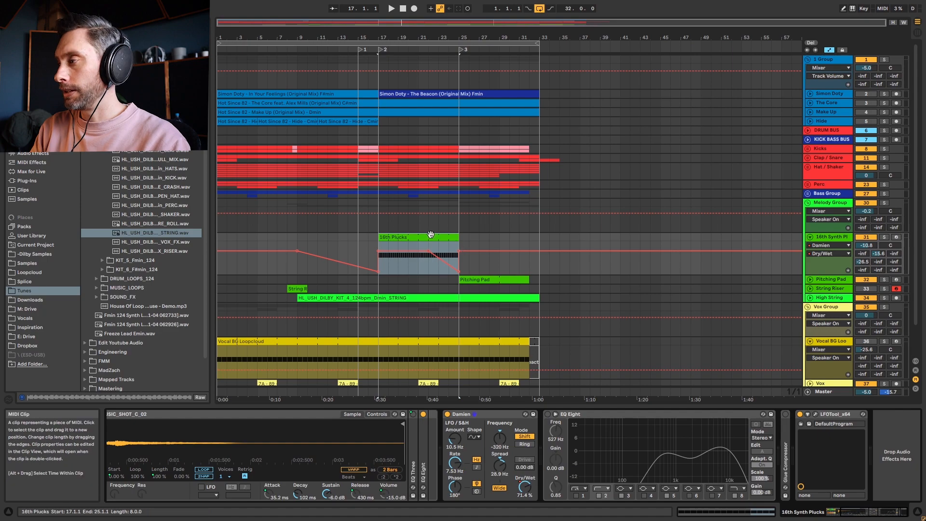
click(808, 415)
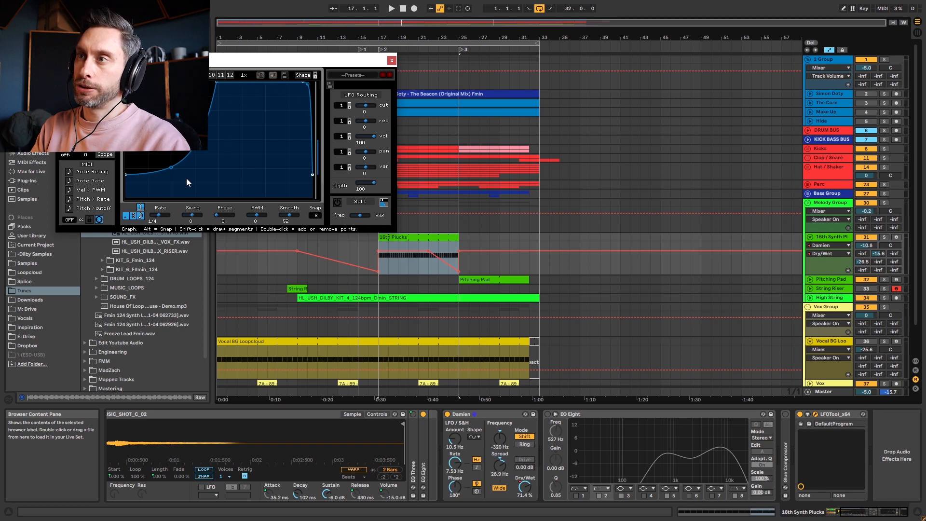
click(400, 271)
Compare the plucks in the full mix with LFOTool bypassed and active, and close its editor window.
click(800, 414)
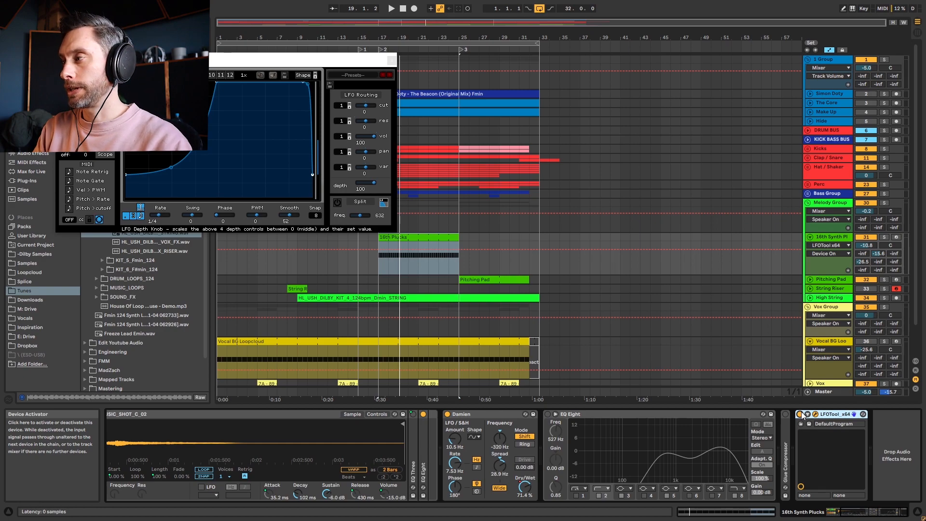
click(799, 415)
key(space)
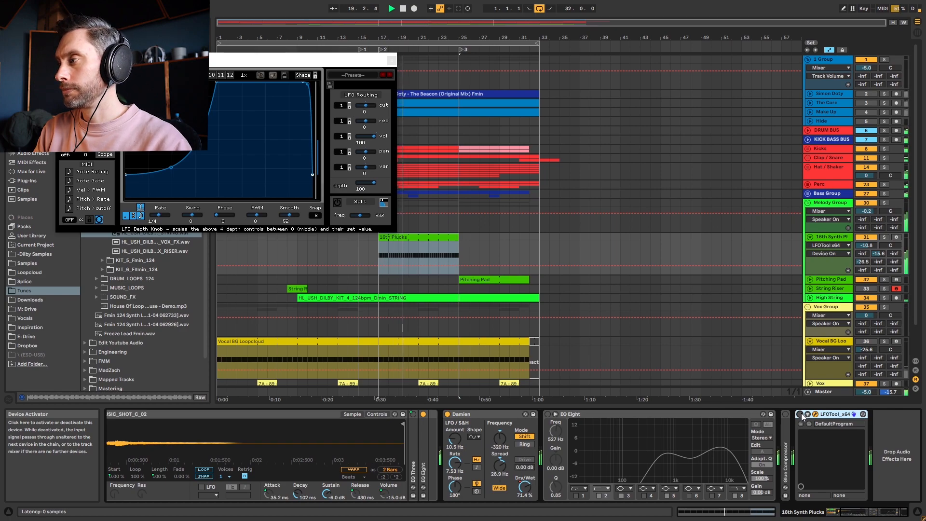
click(799, 415)
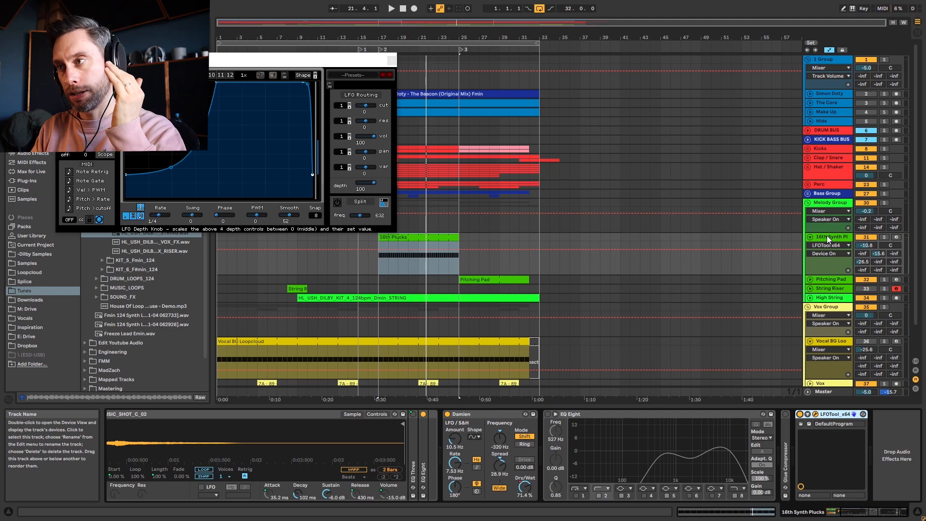
click(395, 62)
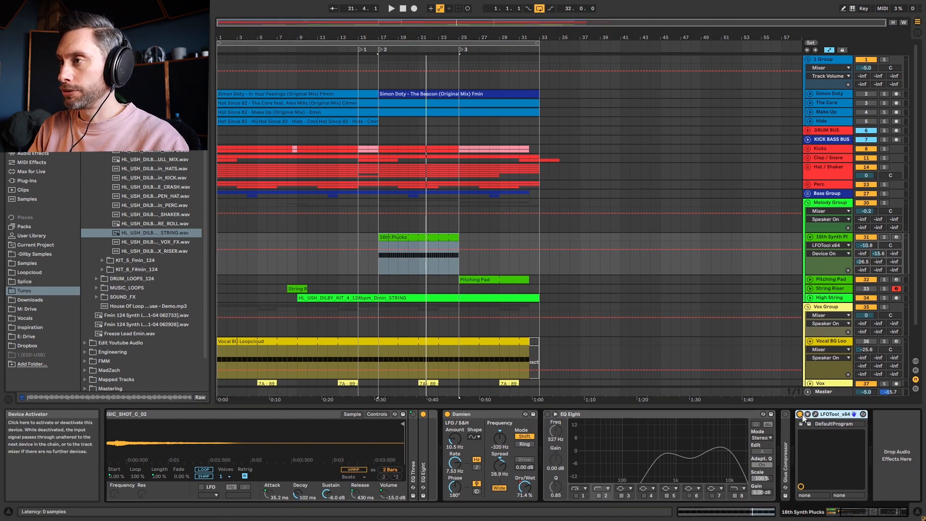
Open the 16th Plucks clip's notes and lower the velocity of the first two D3 notes to 26.
double_click(390, 236)
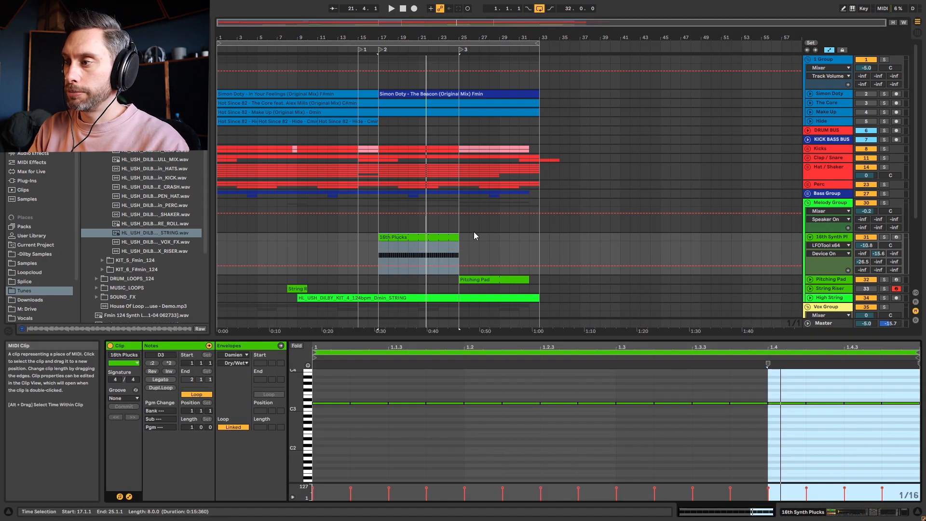
click(360, 430)
drag(313, 372, 368, 414)
click(350, 490)
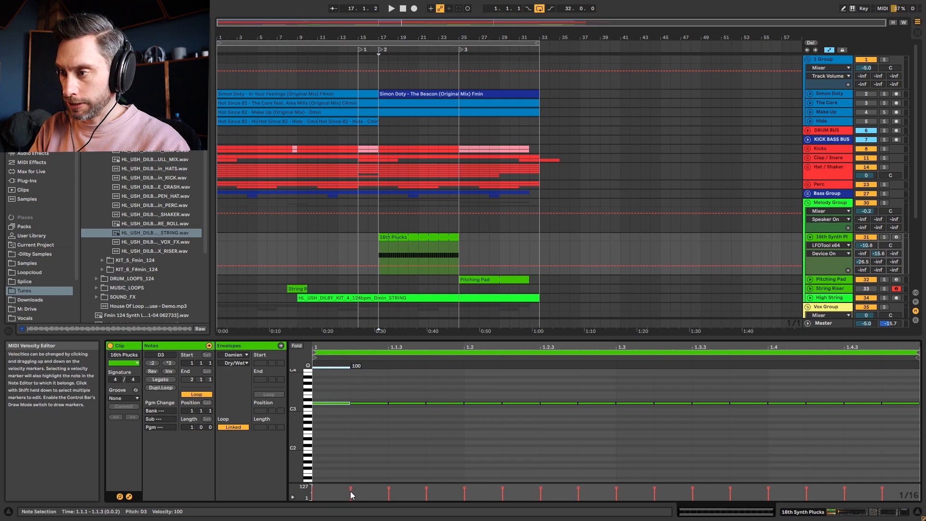
drag(312, 377, 368, 411)
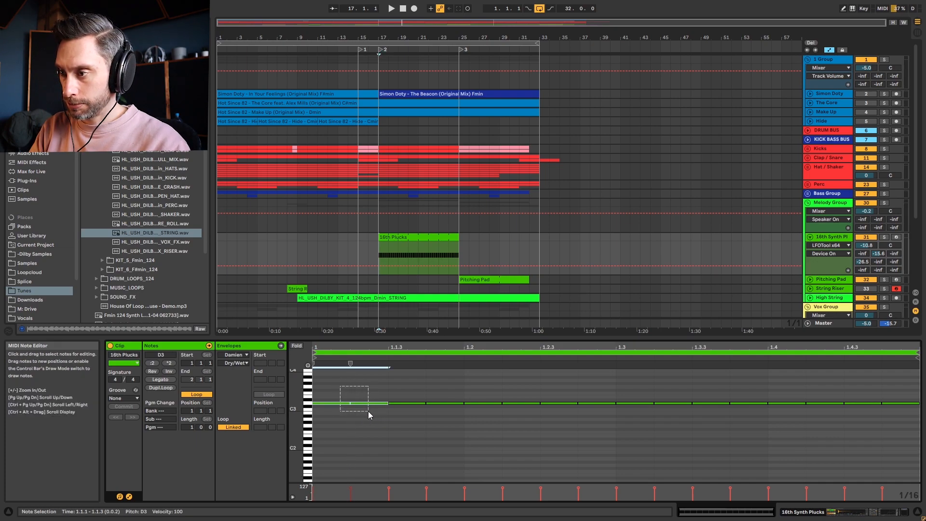
drag(355, 484, 355, 492)
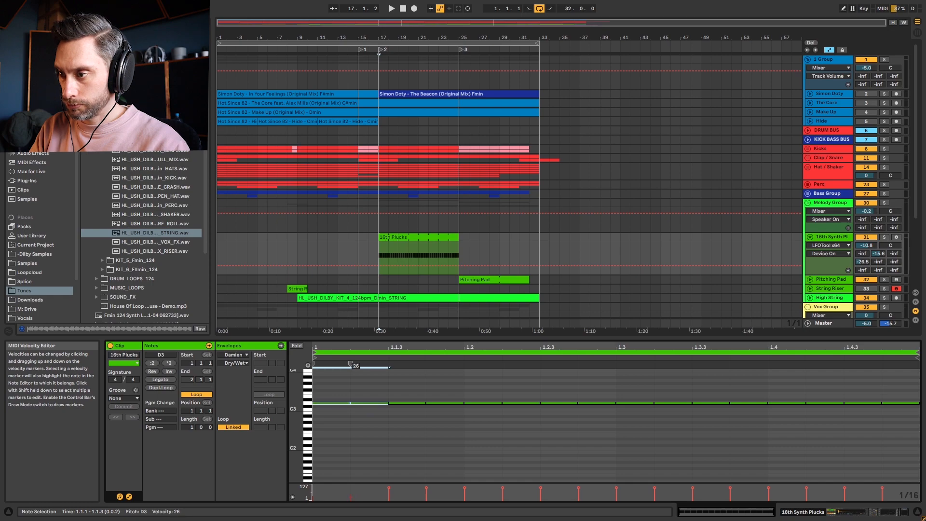
Duplicate the first four notes of the 16th Plucks clip three times to repeat their velocity pattern across the bar.
drag(338, 382, 450, 418)
key(ctrl+d)
key(ctrl+d)
key(ctrl+d)
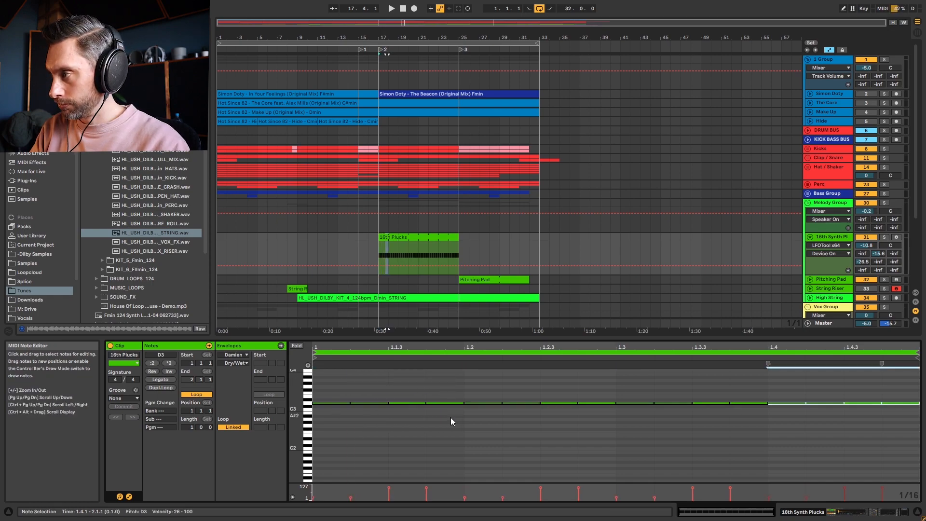
Listen to the plucks' new velocity pattern soloed and in the full mix, and undo the pattern.
click(884, 237)
key(space)
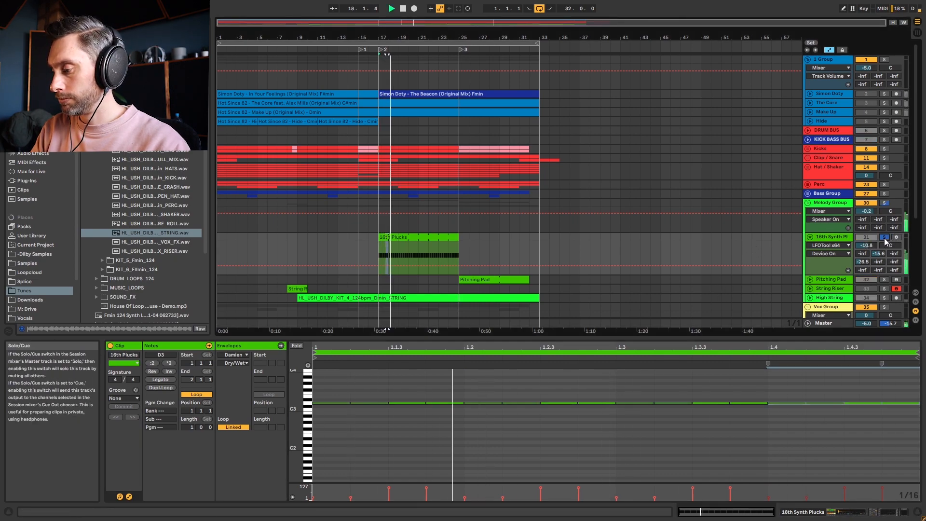
click(885, 239)
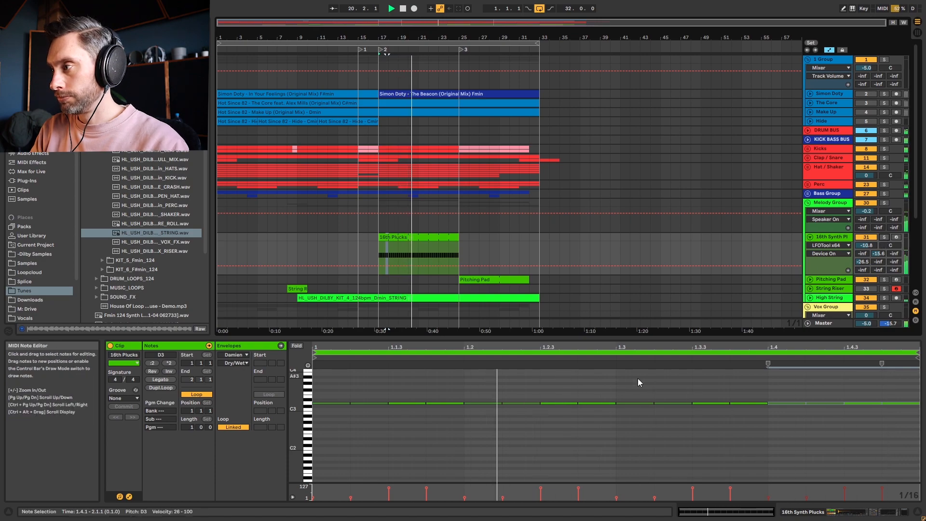
key(space)
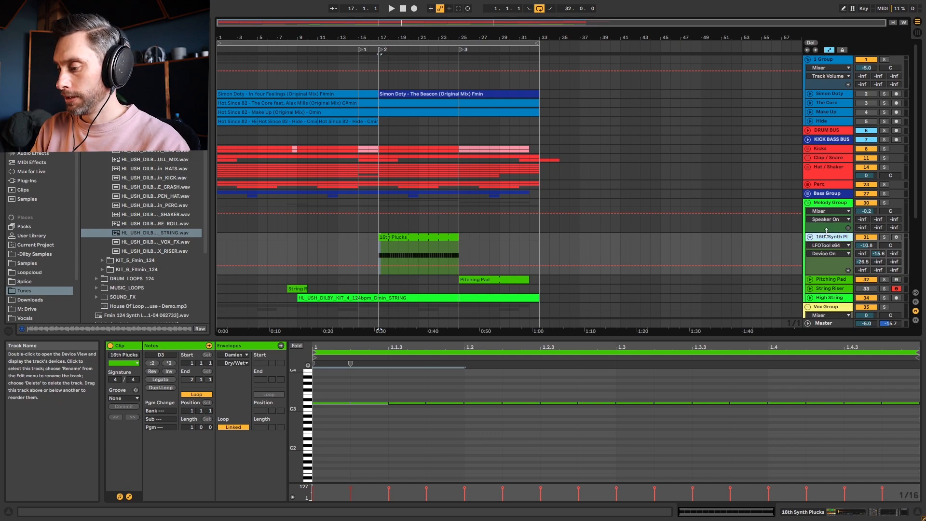
Return to the plucks' device chain, reactivate LFOTool and listen in the full mix from bar 17.
key(shift+Tab)
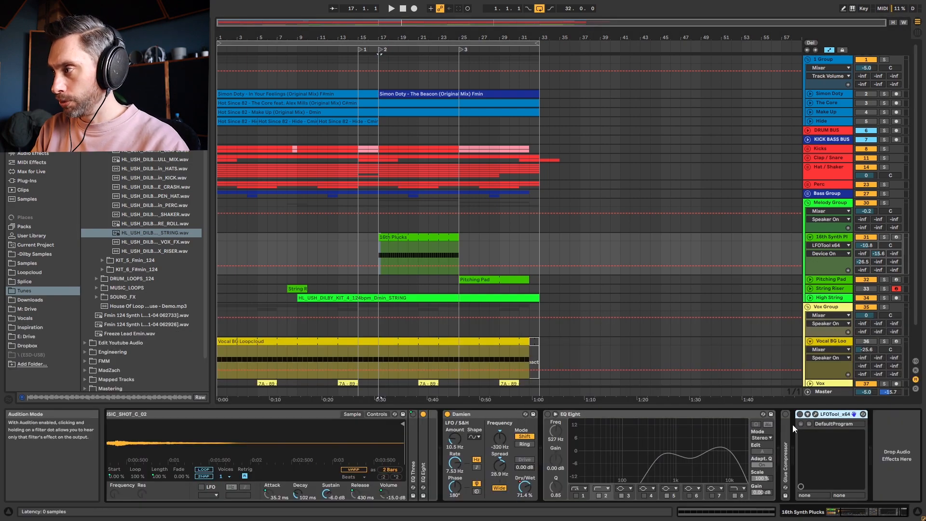
click(800, 413)
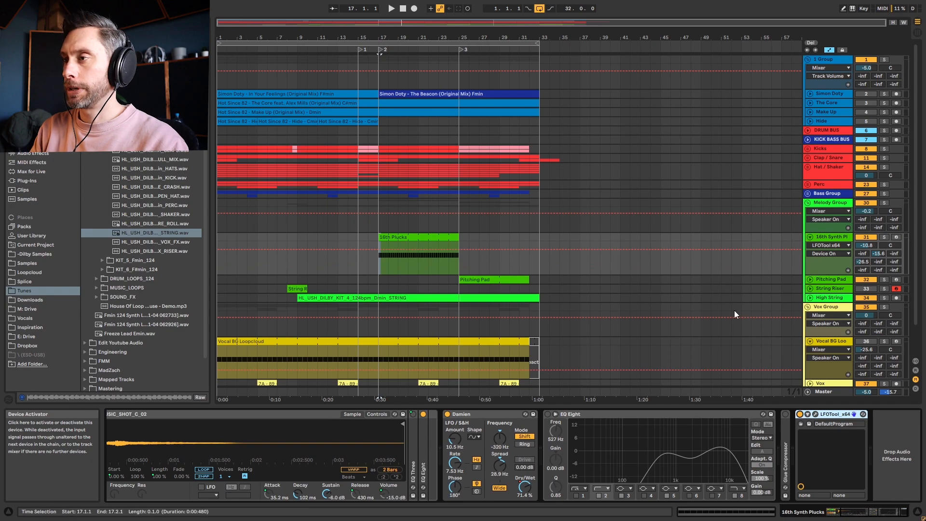
key(space)
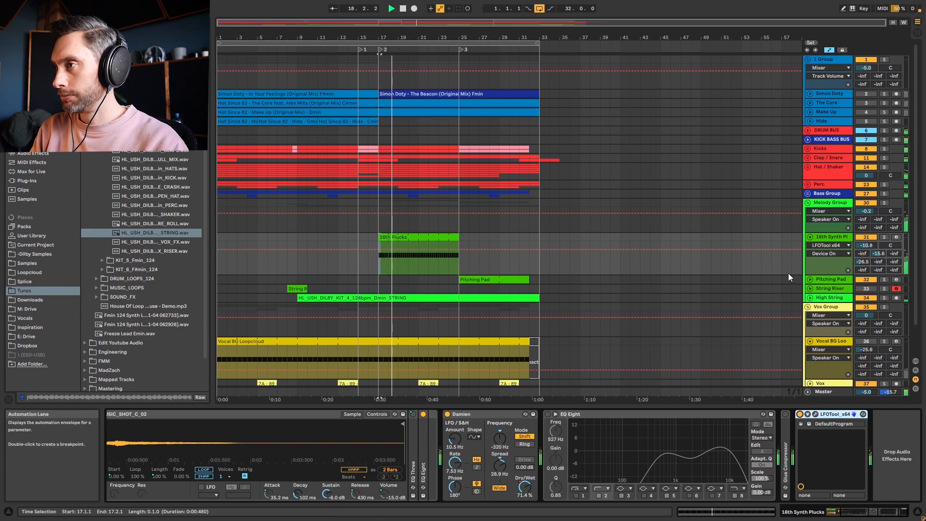
key(space)
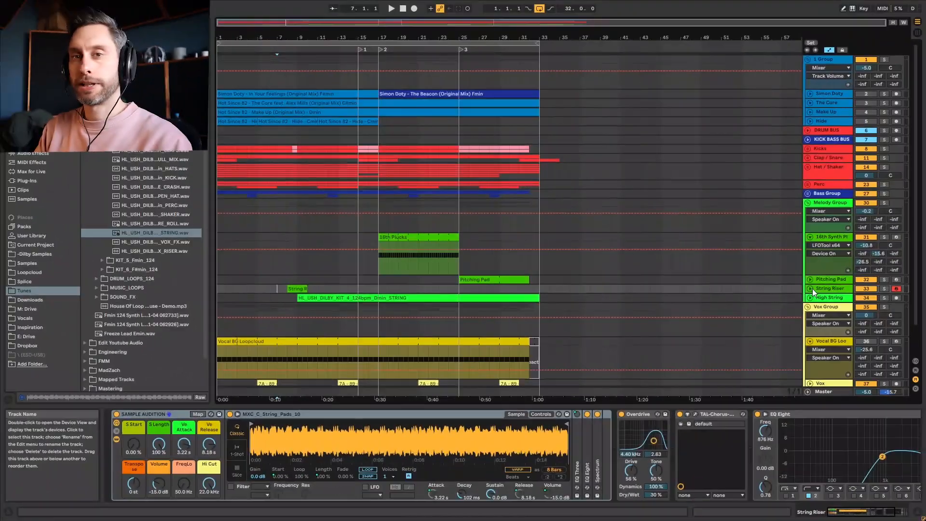
Unfold the String Riser track, show its Ve Attack automation and play the riser clip soloed.
click(811, 288)
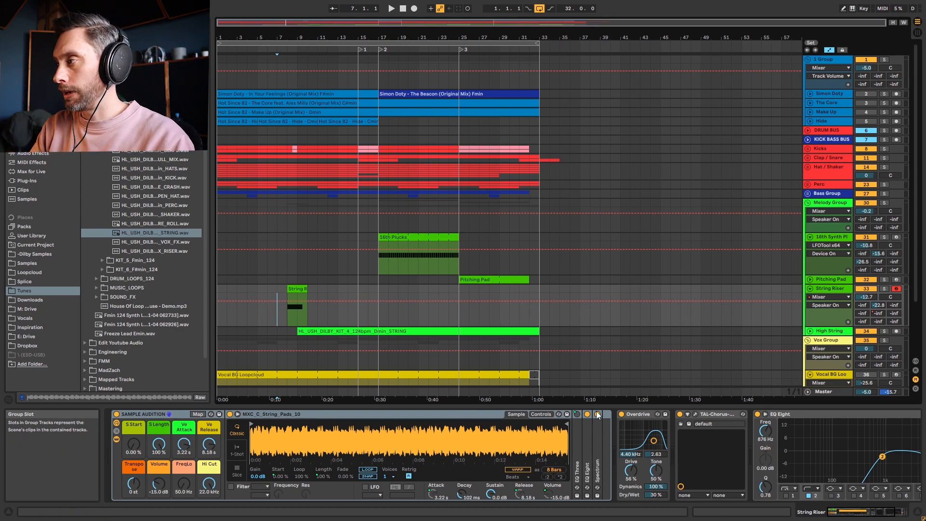
click(182, 447)
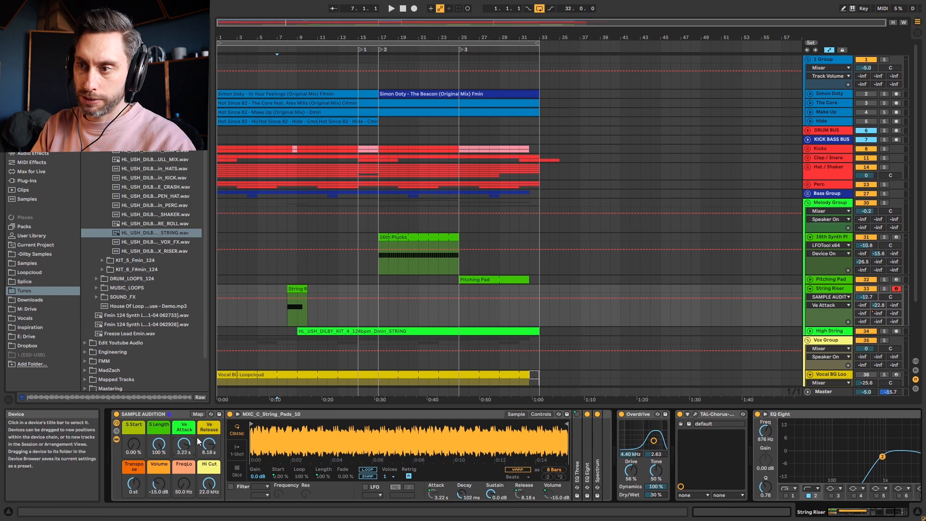
click(884, 289)
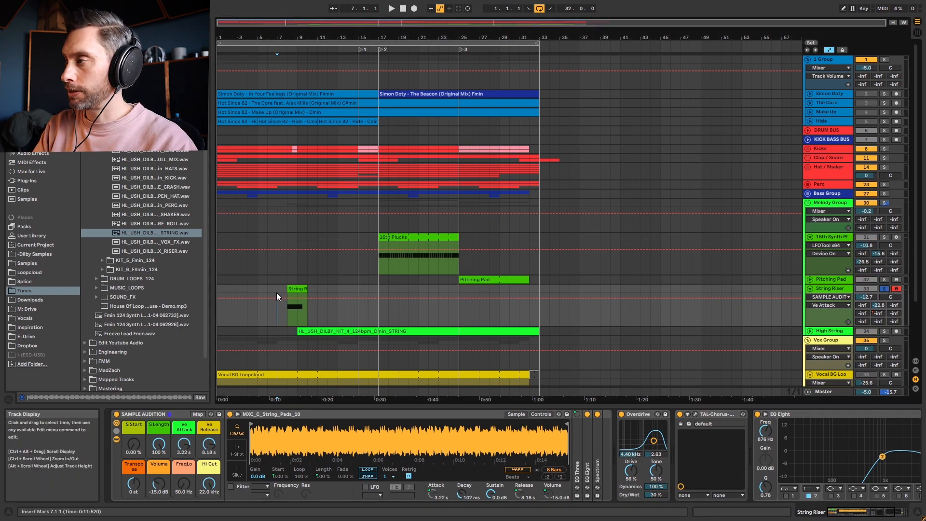
click(296, 288)
key(space)
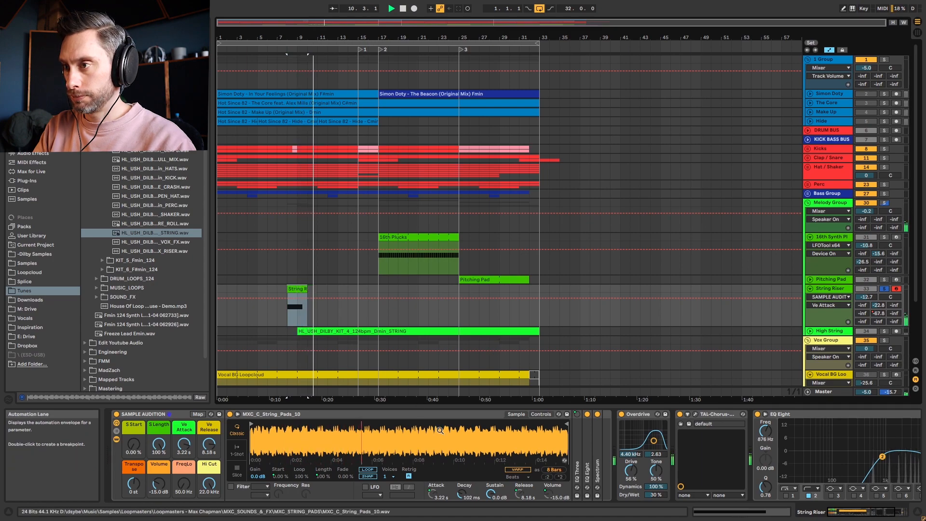
key(space)
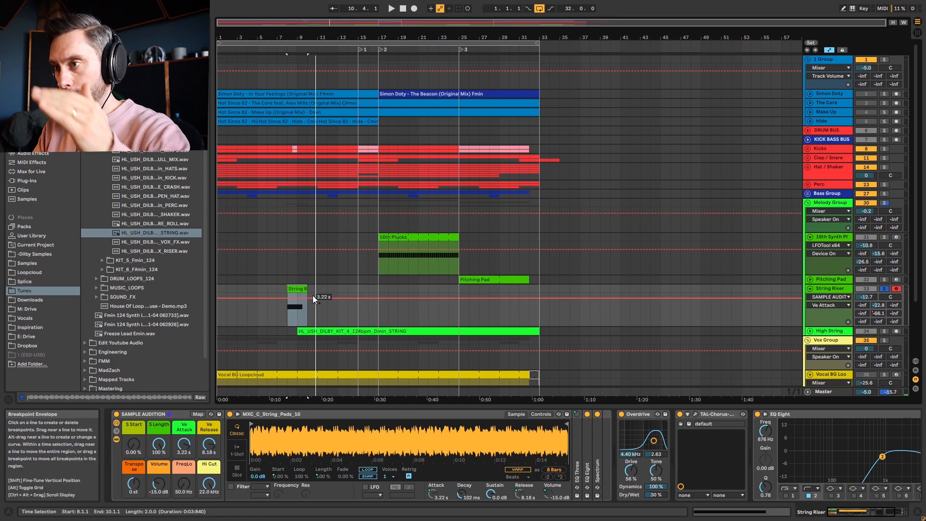
Open the String Riser clip and inspect its MIDI Ctrl Pitch Bend envelope over the clip's two bars.
double_click(299, 290)
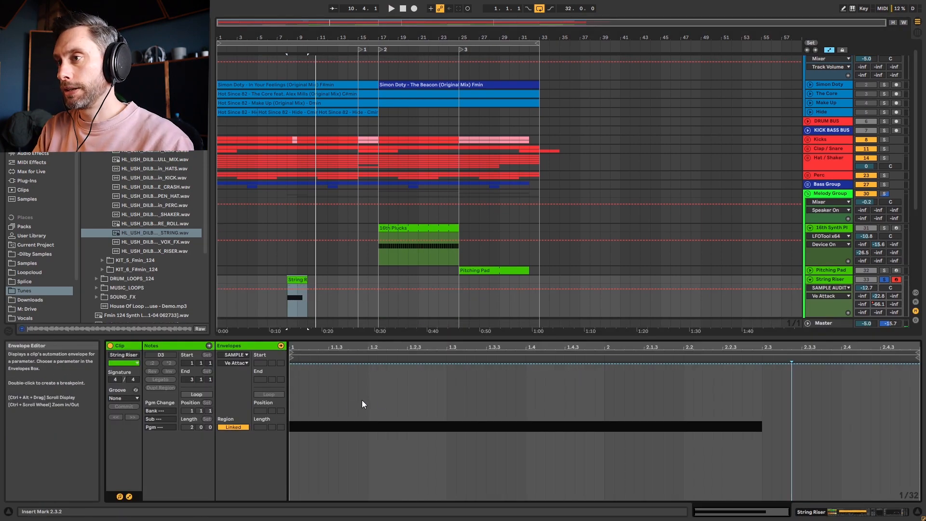
click(238, 354)
click(245, 362)
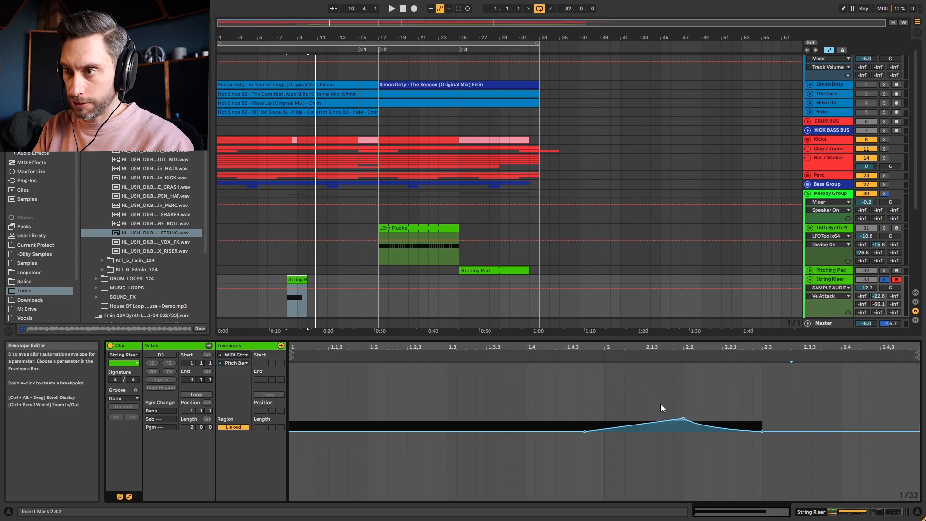
click(297, 304)
drag(298, 303, 307, 306)
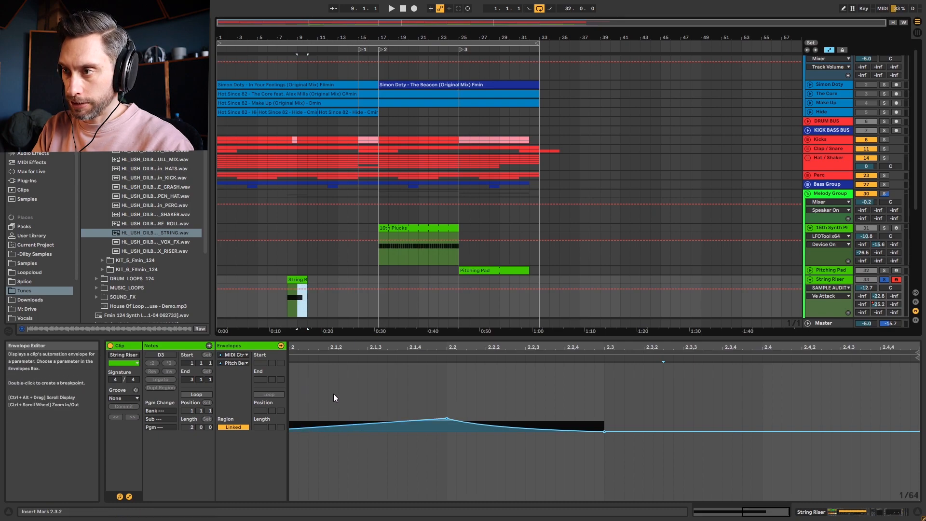
click(304, 289)
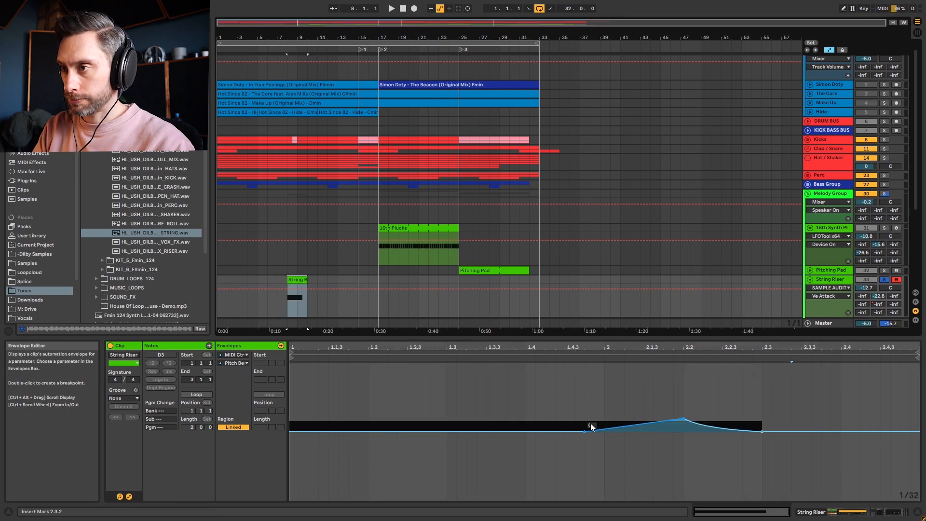
click(297, 308)
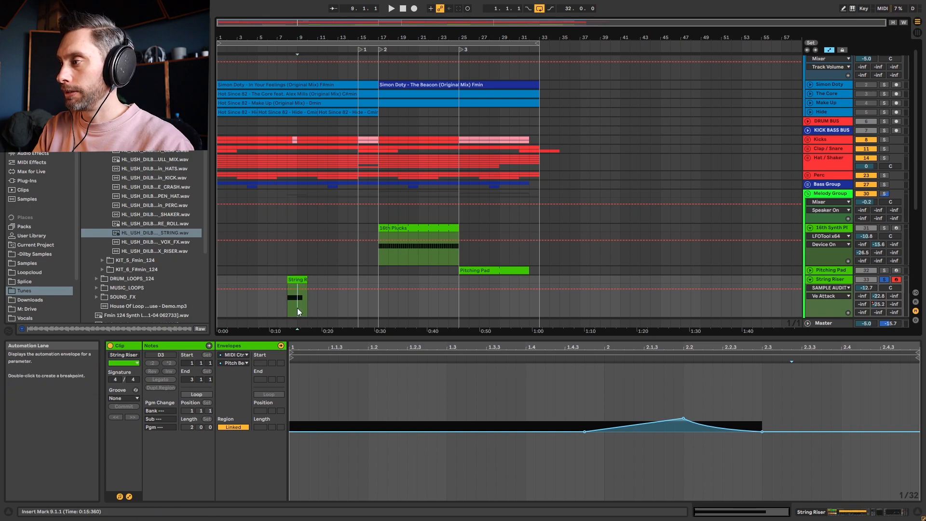
Show the String Riser's E-PP/4 Delay send automation across bars 8 to 10 and listen in the full mix from bar 7.
click(878, 305)
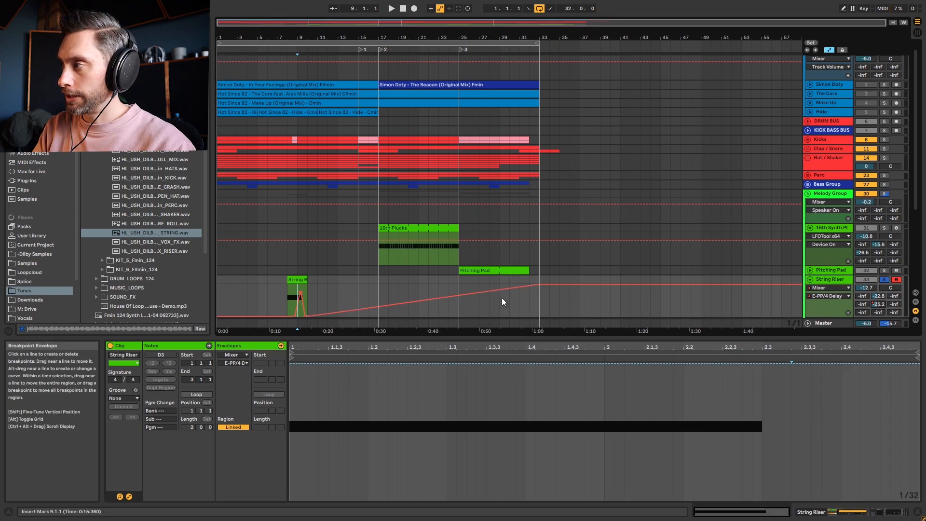
drag(288, 291, 308, 290)
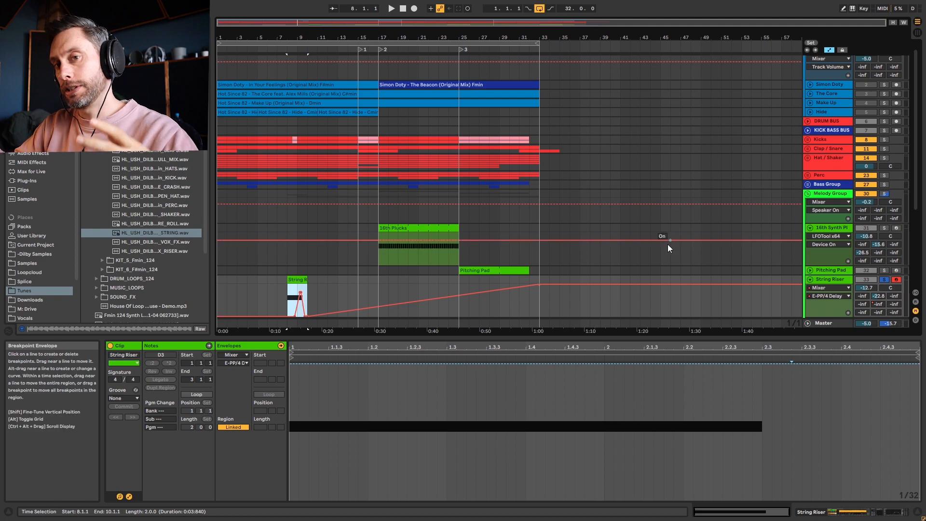
click(829, 280)
key(space)
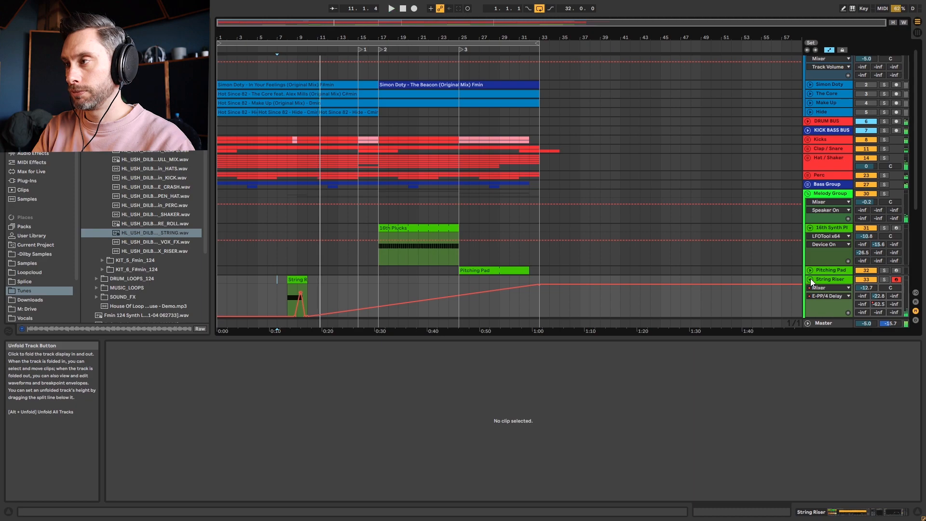
key(space)
click(849, 512)
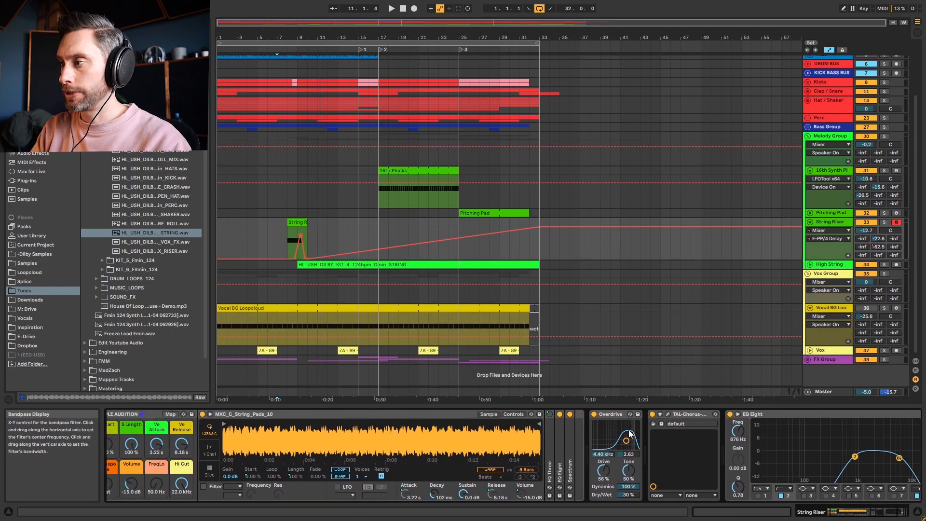
click(885, 222)
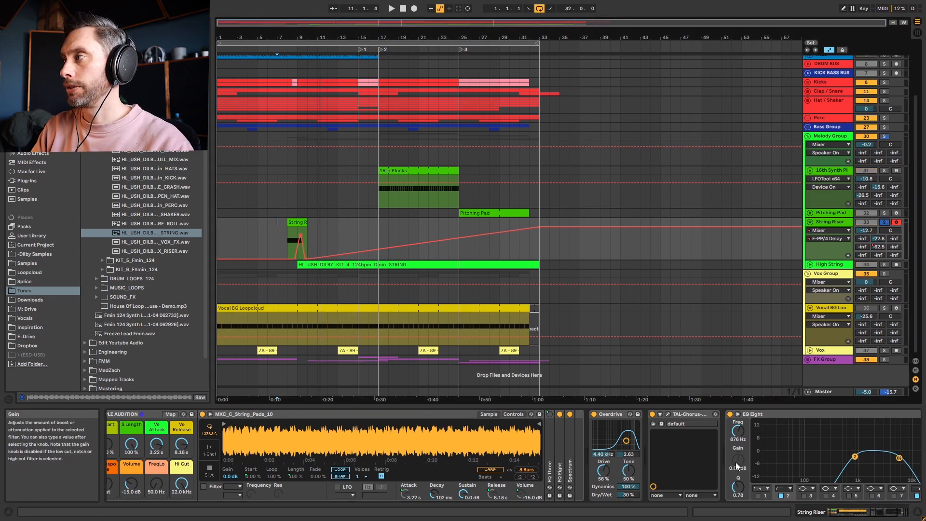
key(space)
click(297, 222)
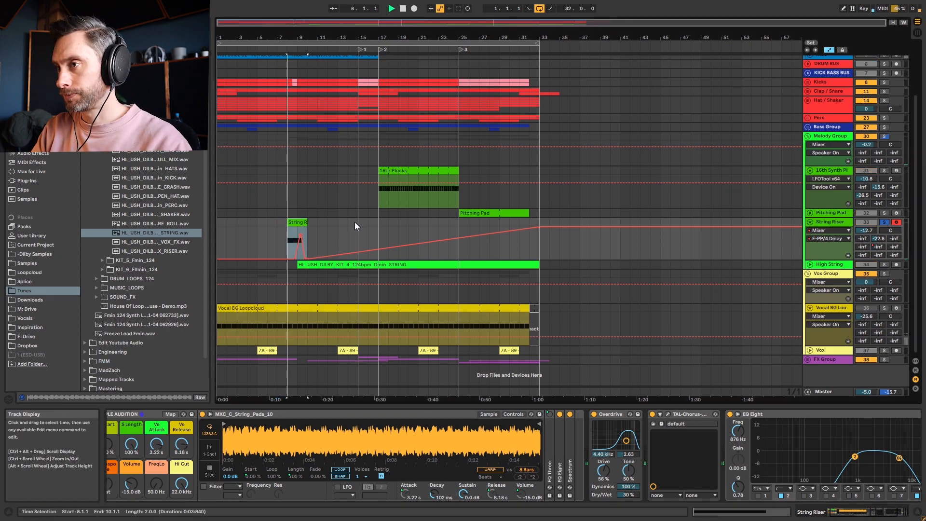
click(594, 414)
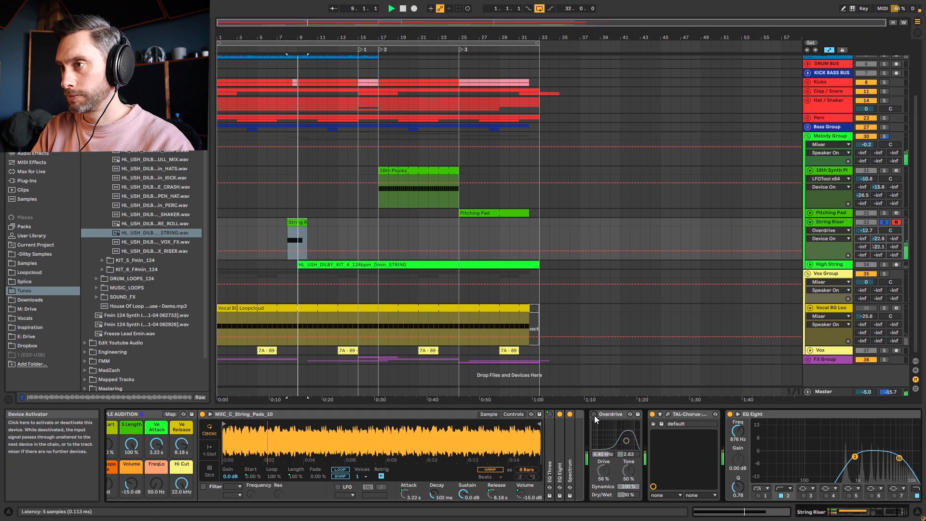
key(space)
key(space)
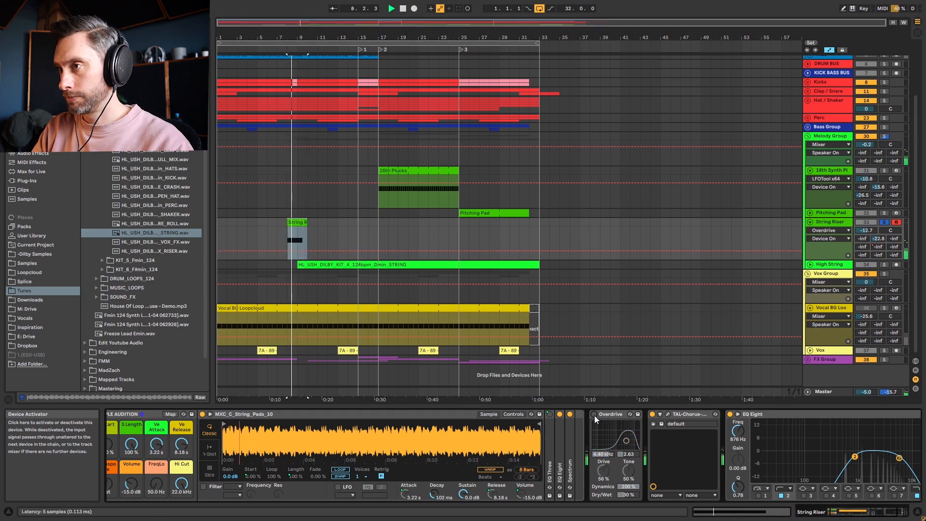
click(594, 415)
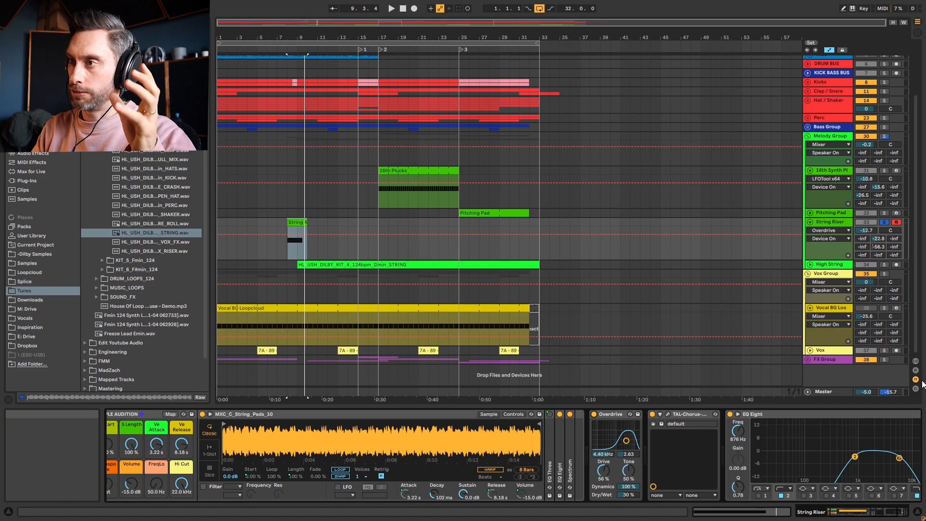
Open the riser's TAL-Chorus-LX window to examine its settings, close it and listen to the soloed riser.
click(667, 413)
drag(332, 39, 291, 100)
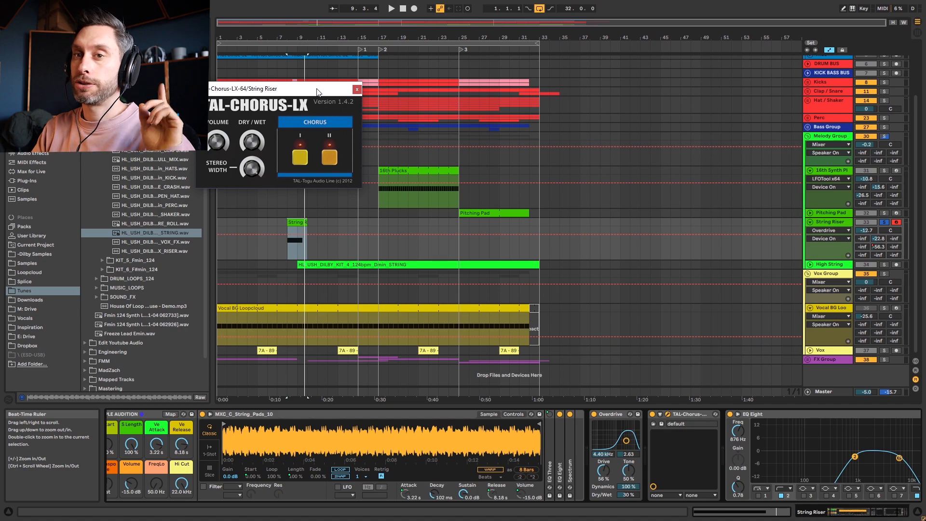
click(357, 89)
key(space)
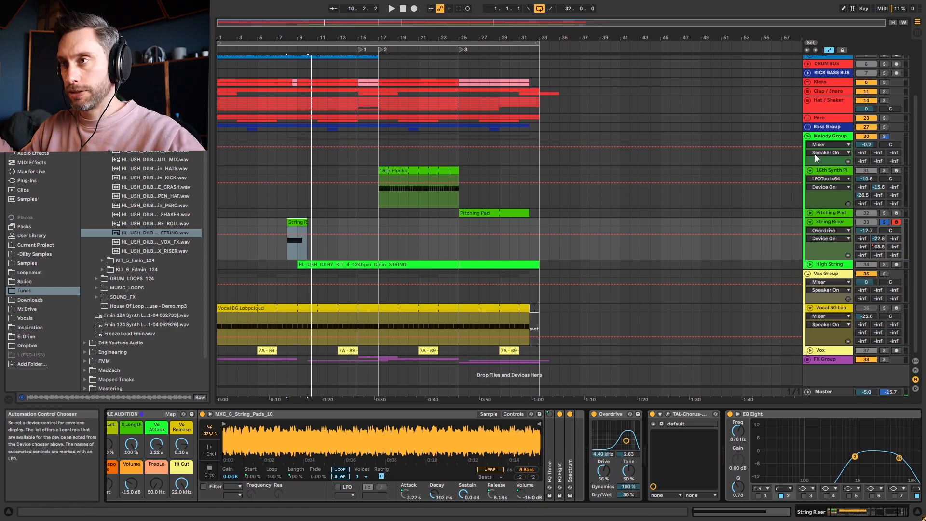
Unsolo the String Riser, listen in the full mix and expand its EQ Eight display to examine the filter curve.
click(884, 222)
key(space)
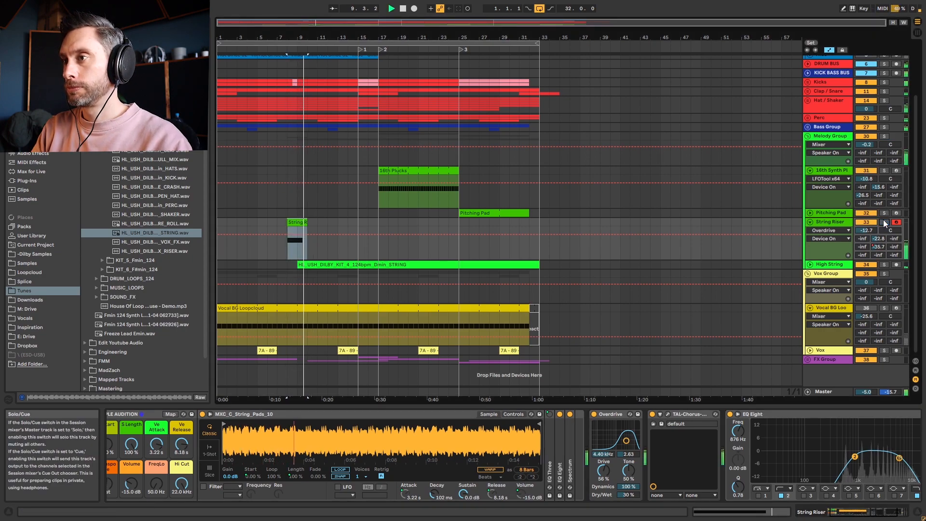
click(876, 513)
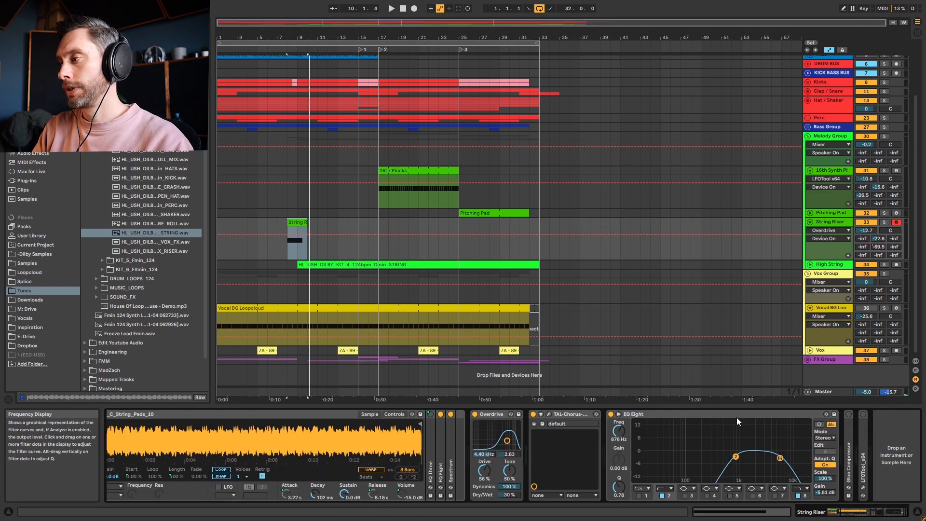
click(618, 414)
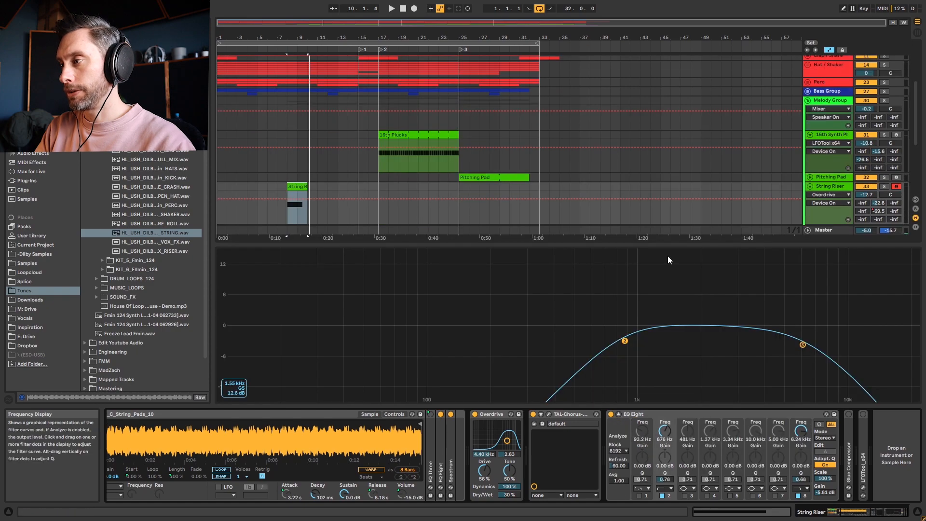
key(space)
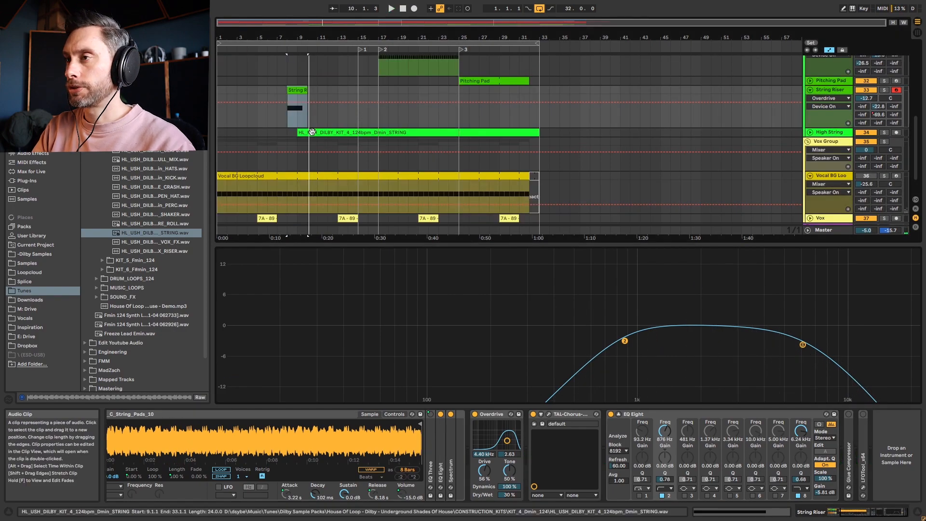
Solo the Shakers and High String together from bar 9 and examine their frequencies on the Master's Spectrum.
click(315, 133)
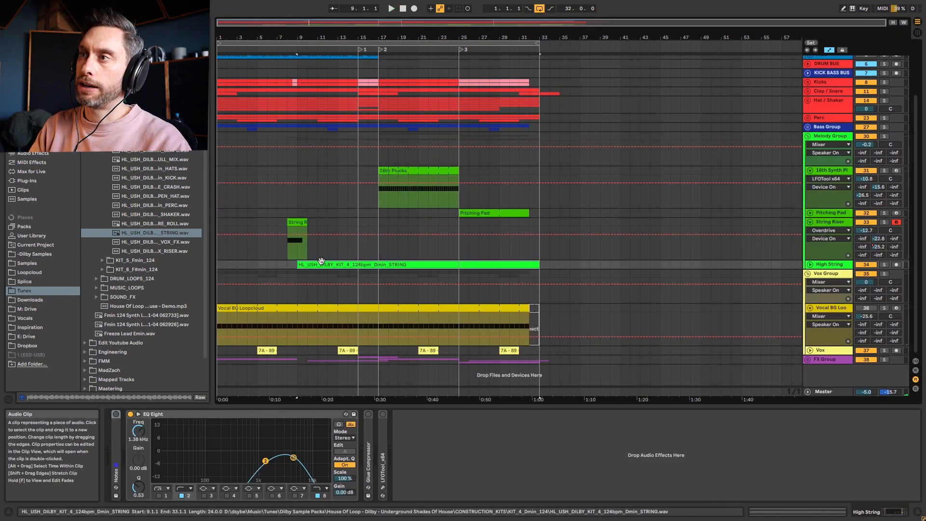
click(806, 99)
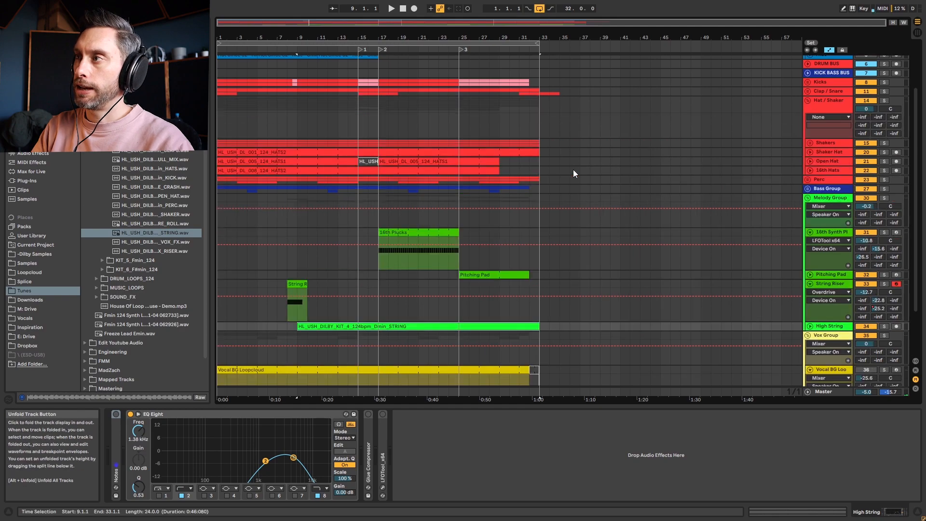
click(882, 144)
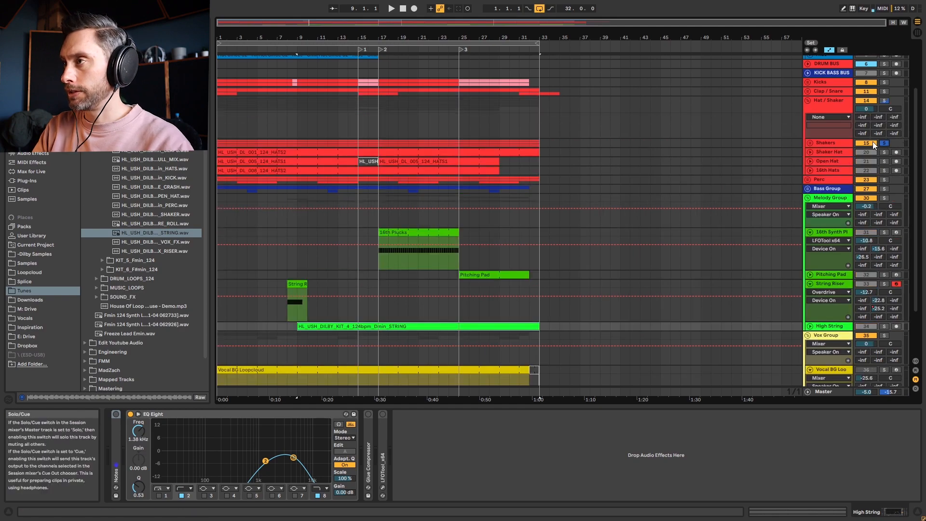
key(space)
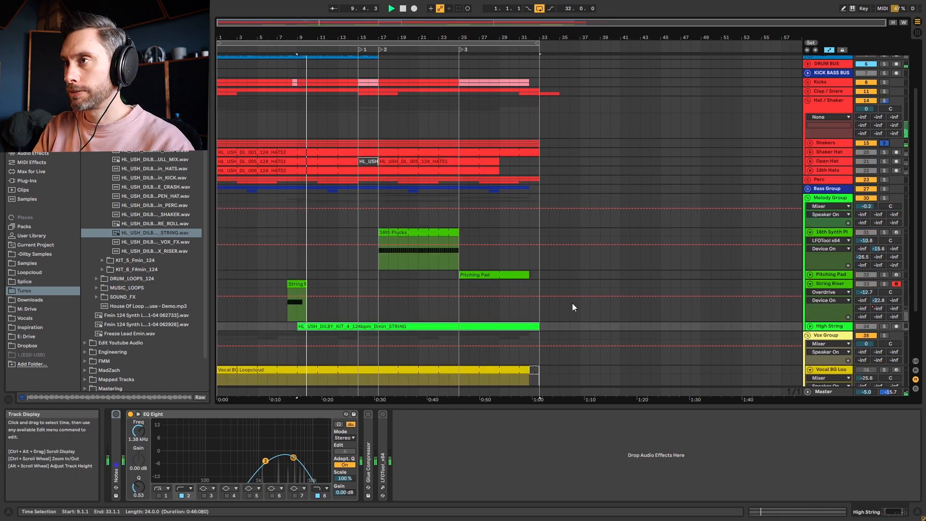
ctrl+click(885, 327)
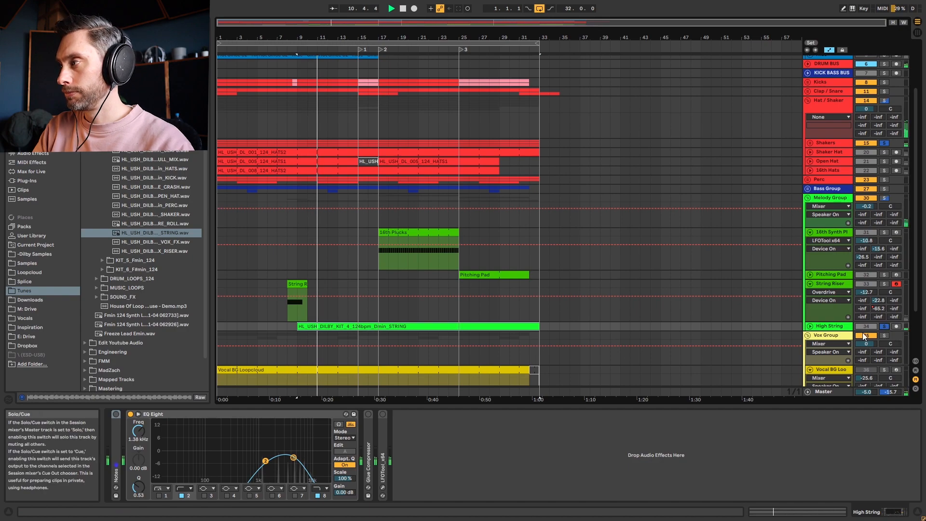
click(823, 392)
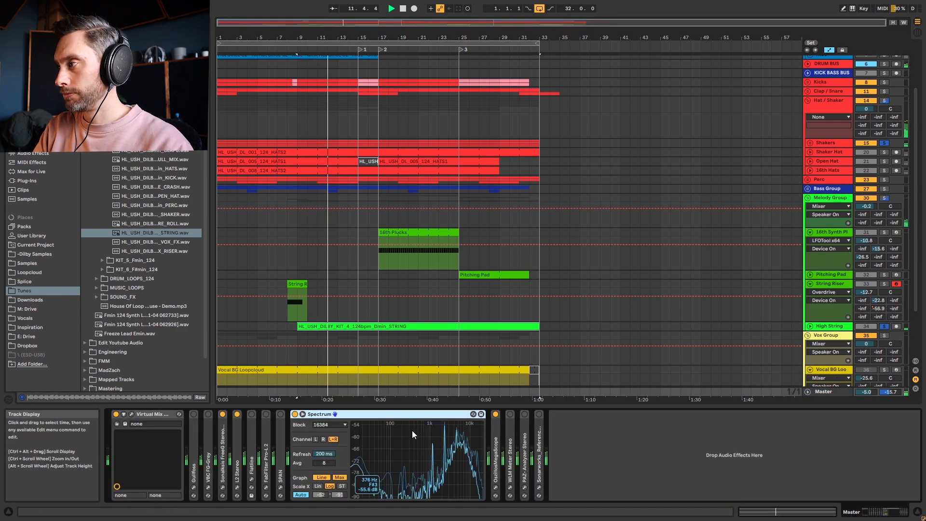
key(space)
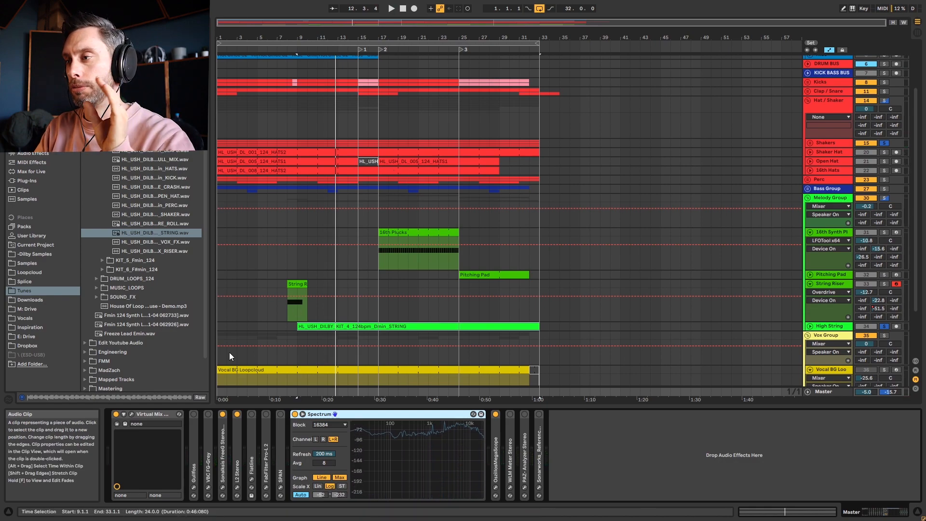
Add the String Riser to the solo and play its clip to examine its frequencies in the expanded EQ Eight.
click(885, 284)
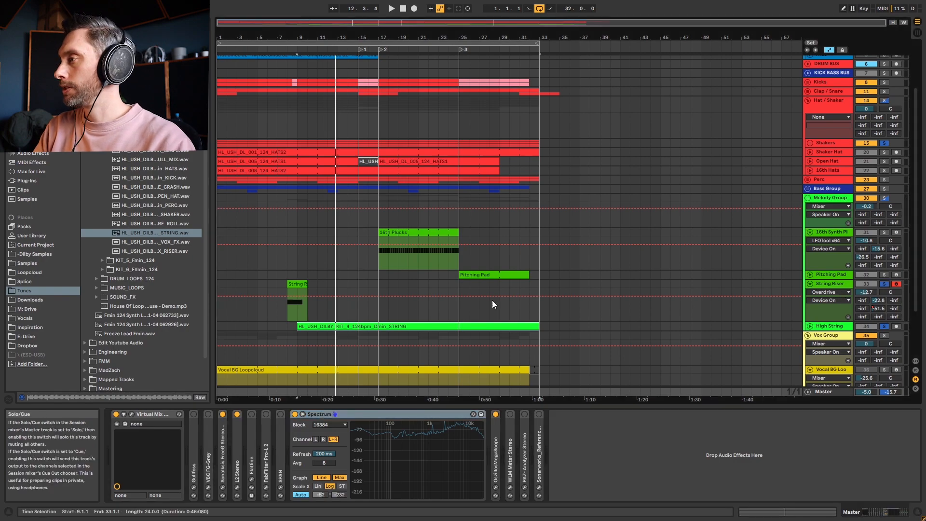
click(295, 291)
key(space)
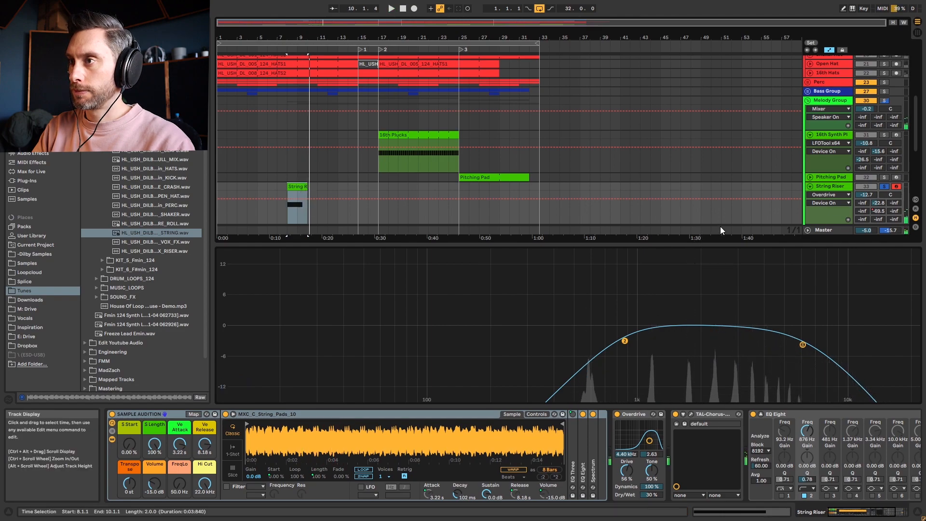
key(space)
Fold the String Riser track, play the riser in the full mix, collapse its EQ Eight display and place the start position at bar 9.
click(810, 186)
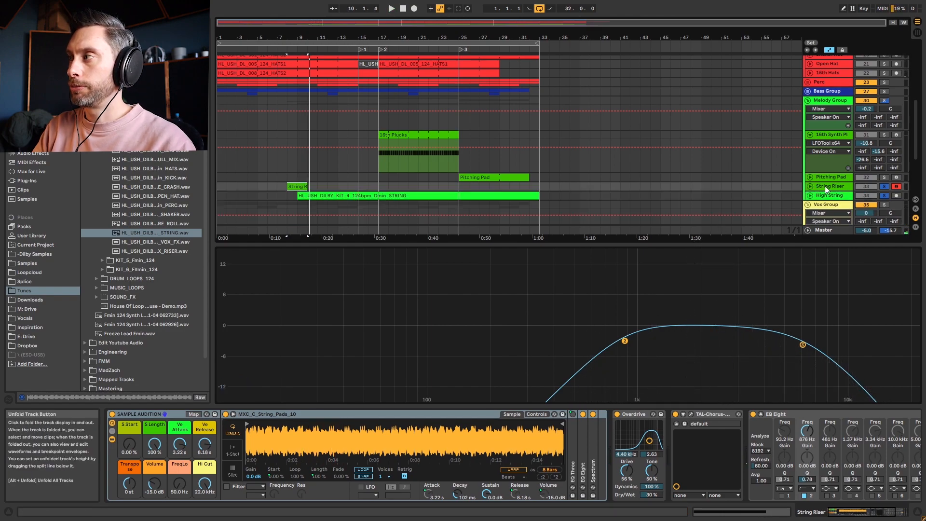
key(space)
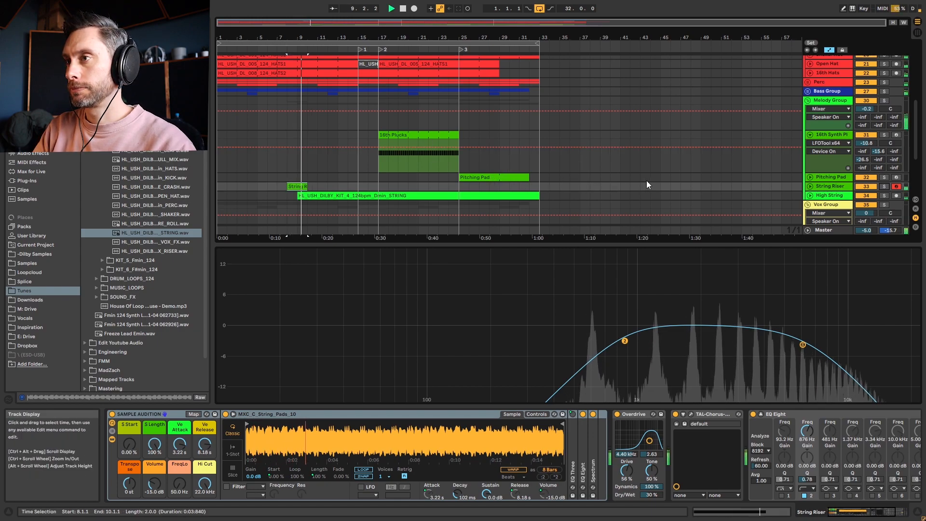
click(760, 414)
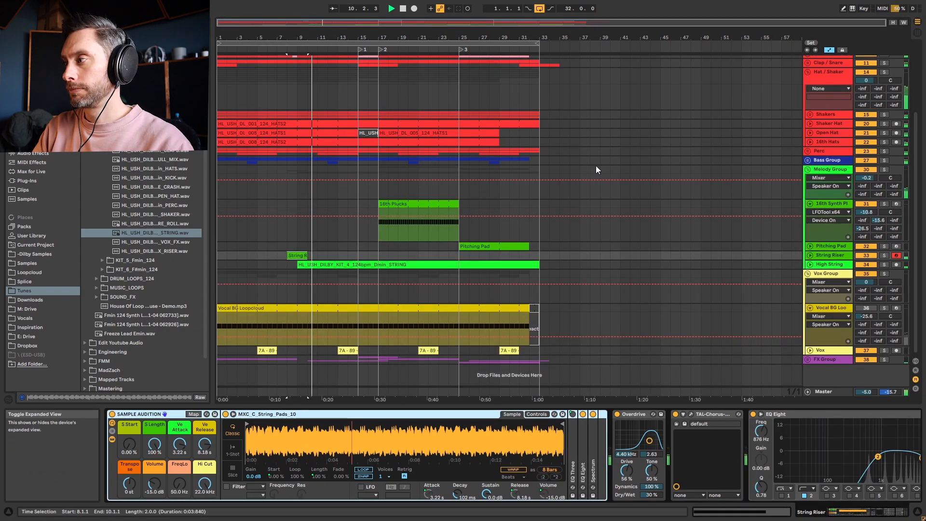
click(296, 240)
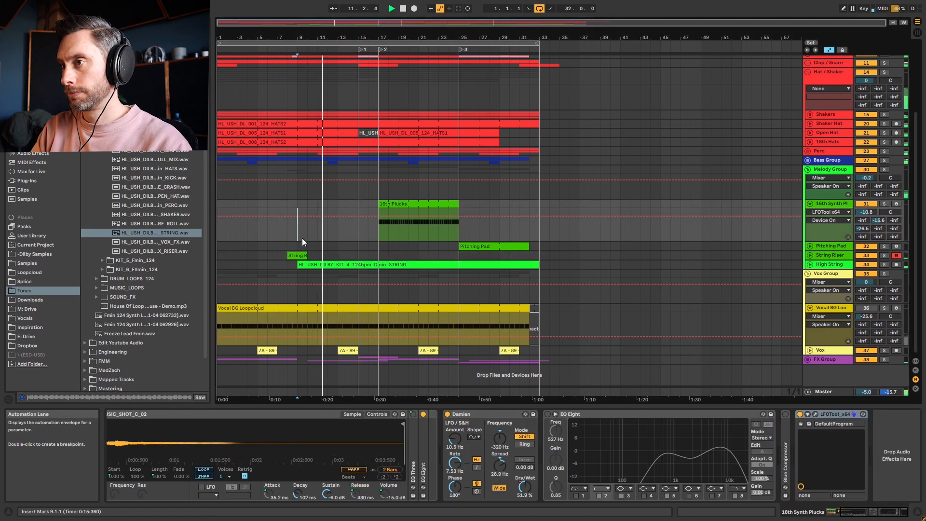